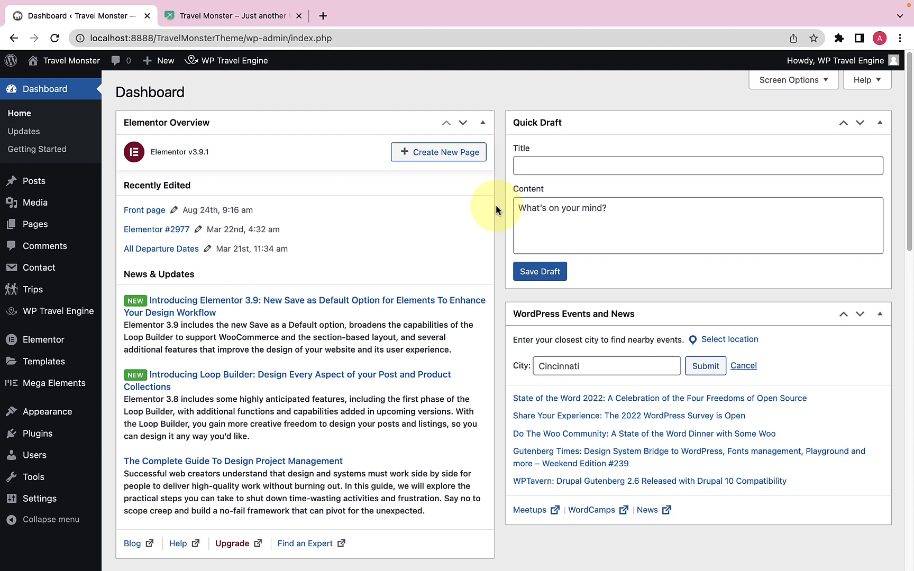
- Open the Trip Card/Listing display settings of WP Travel Engine
mouse_move(90, 313)
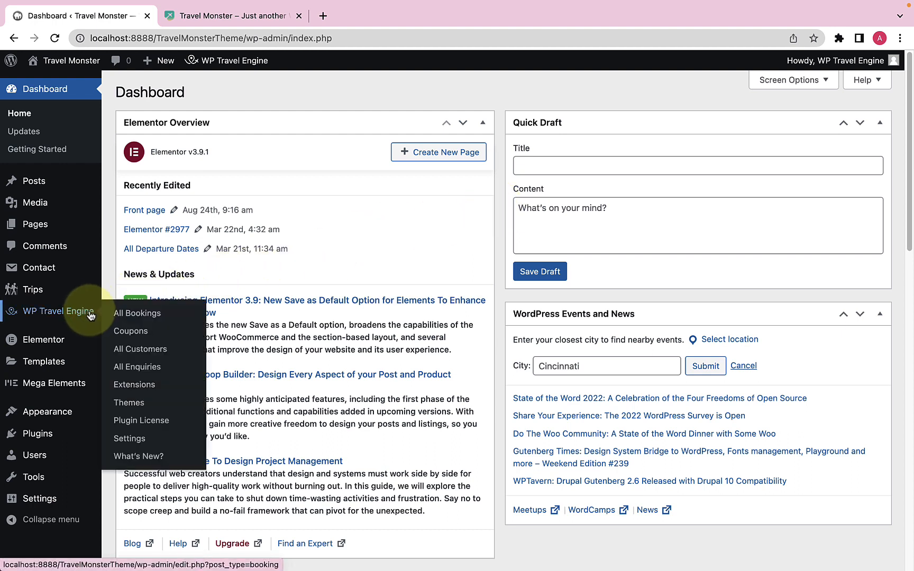
left_click(136, 446)
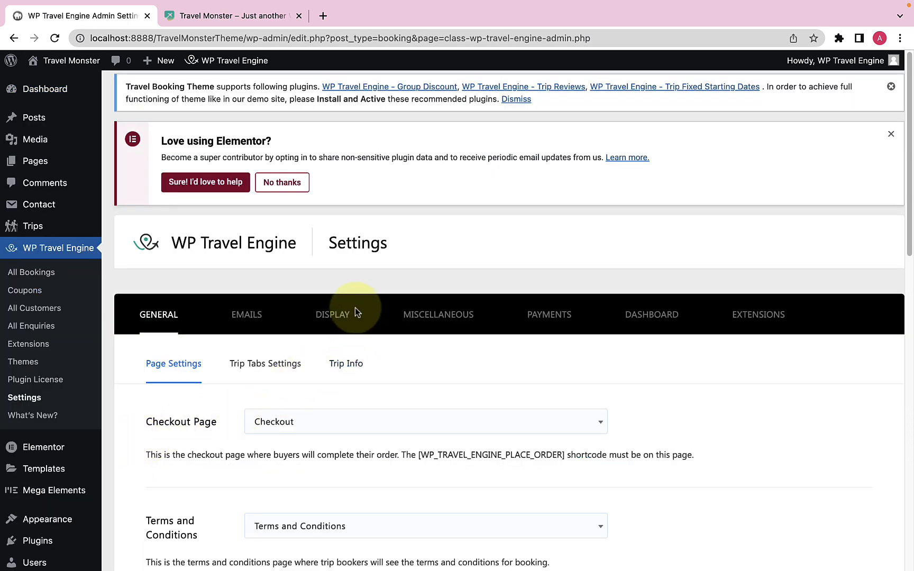
left_click(337, 315)
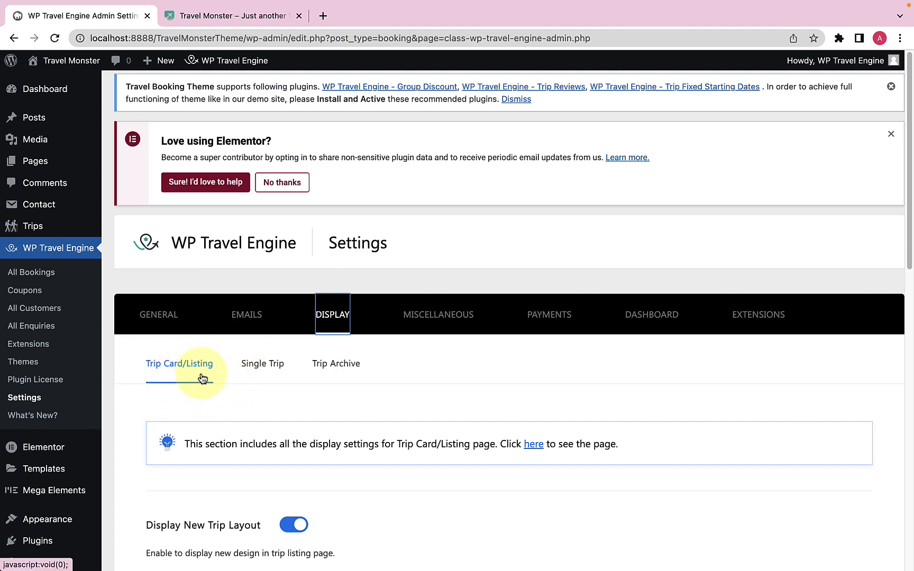
scroll(201, 377, "down", 6)
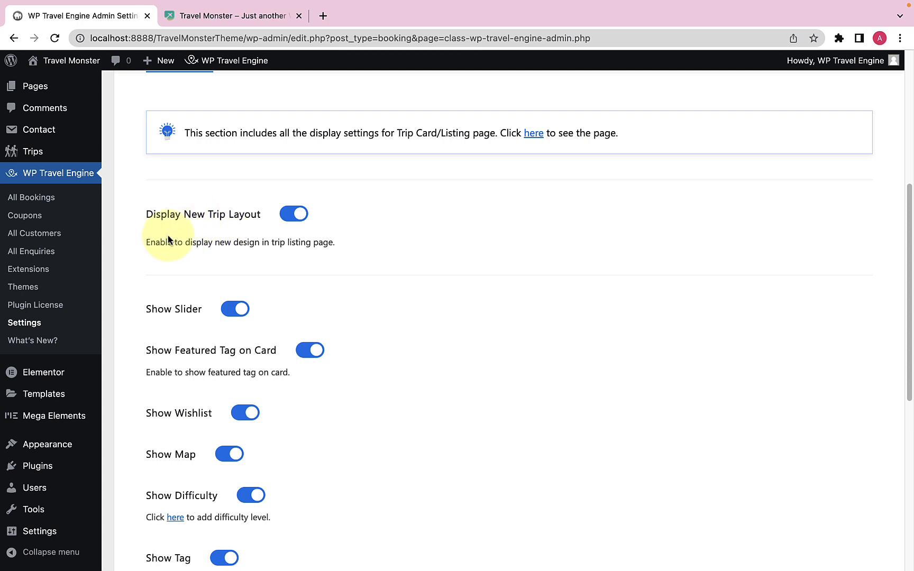
- Switch Display New Trip Layout off and on again, review the trip card options, and save the settings
left_click(285, 218)
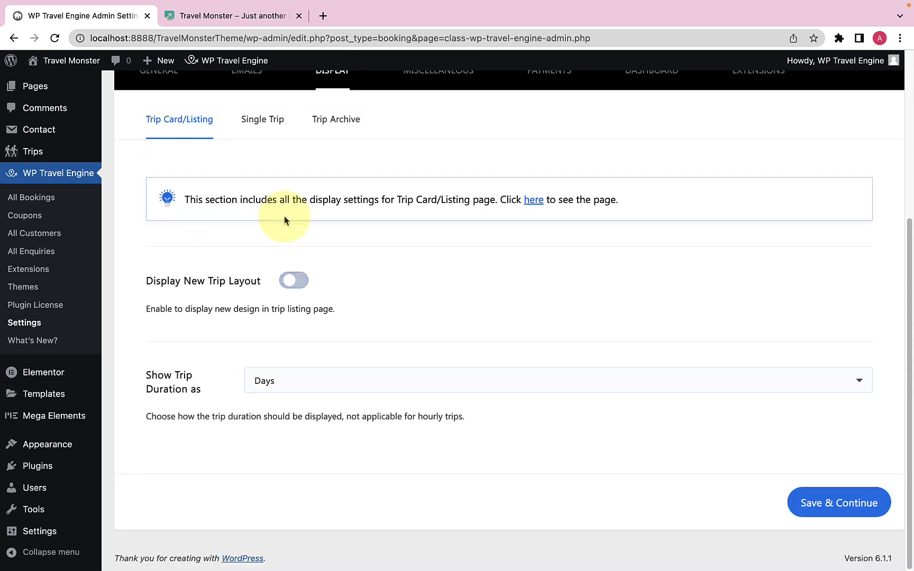
left_click(302, 285)
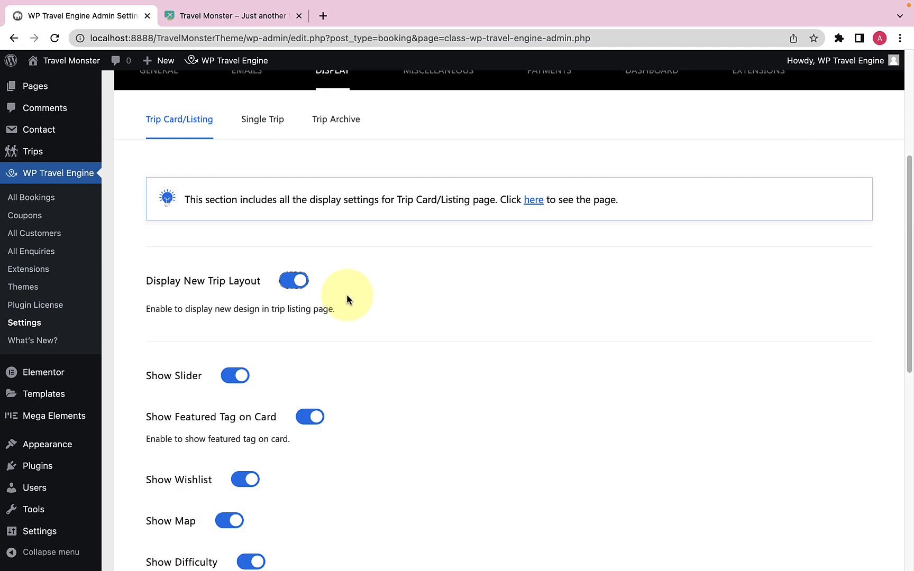
scroll(328, 375, "down", 8)
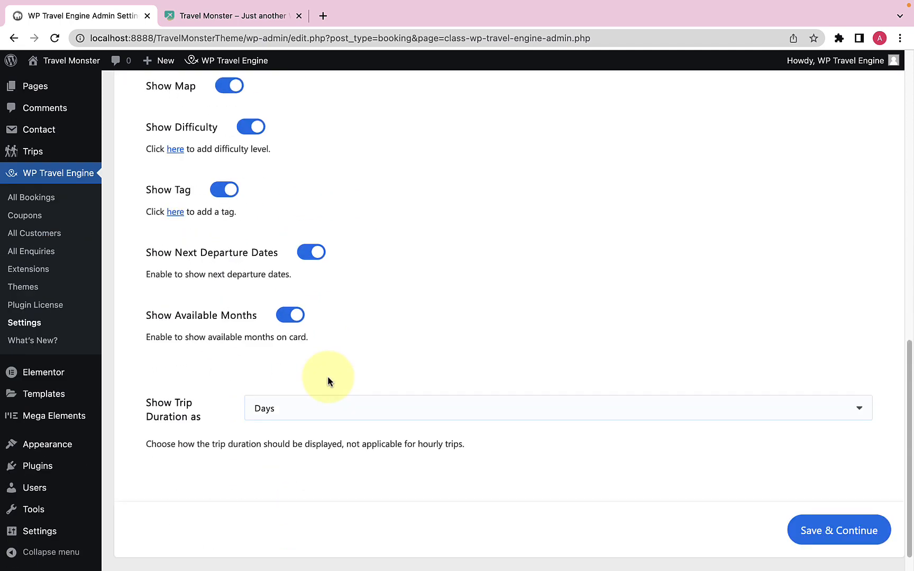
scroll(328, 380, "up", 8)
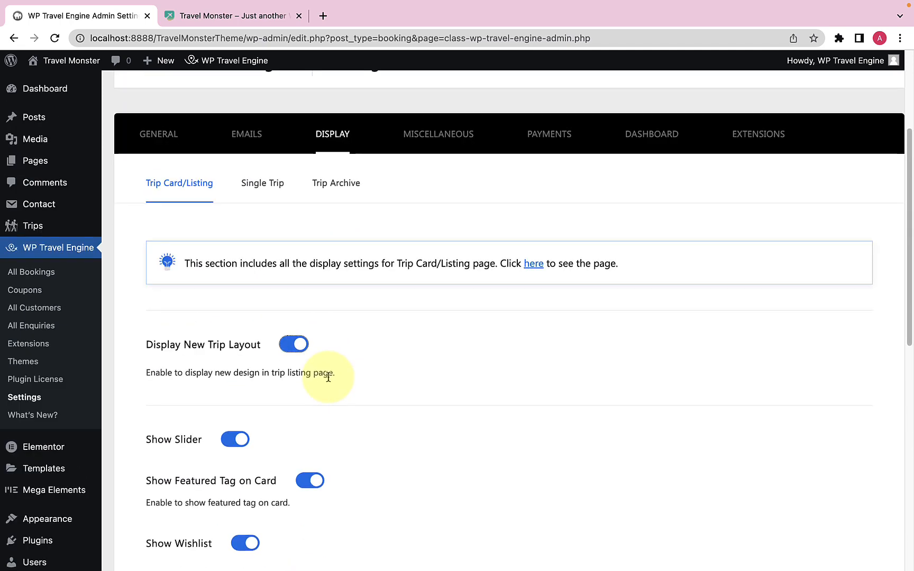
scroll(328, 377, "down", 4)
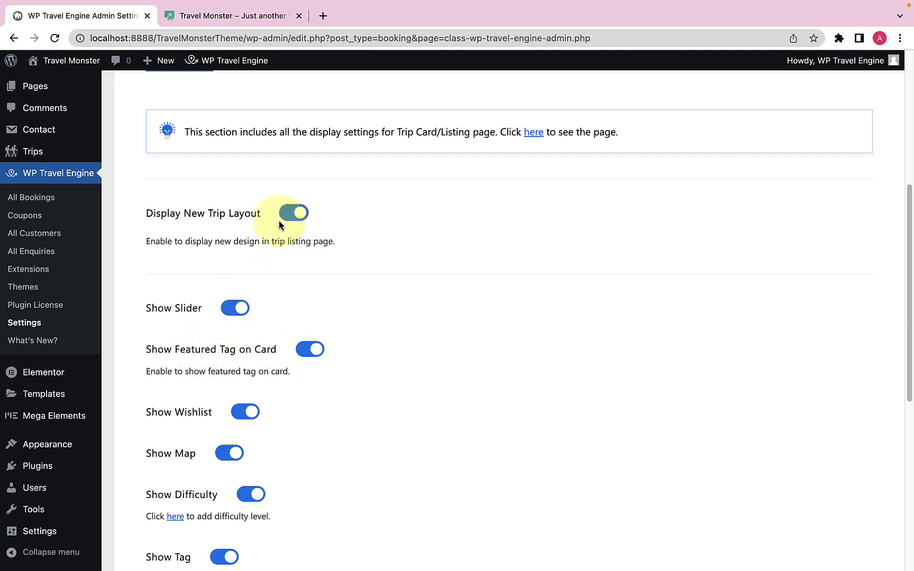
scroll(655, 398, "down", 8)
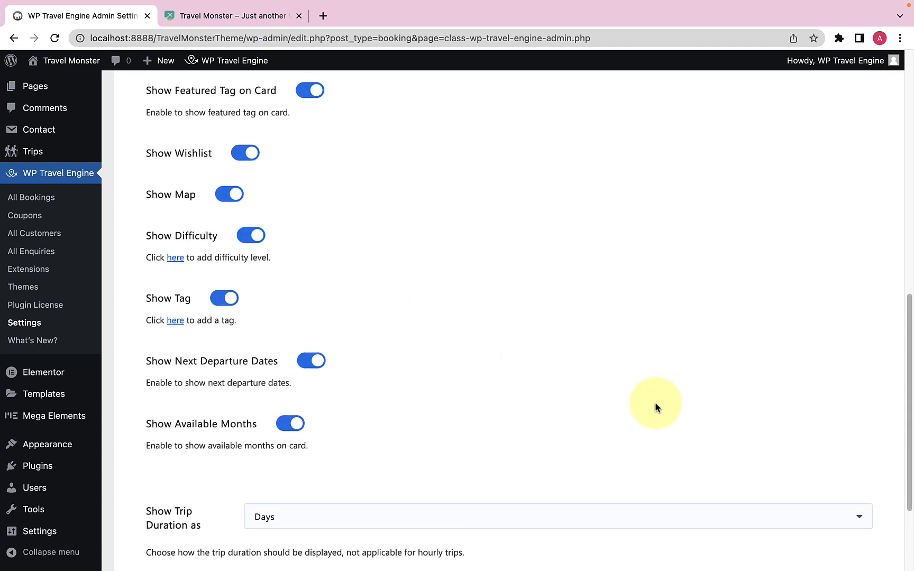
left_click(817, 505)
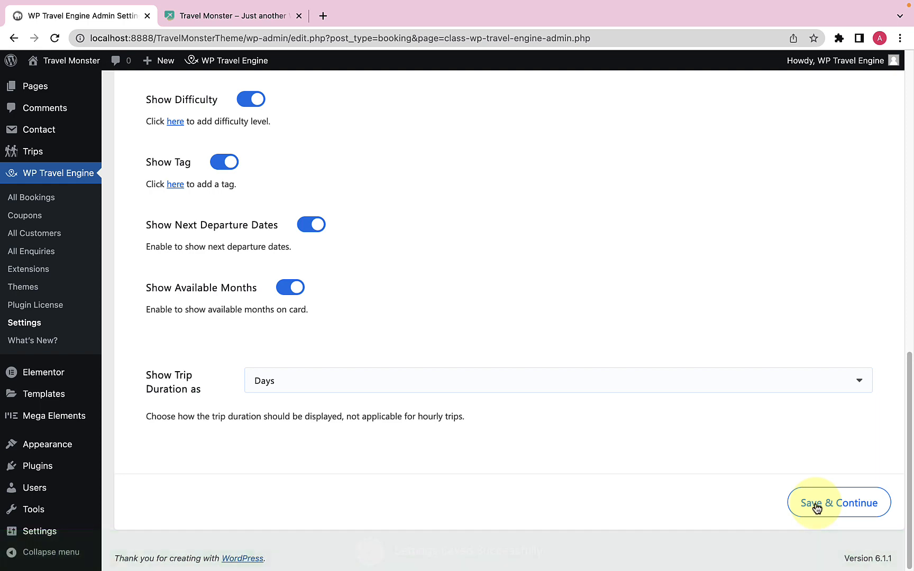
- Open the Maldives destination page on the Travel Monster site and look through its trip cards
left_click(233, 19)
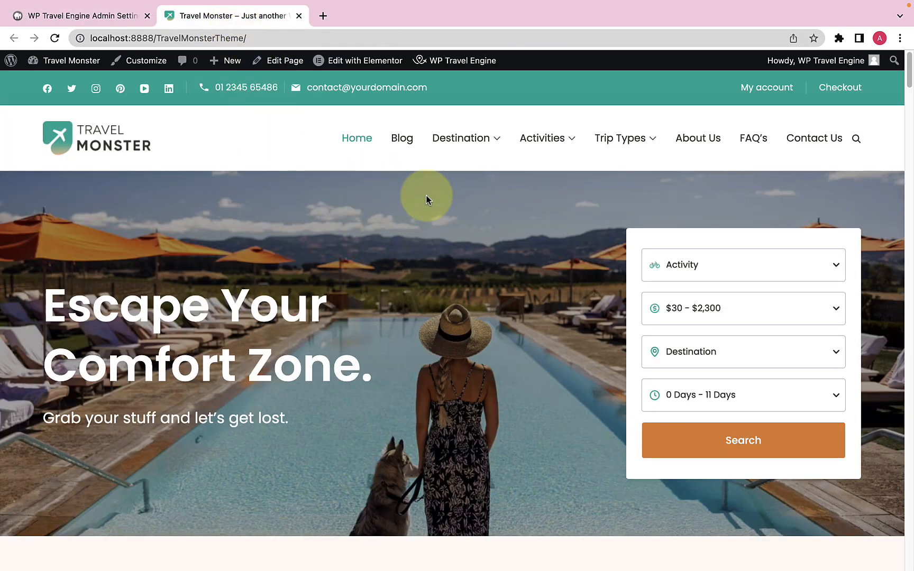
scroll(426, 196, "down", 1)
mouse_move(478, 138)
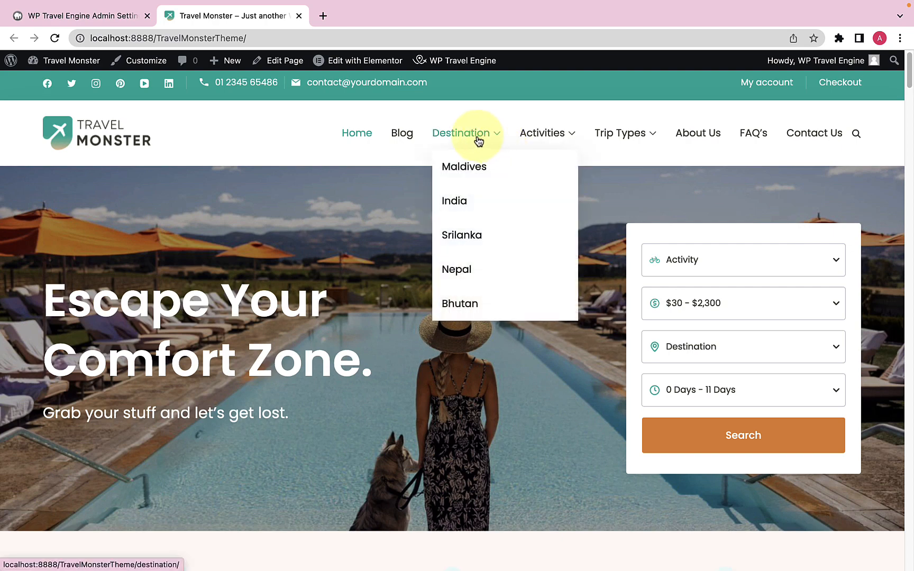
left_click(473, 175)
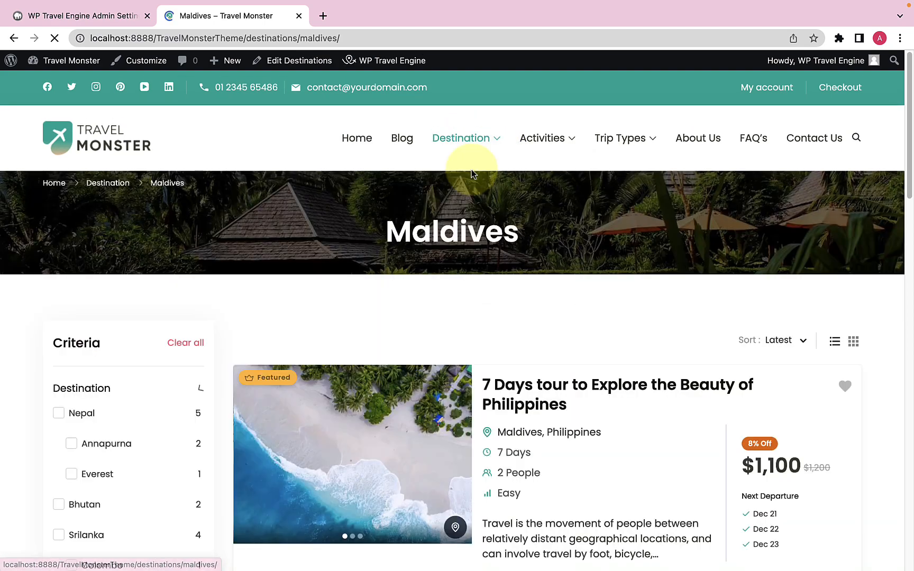
scroll(455, 242, "down", 2)
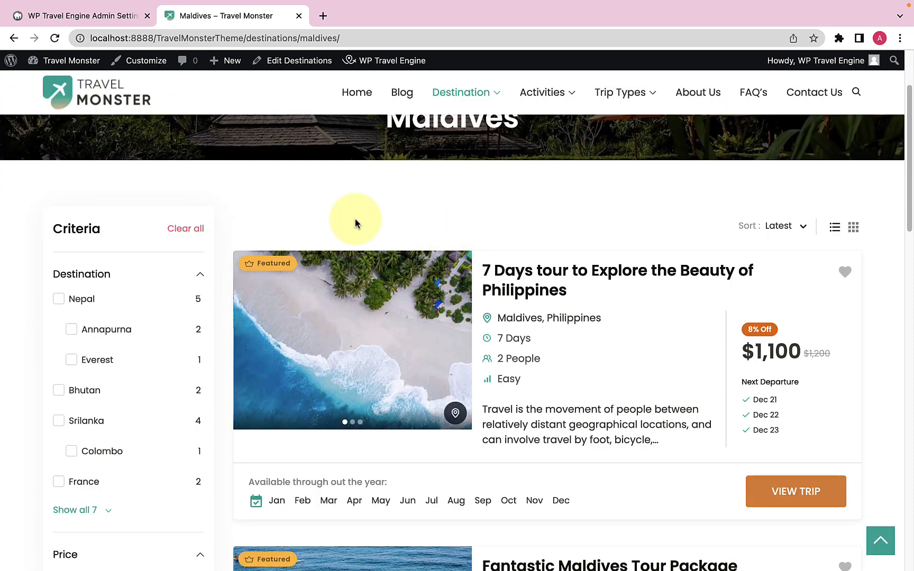
scroll(354, 219, "down", 8)
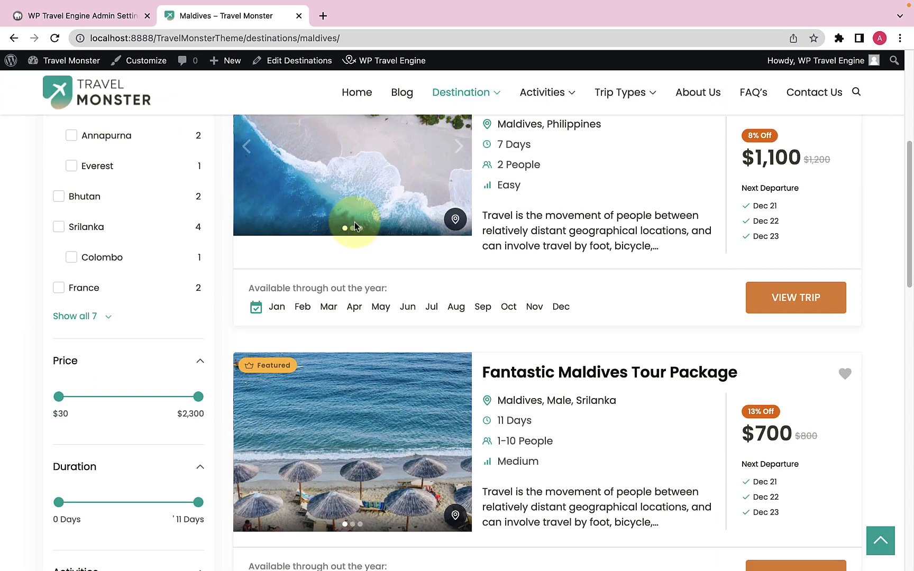
scroll(356, 221, "down", 6)
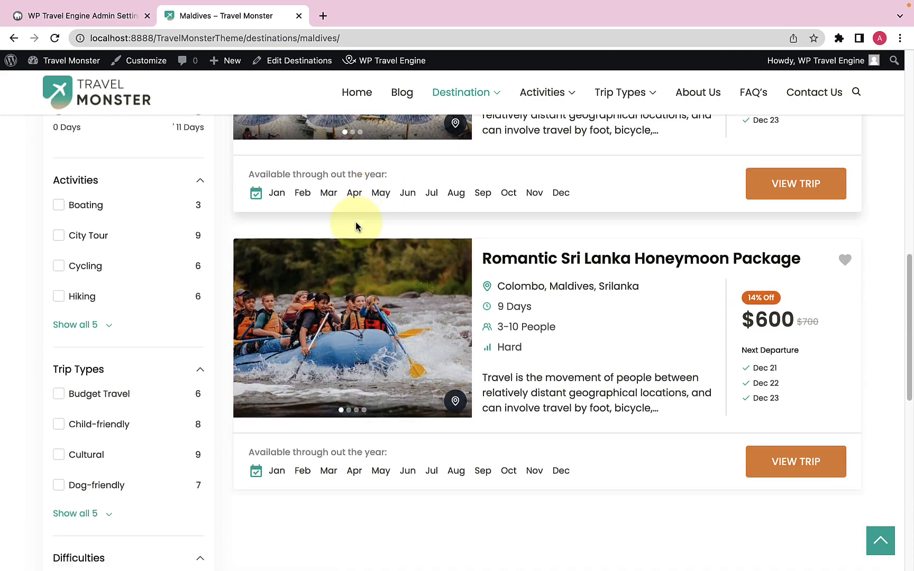
scroll(356, 221, "up", 8)
scroll(356, 221, "up", 8)
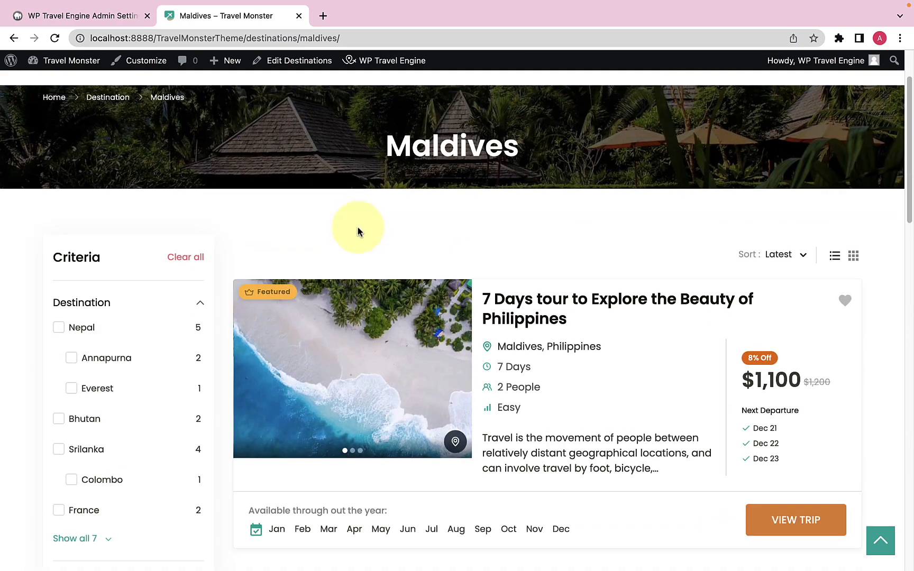
- Review the Show Slider option, and cycle through the images on the Philippines tour card of the Maldives page
left_click(115, 21)
scroll(255, 230, "up", 5)
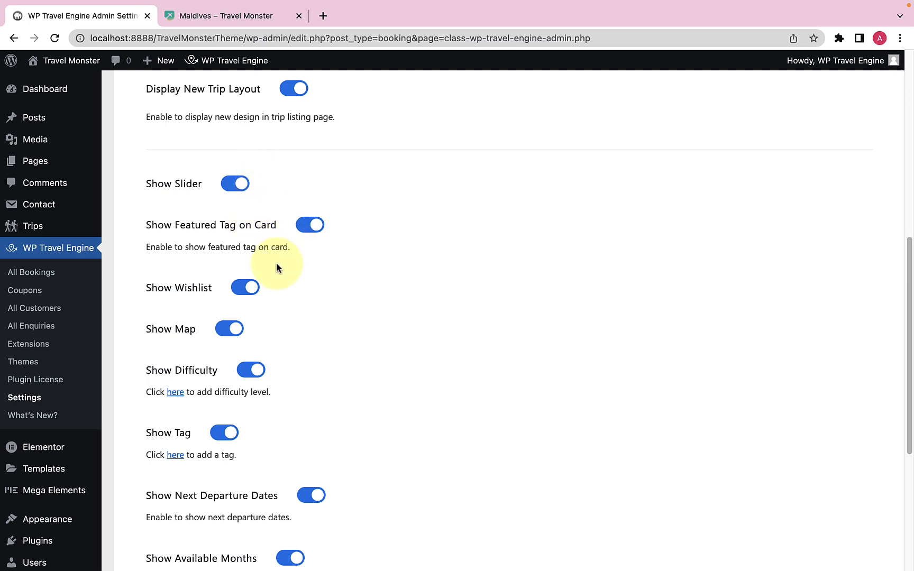
scroll(277, 262, "down", 1)
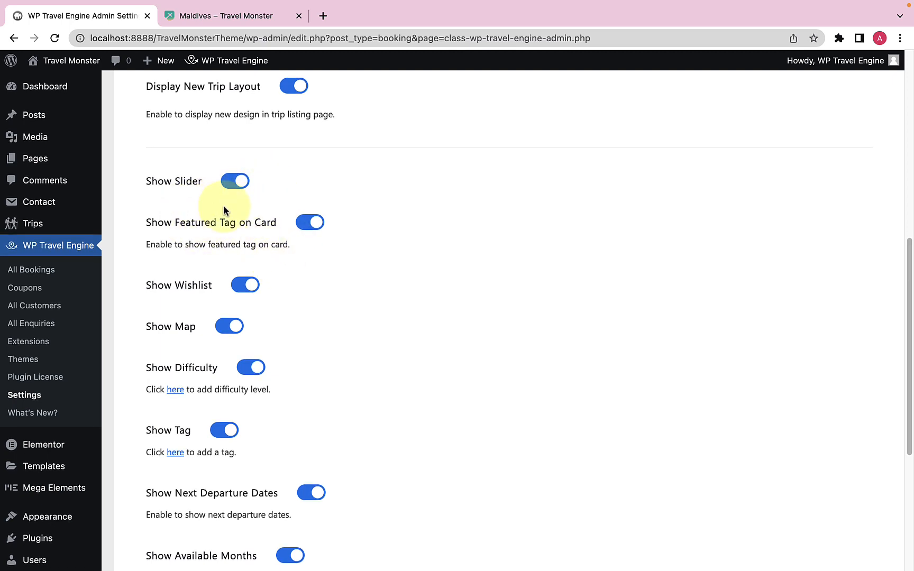
left_click(235, 16)
scroll(495, 267, "down", 2)
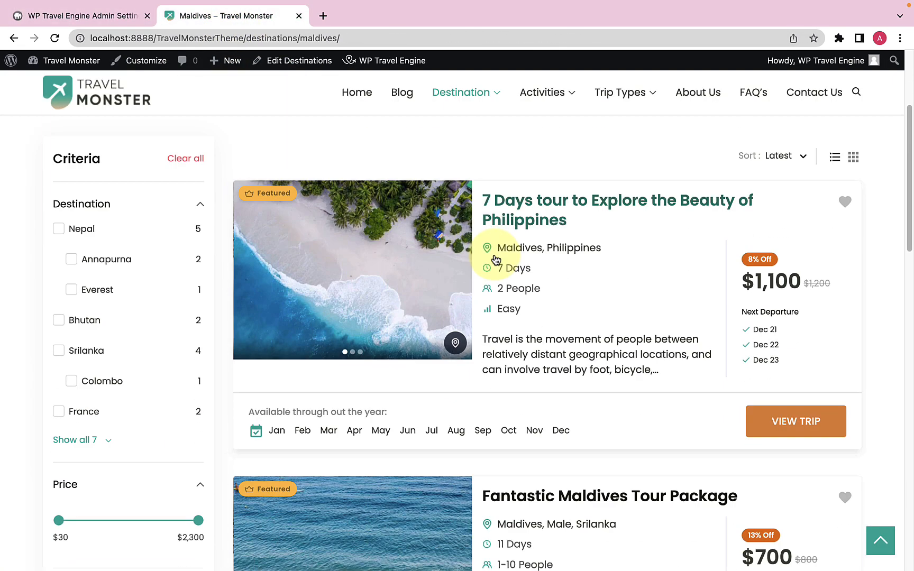
scroll(492, 252, "down", 1)
mouse_move(357, 285)
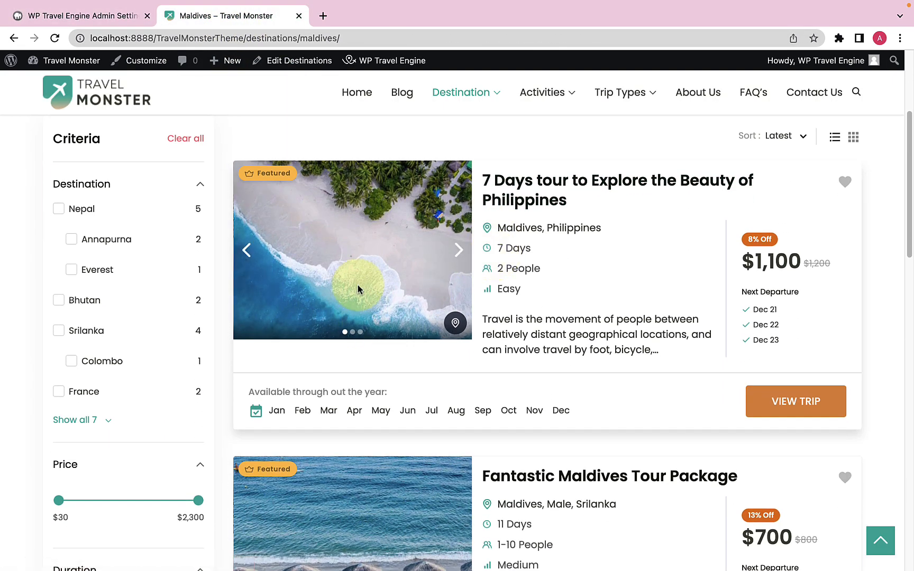
left_click(459, 259)
left_click(458, 256)
left_click(458, 253)
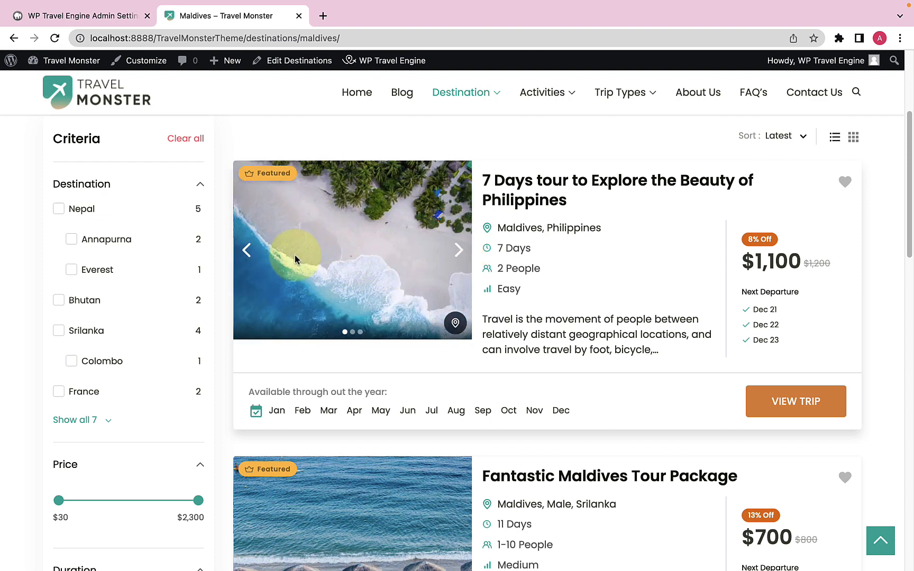
- Disable Show Slider for the trip cards and save the settings
left_click(114, 15)
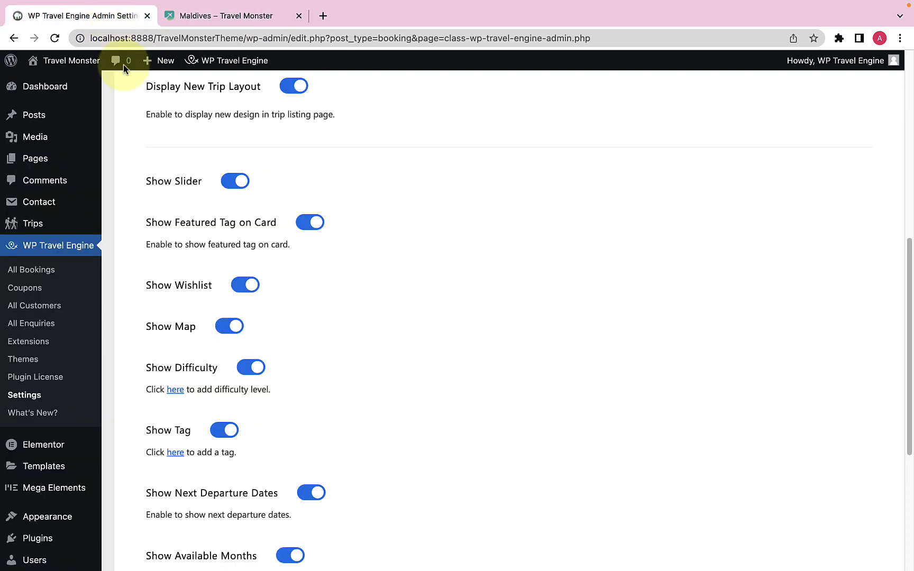
left_click(233, 183)
left_click(228, 186)
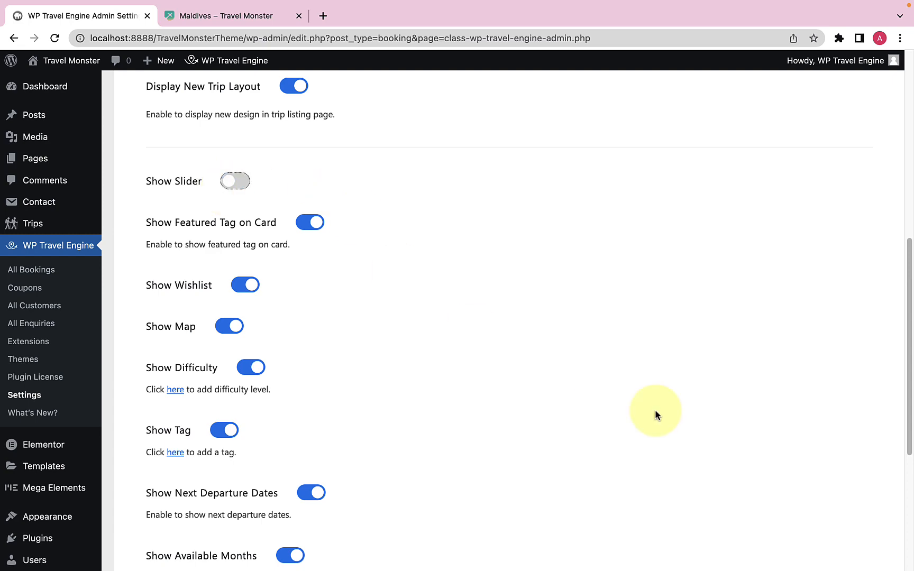
scroll(656, 411, "down", 5)
left_click(824, 508)
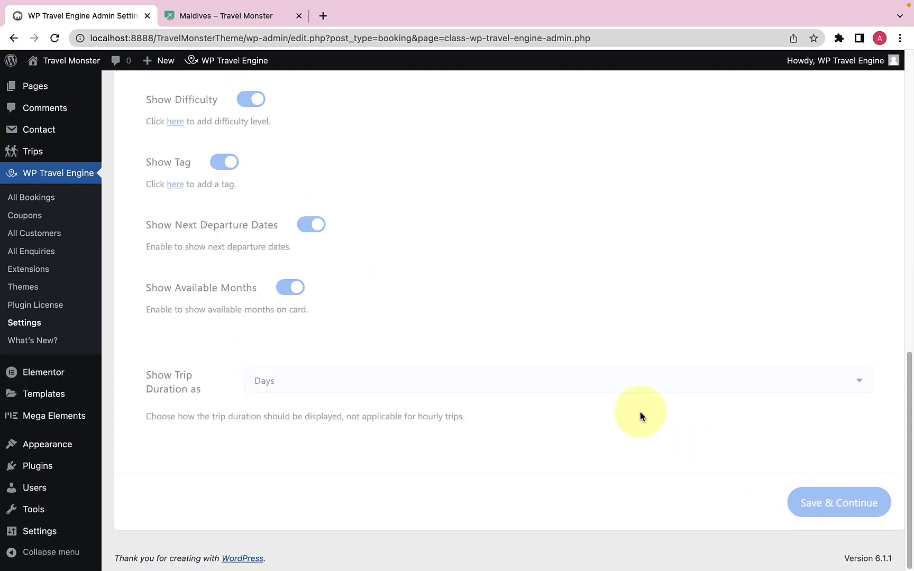
- Reload the Maldives page and check the trip card images with the slider setting off
left_click(232, 16)
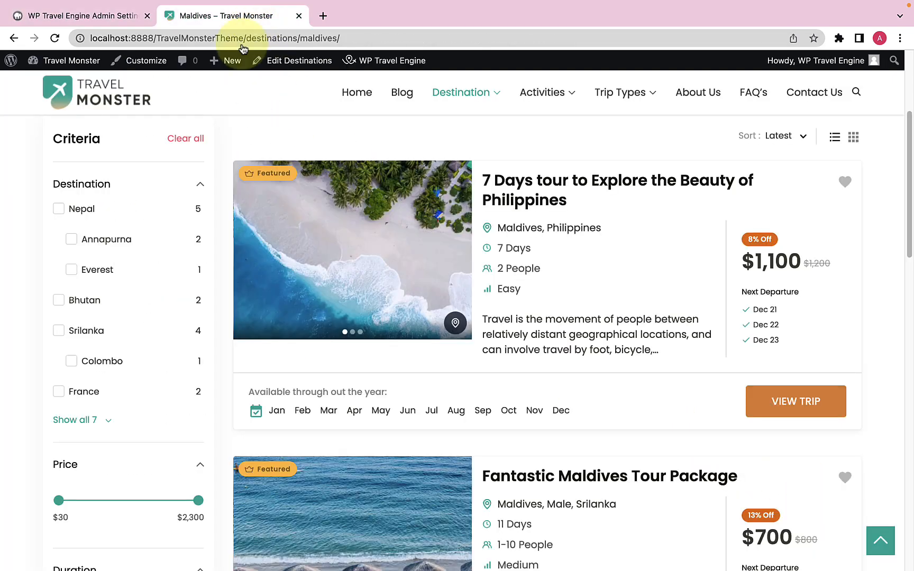
left_click(55, 38)
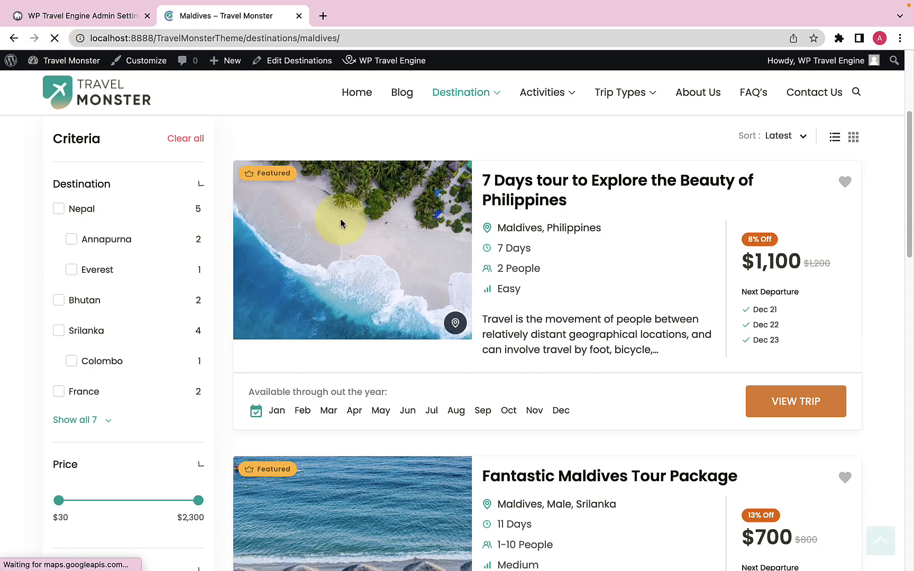
scroll(367, 265, "down", 2)
scroll(368, 293, "down", 10)
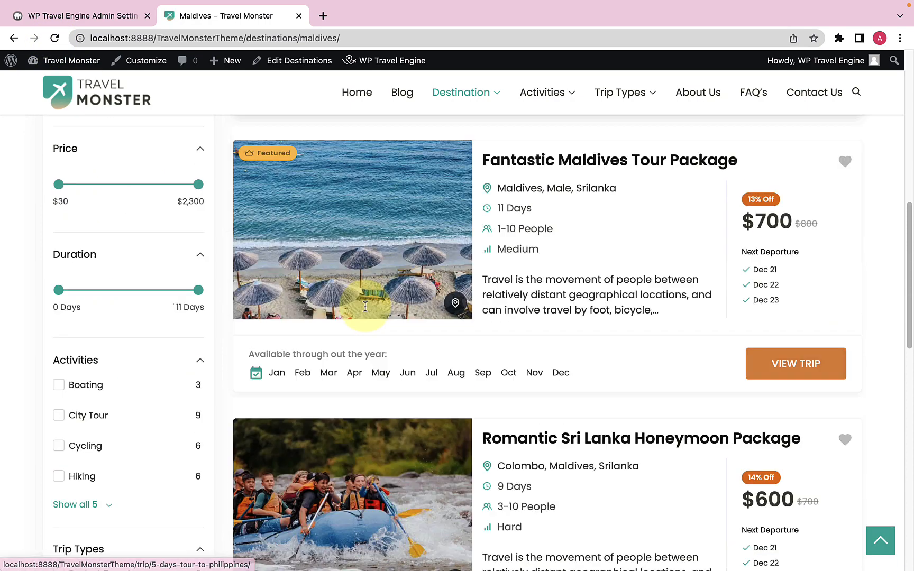
scroll(365, 304, "up", 4)
scroll(365, 303, "up", 7)
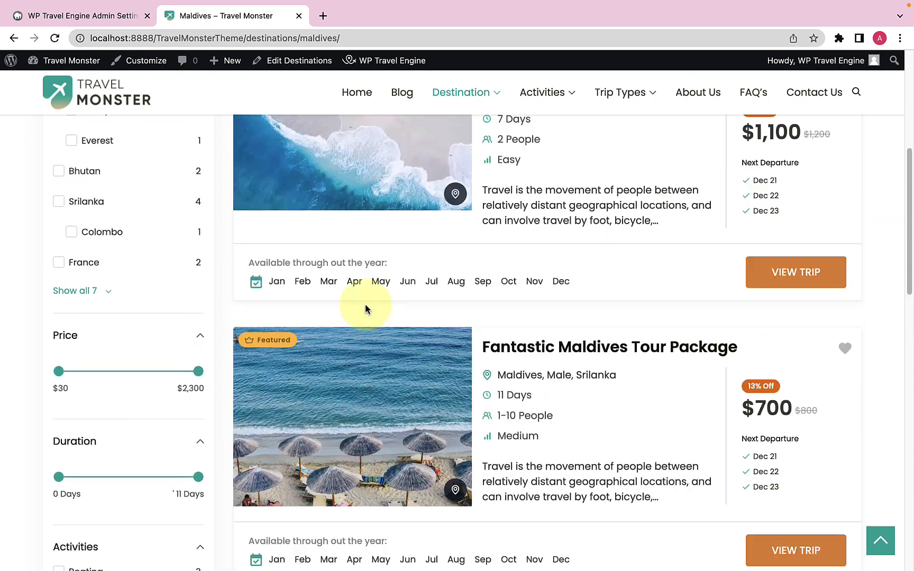
- Review the Show Featured Tag on Card option, and examine the Featured tags on the Maldives trip cards
left_click(127, 16)
scroll(222, 228, "up", 8)
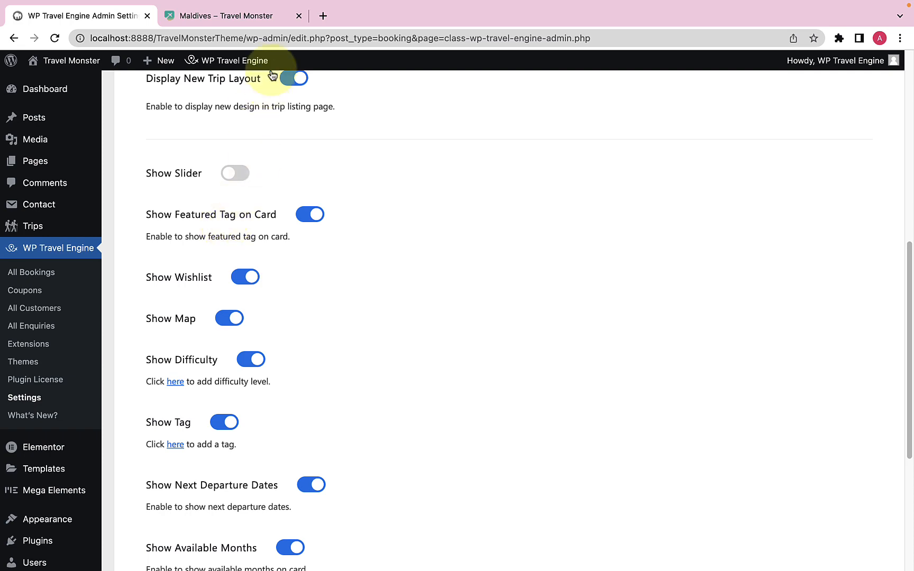
left_click(268, 17)
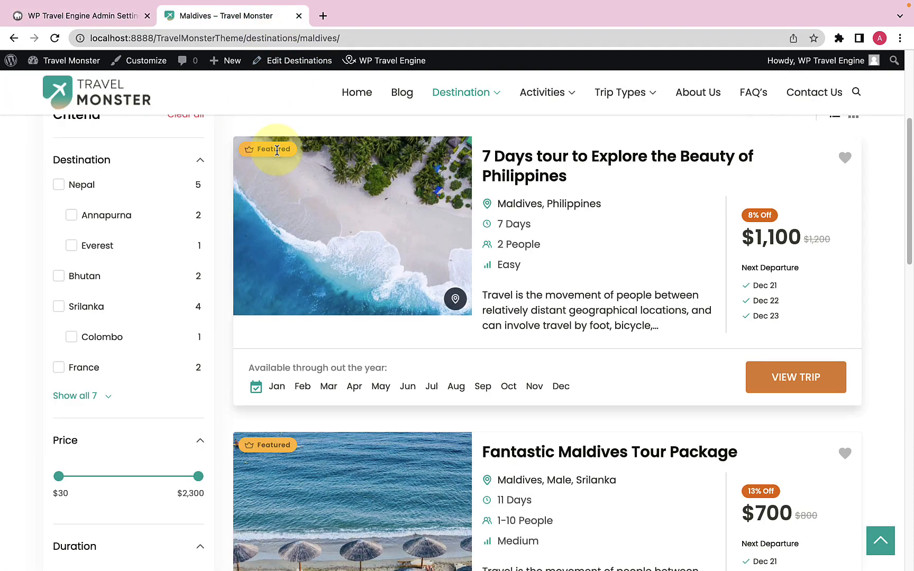
scroll(270, 206, "up", 1)
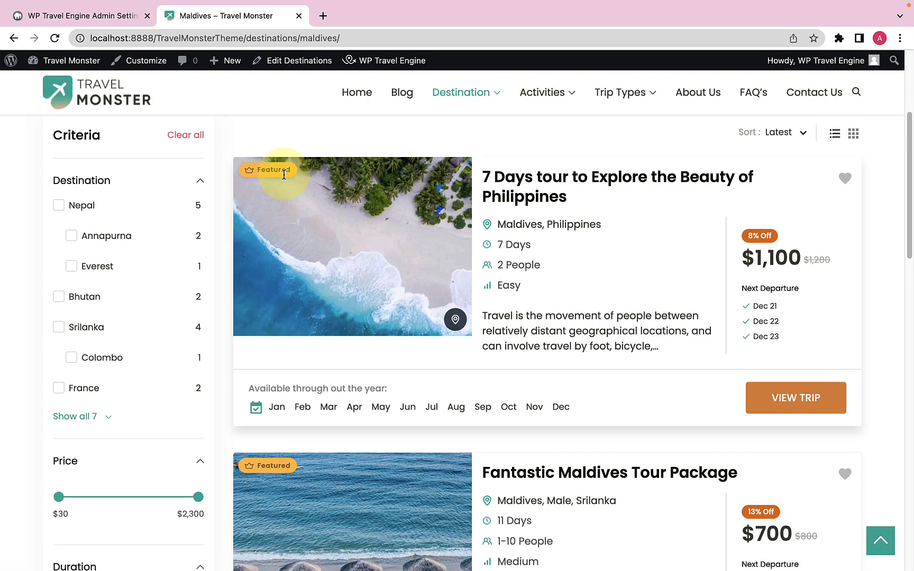
scroll(277, 258, "down", 5)
scroll(280, 265, "down", 1)
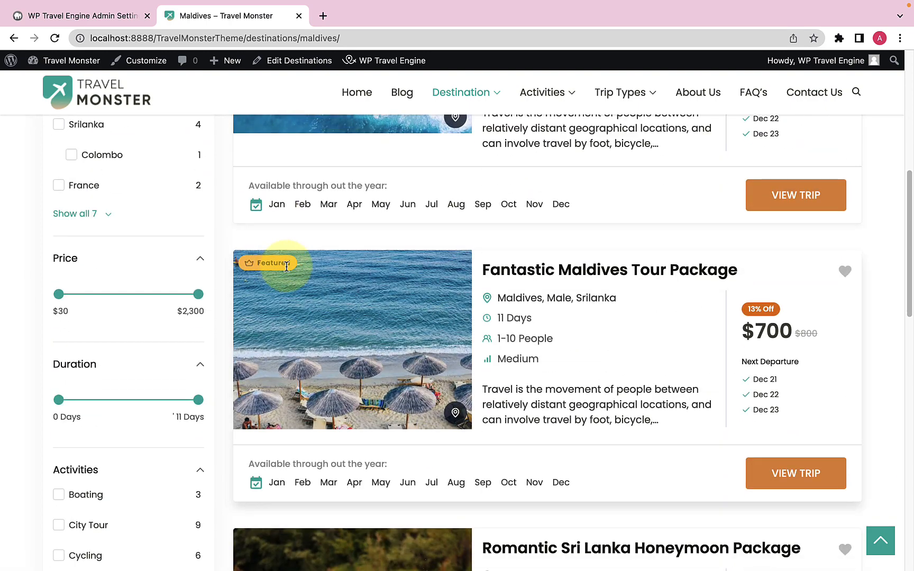
scroll(286, 267, "down", 10)
scroll(286, 266, "up", 15)
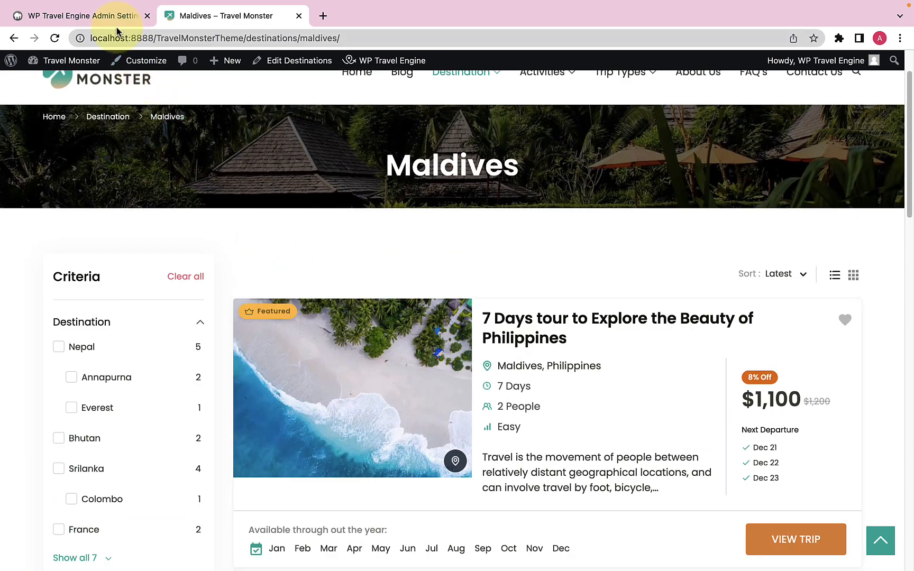
- Disable Show Featured Tag on Card for the trip cards and save the settings
left_click(132, 15)
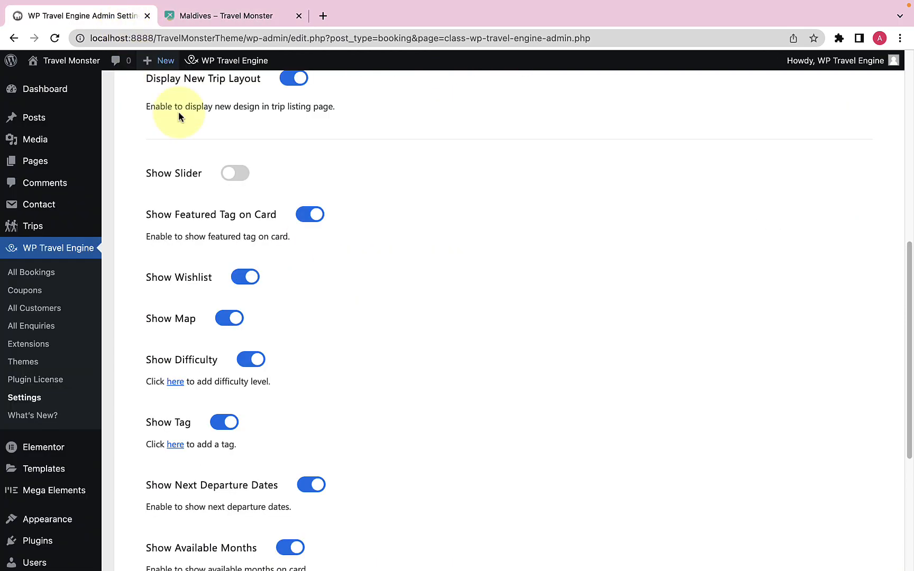
left_click(307, 217)
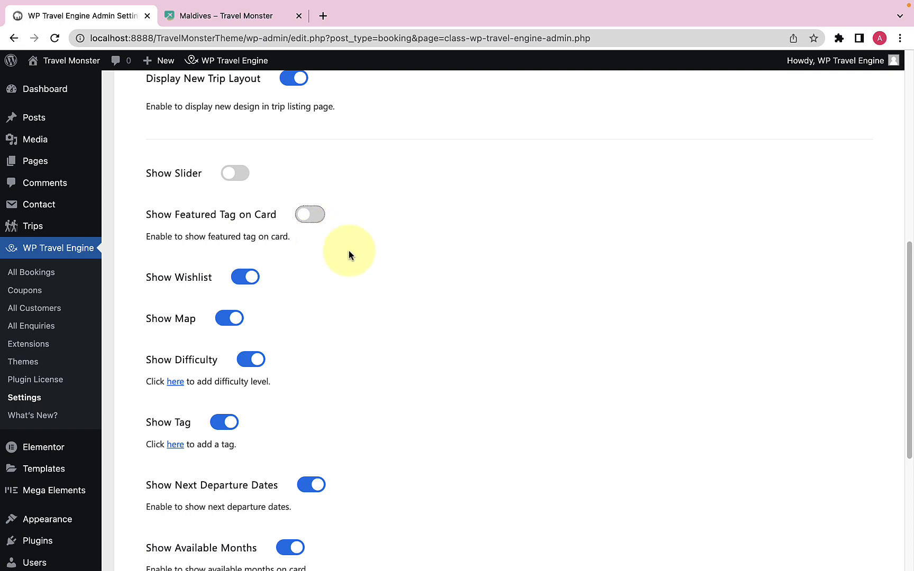
scroll(476, 291, "down", 5)
left_click(822, 507)
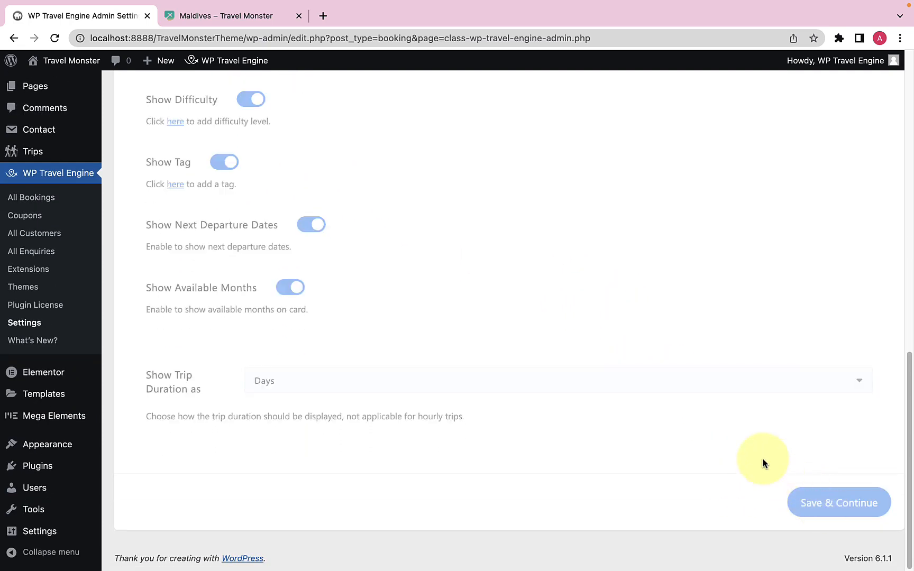
- Reload the Maldives page and check the trip cards with the featured tag setting off
left_click(253, 17)
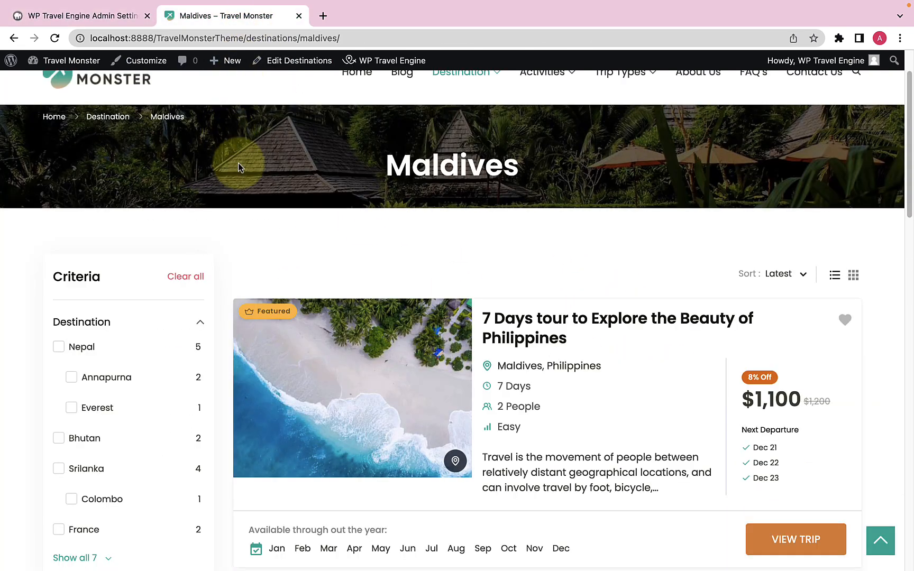
scroll(238, 167, "down", 2)
left_click(54, 38)
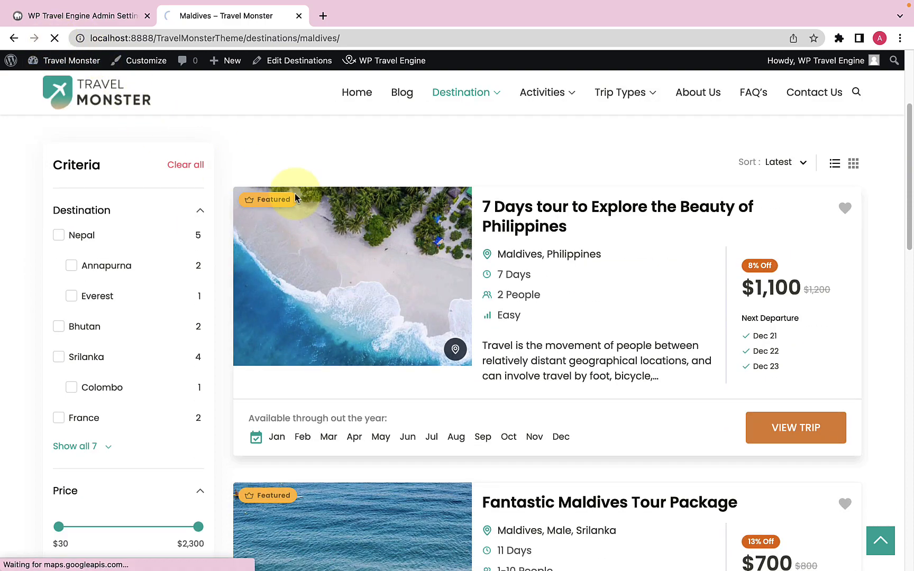
scroll(295, 211, "down", 5)
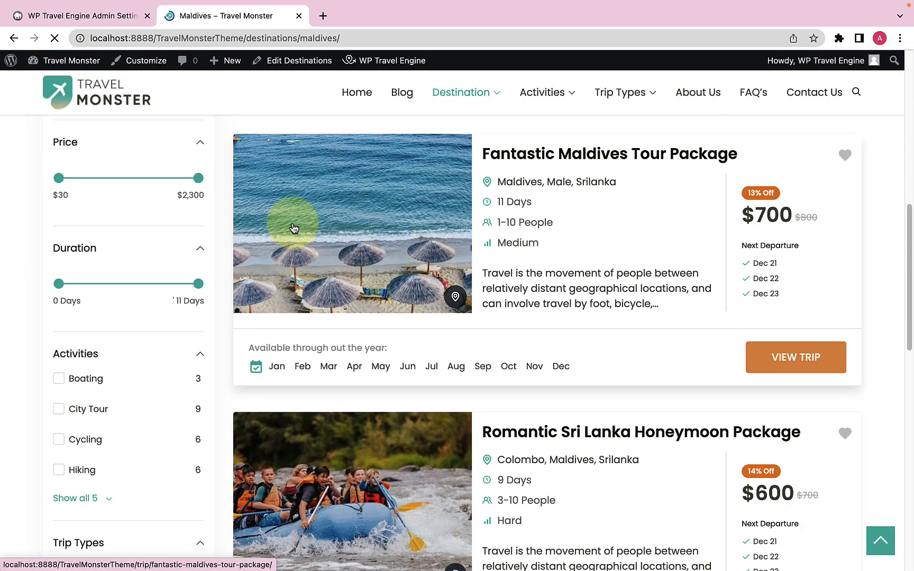
scroll(293, 227, "up", 5)
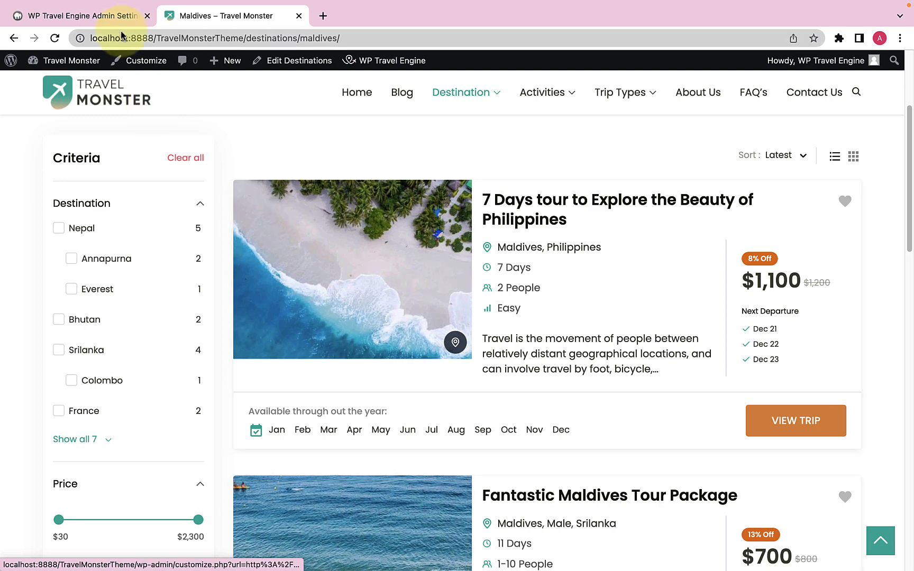
- Review the Show Wishlist option, and examine the wishlist hearts on the Maldives trip cards
left_click(124, 16)
scroll(199, 173, "up", 3)
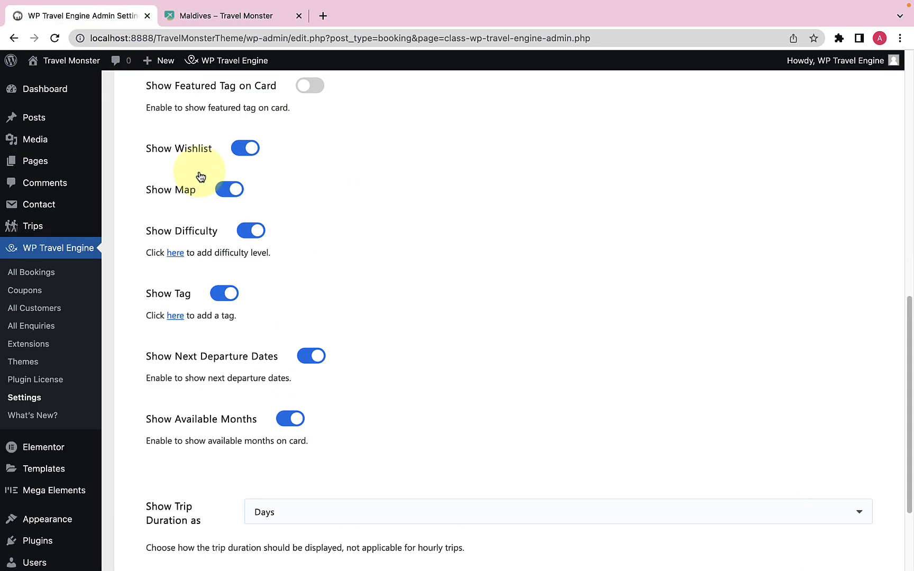
scroll(200, 174, "up", 2)
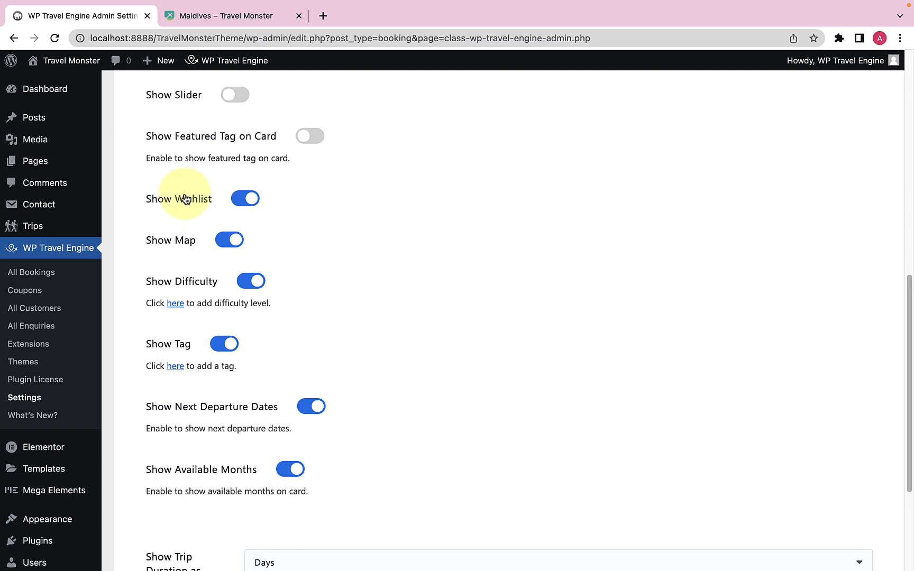
left_click(226, 16)
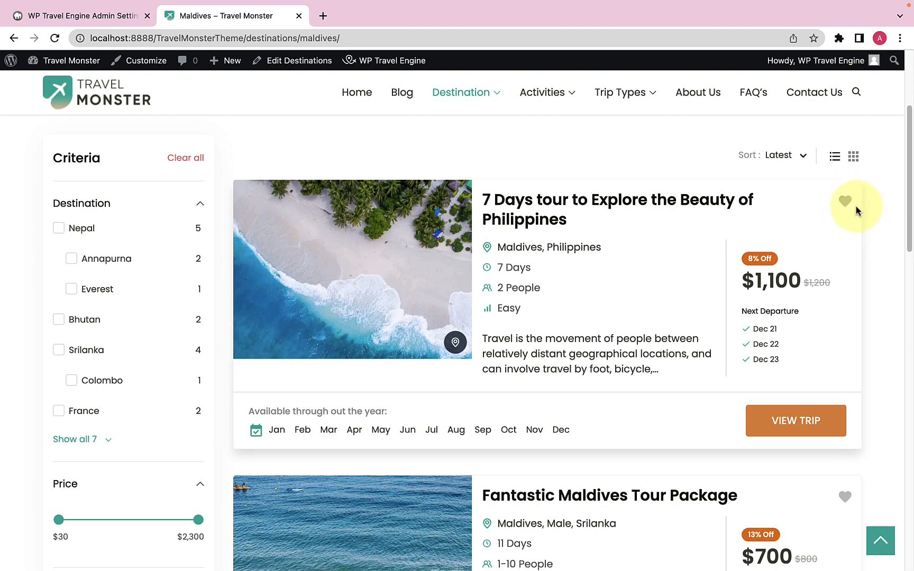
scroll(846, 275, "down", 5)
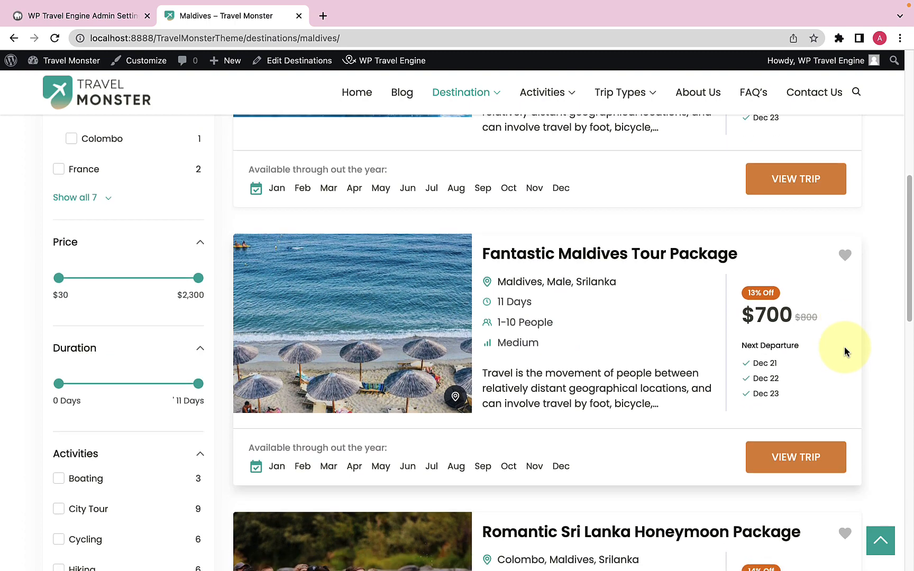
scroll(843, 347, "down", 2)
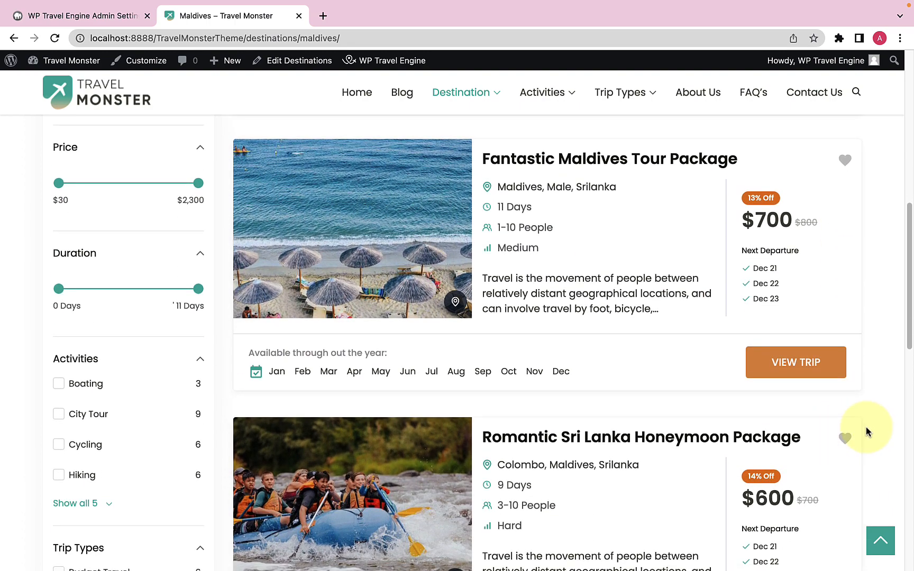
- Disable Show Wishlist for the trip cards and save the settings
left_click(101, 16)
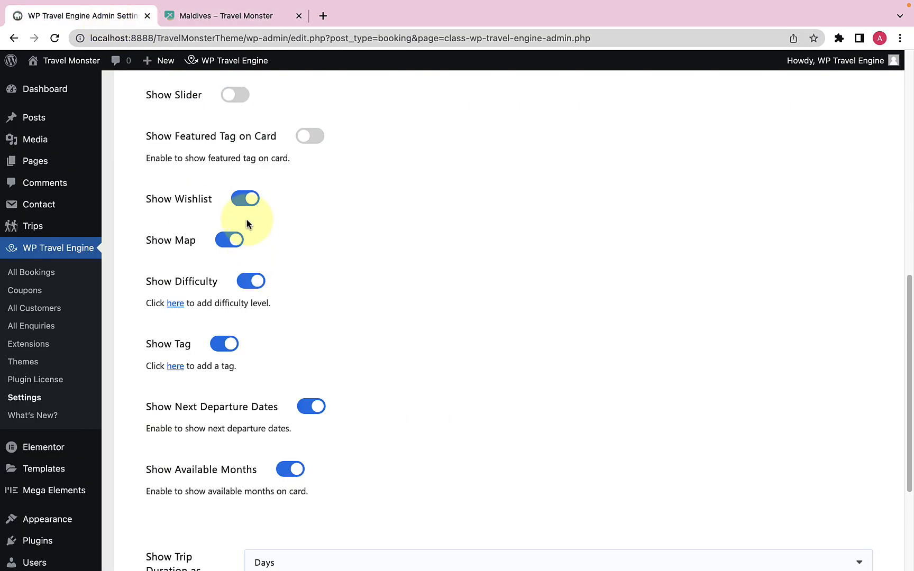
left_click(246, 200)
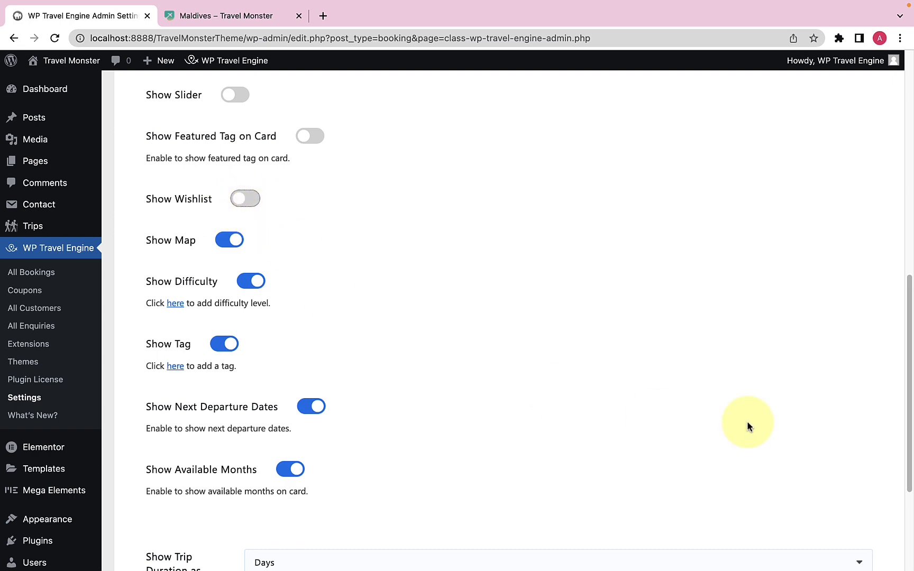
scroll(762, 432, "down", 4)
left_click(840, 509)
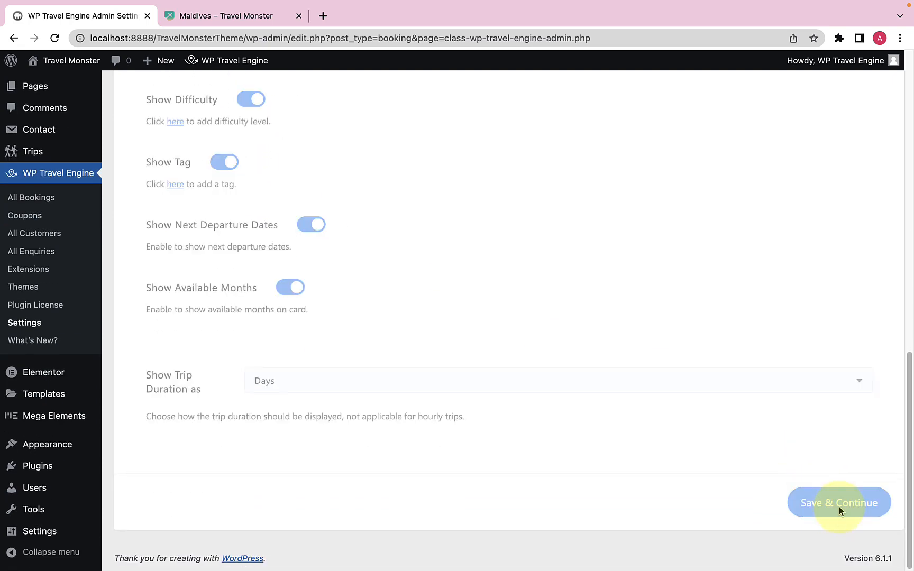
- Reload the Maldives page and check the trip cards with the wishlist setting off
left_click(277, 21)
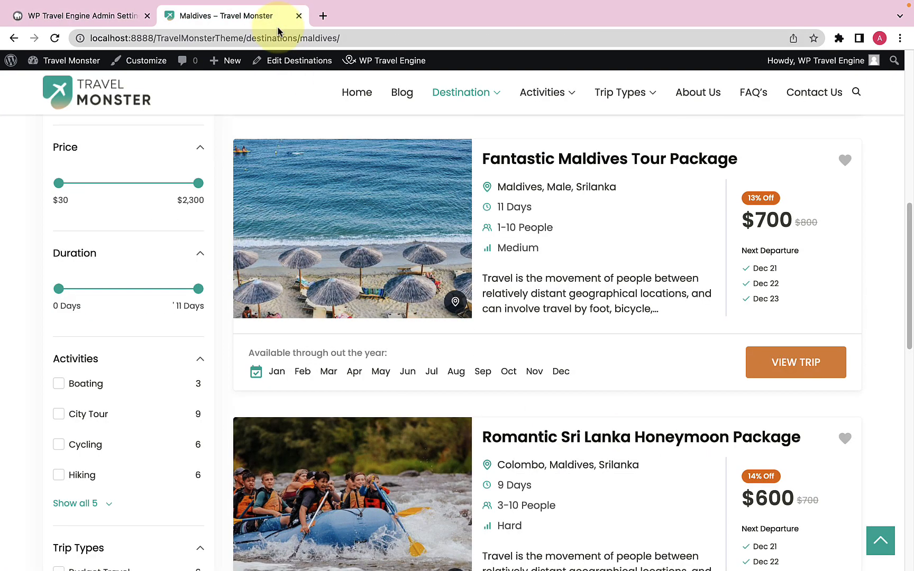
left_click(55, 38)
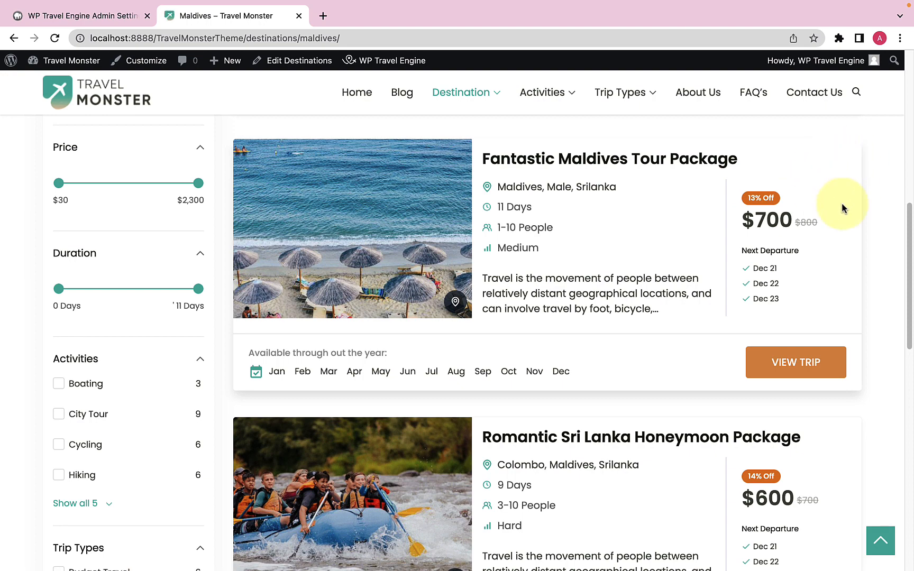
scroll(857, 310, "down", 2)
scroll(856, 310, "up", 2)
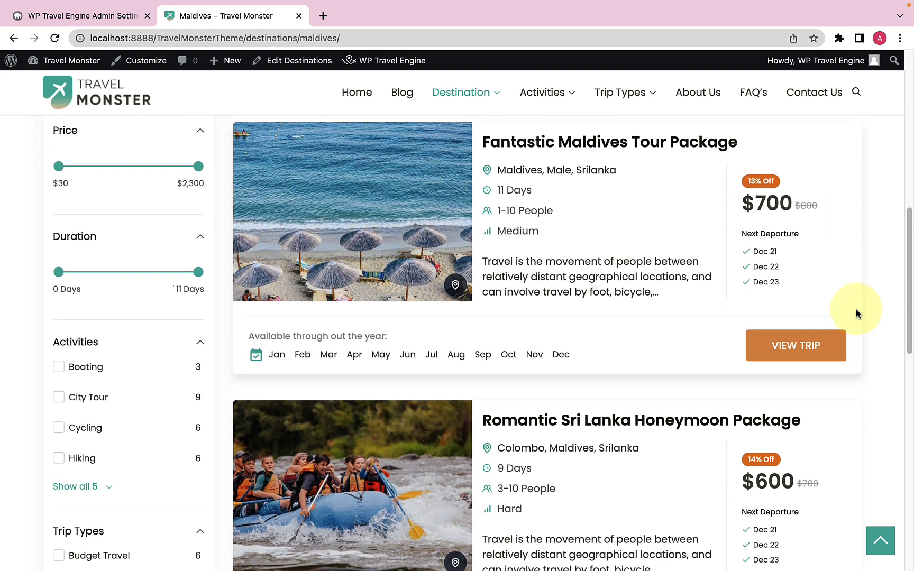
- Re-enable Show Wishlist, Show Featured Tag on Card and Show Slider, and save the settings
left_click(119, 16)
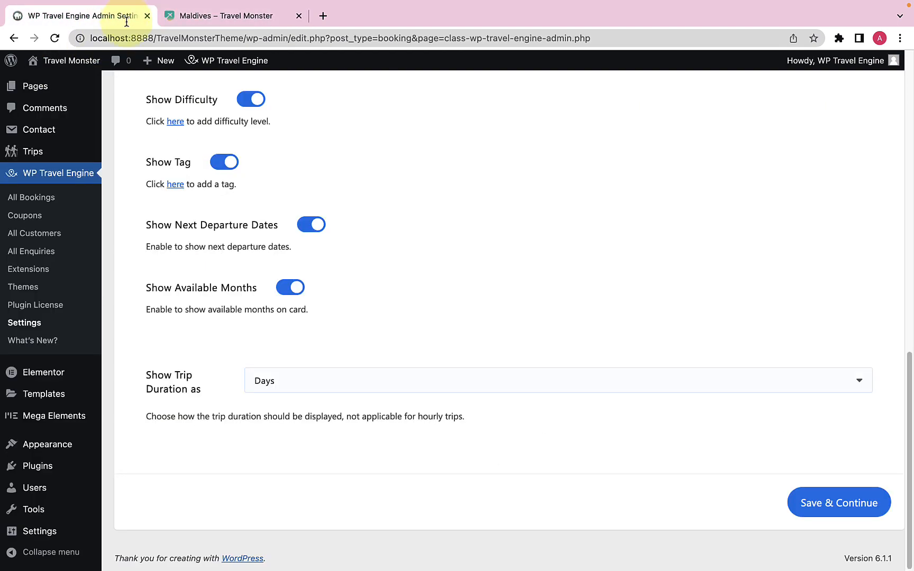
scroll(209, 168, "up", 2)
scroll(209, 169, "up", 3)
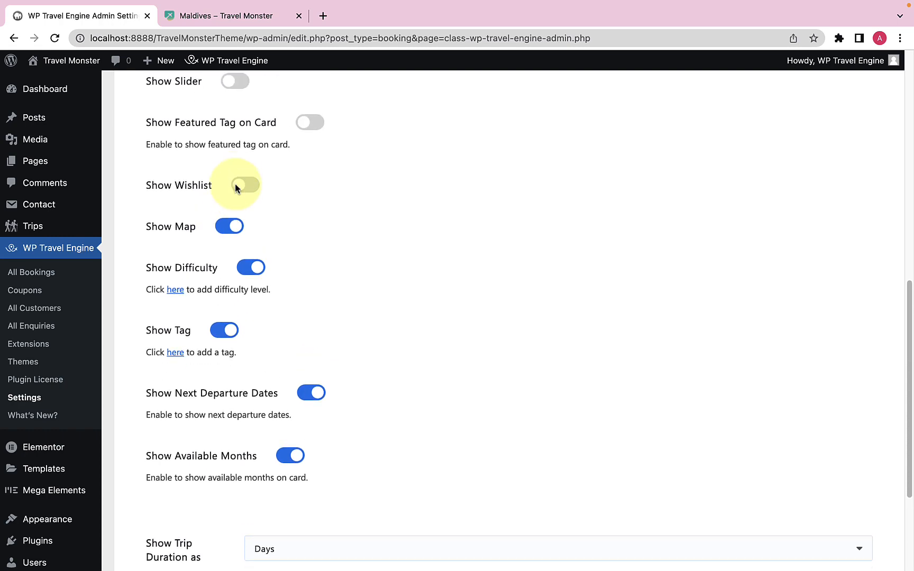
left_click(246, 195)
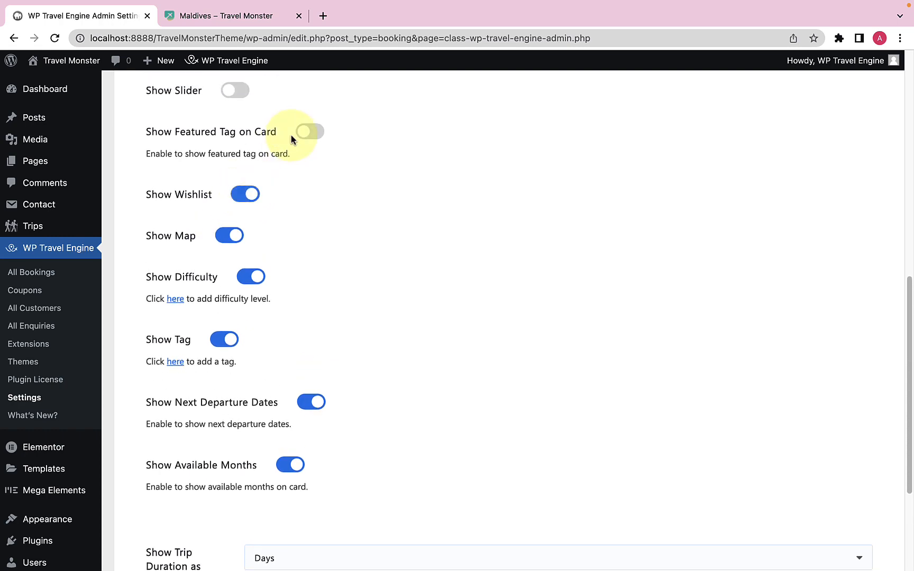
left_click(236, 94)
scroll(638, 329, "down", 4)
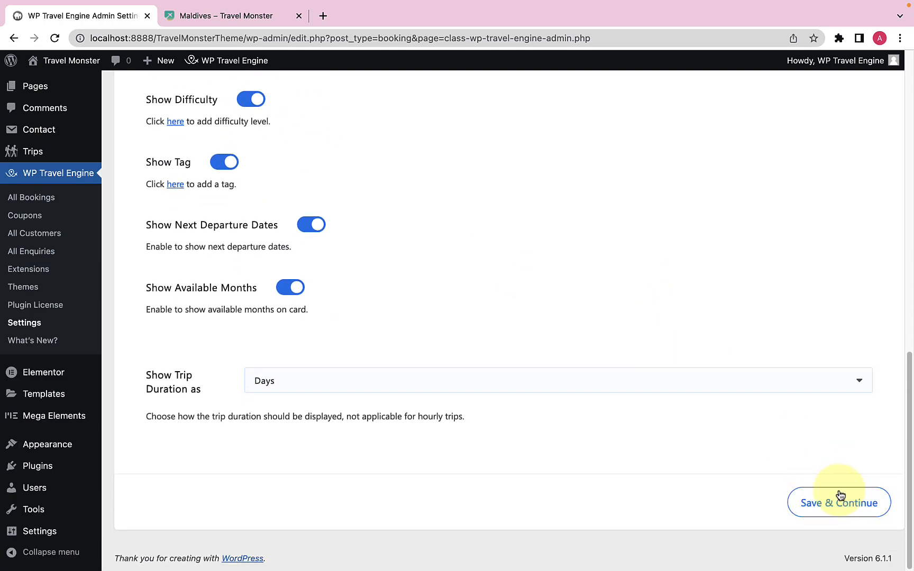
left_click(841, 502)
scroll(498, 250, "up", 3)
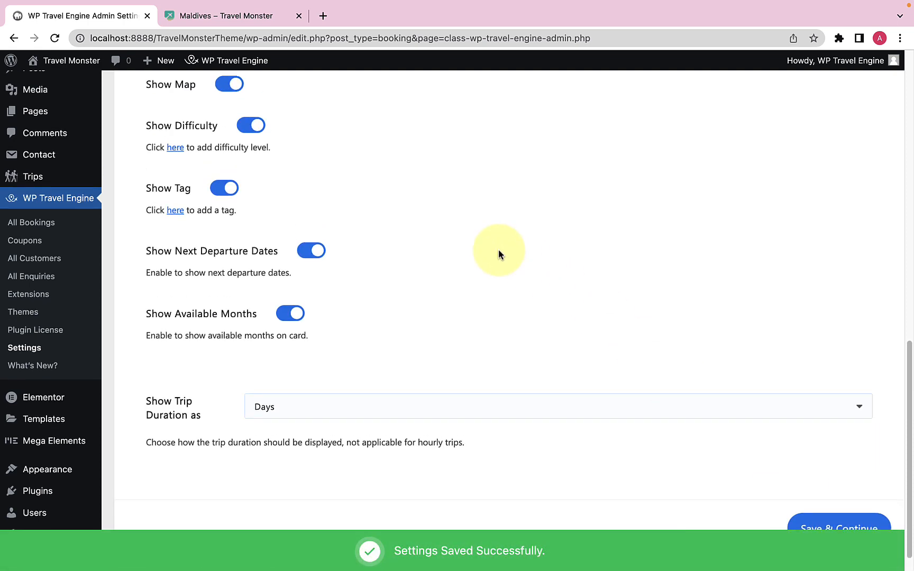
- Reload the Maldives page and check the slider, Featured tag and wishlist heart on the Fantastic Maldives Tour Package card
left_click(227, 15)
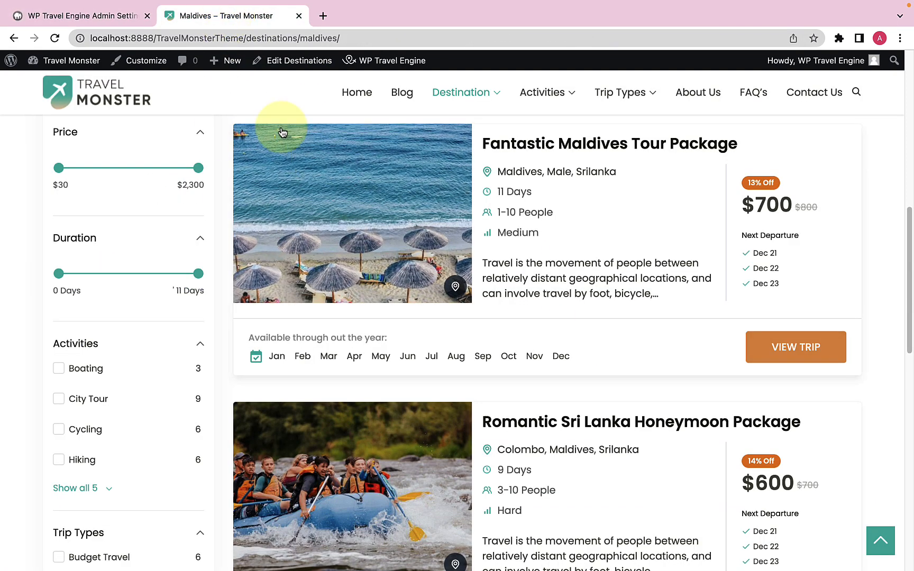
left_click(54, 38)
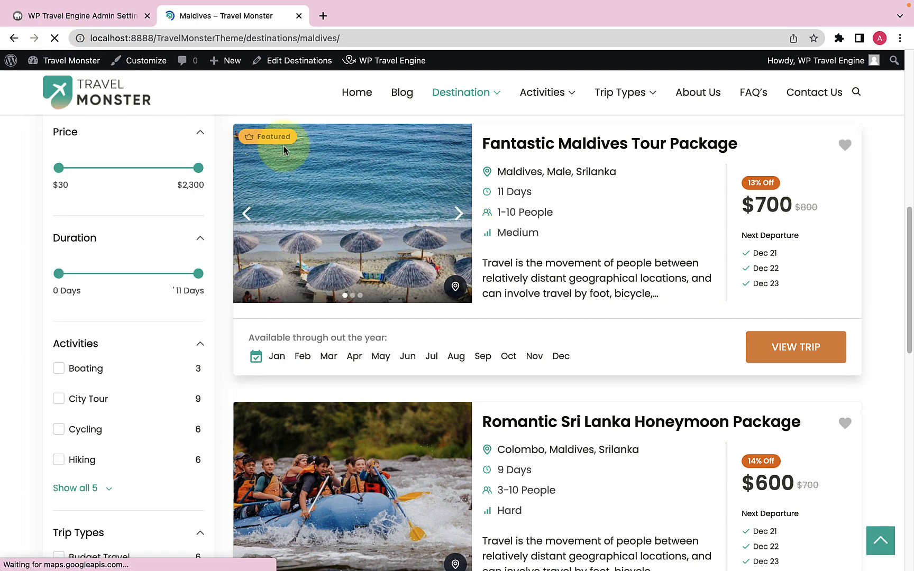
left_click(458, 217)
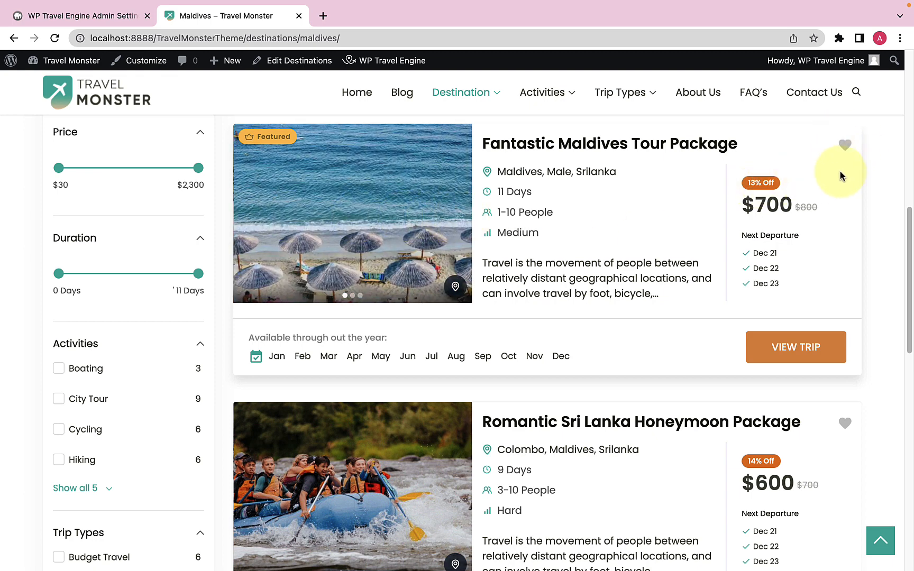
- Review the Show Map option, and display the map on the Fantastic Maldives Tour Package card
left_click(139, 16)
scroll(180, 185, "down", 1)
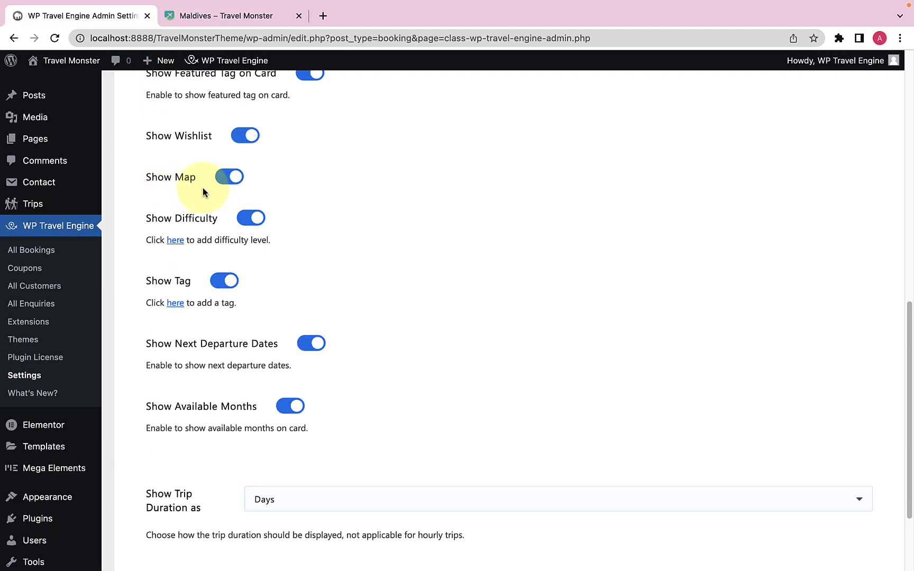
left_click(249, 16)
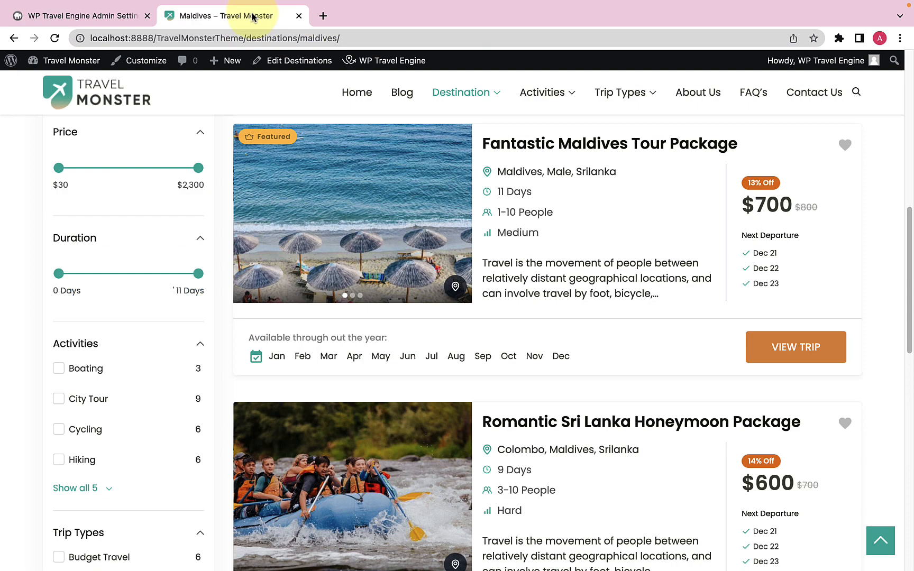
mouse_move(406, 263)
scroll(418, 243, "down", 2)
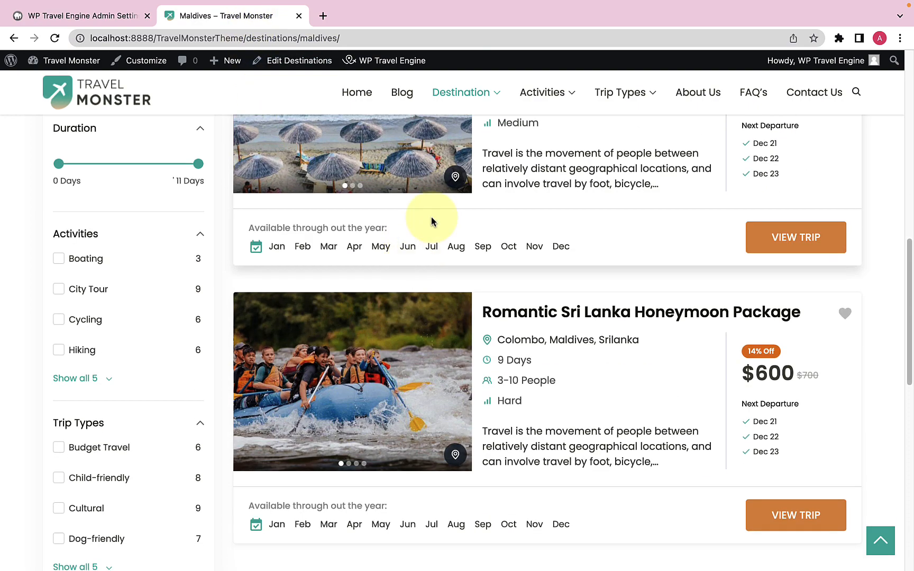
left_click(455, 181)
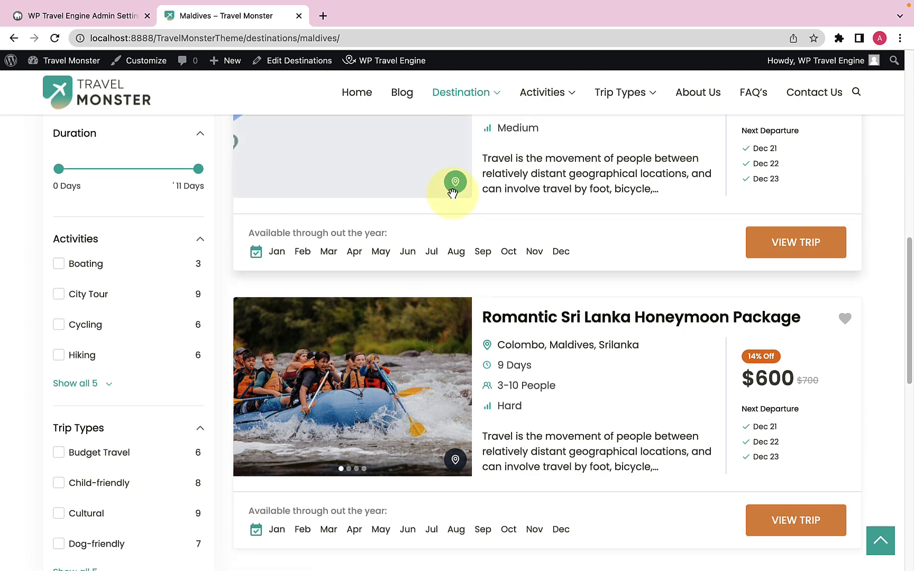
scroll(454, 186, "up", 2)
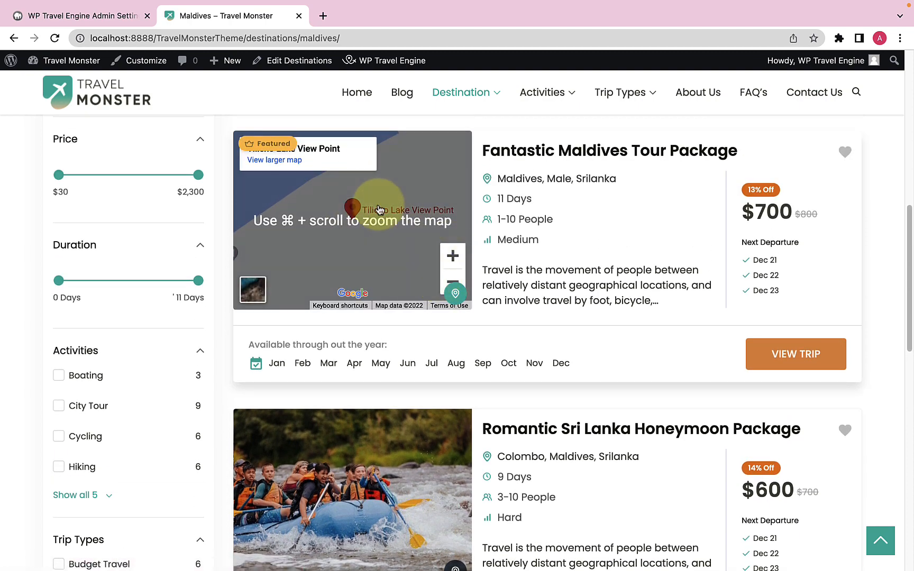
- Display the maps on the Romantic Sri Lanka Honeymoon Package card and the 7 Days Philippines tour card
scroll(369, 232, "down", 5)
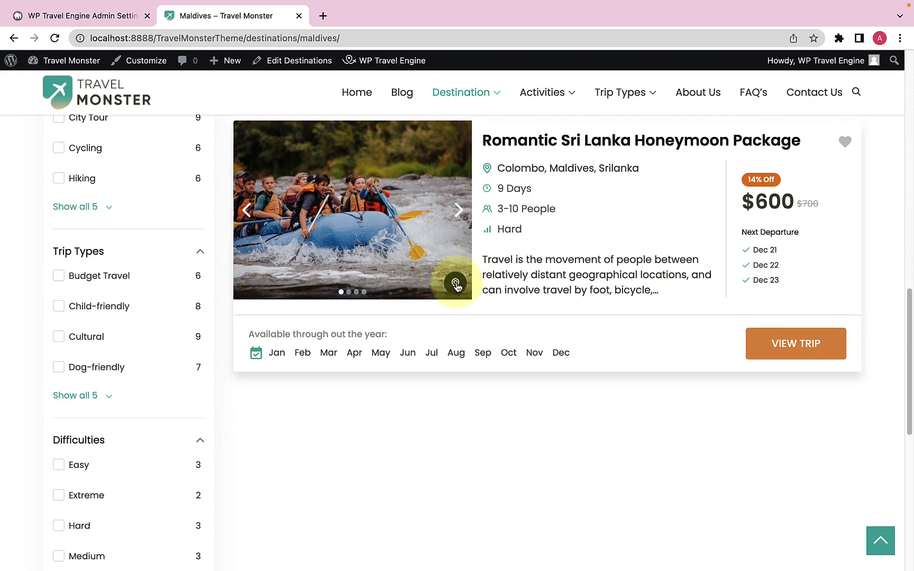
left_click(455, 284)
scroll(418, 251, "up", 3)
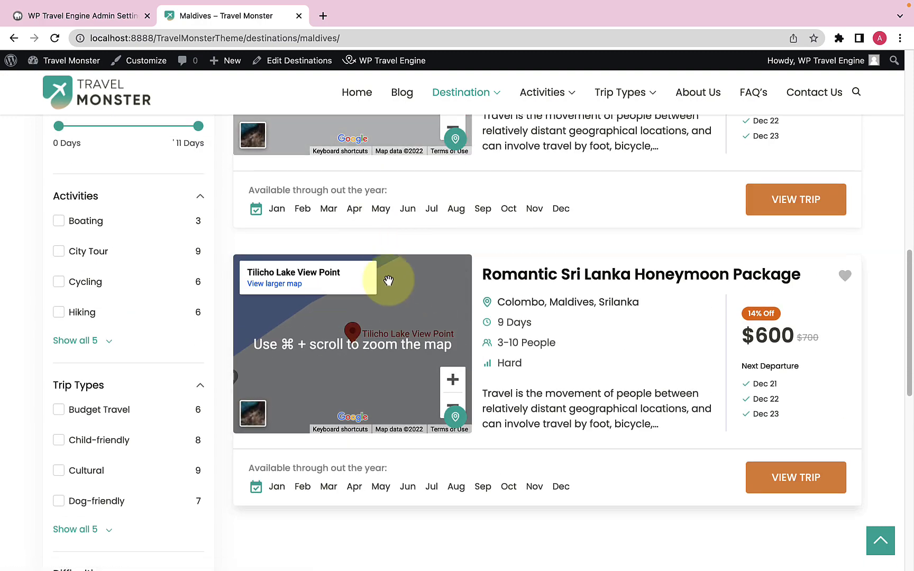
scroll(381, 310, "up", 8)
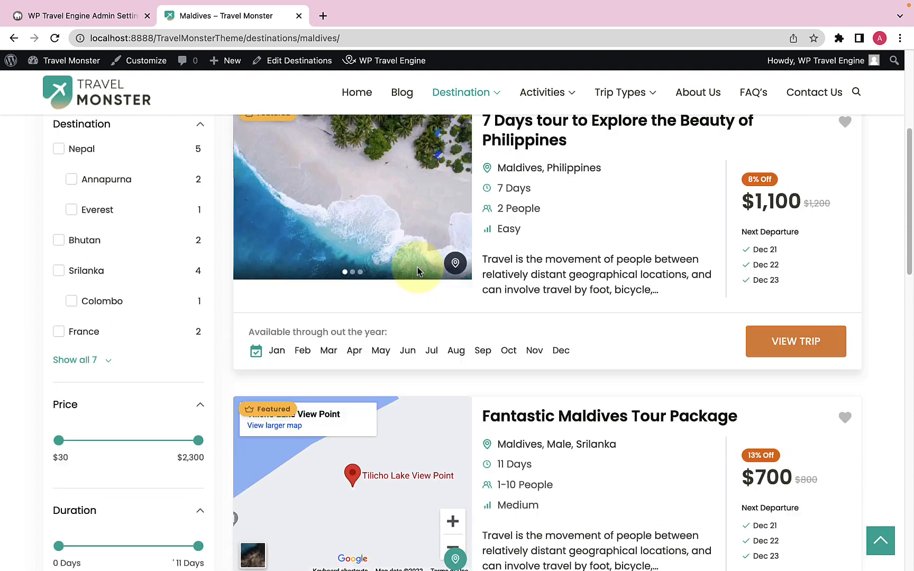
scroll(433, 302, "up", 2)
left_click(455, 333)
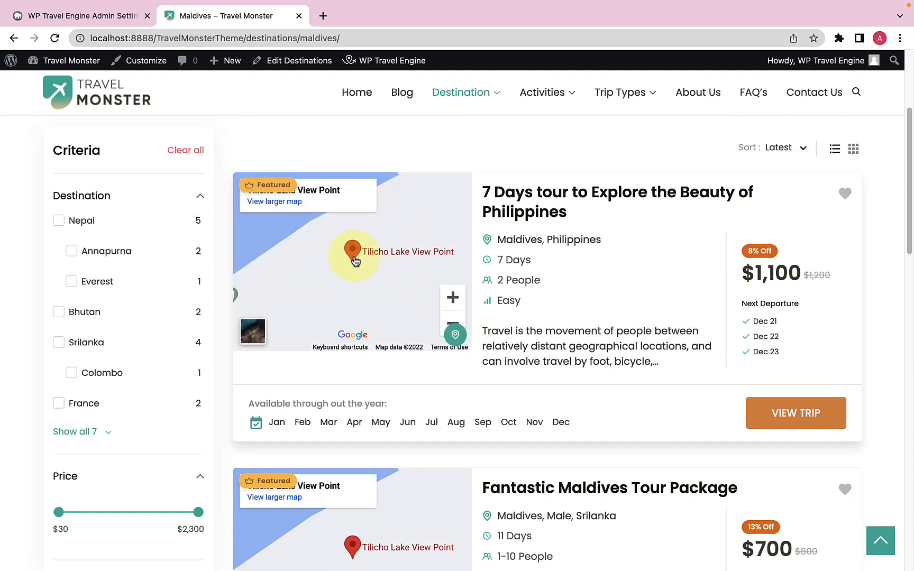
- Disable Show Map in the trip card settings and save the settings
left_click(125, 20)
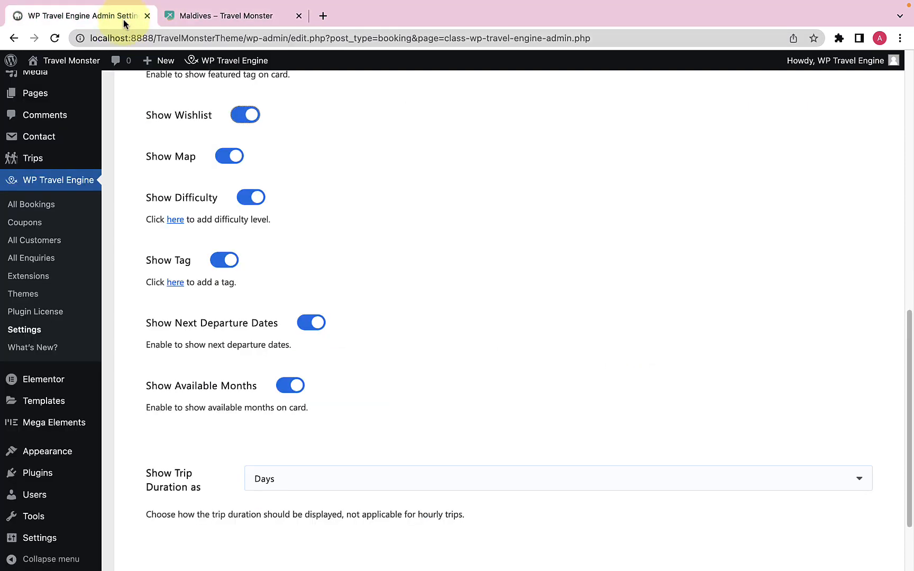
scroll(185, 159, "down", 1)
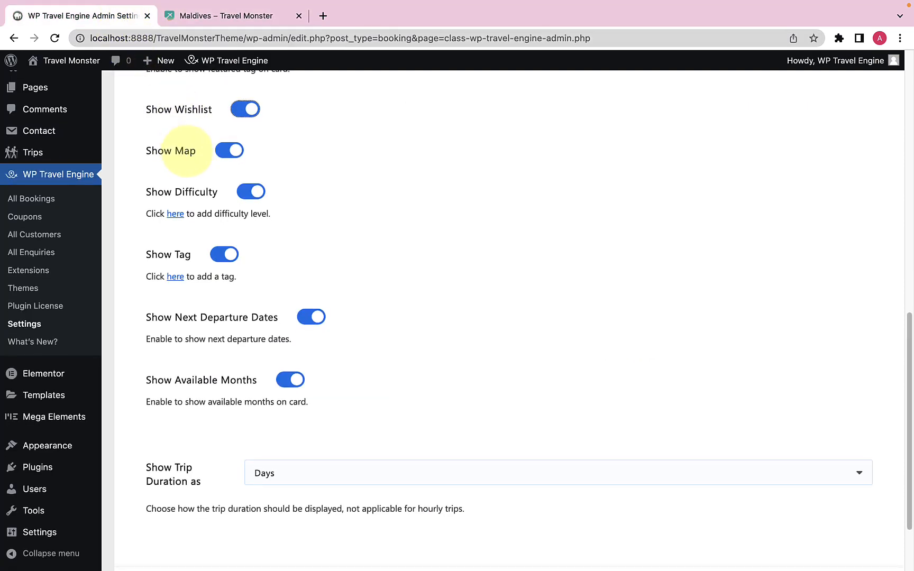
left_click(229, 153)
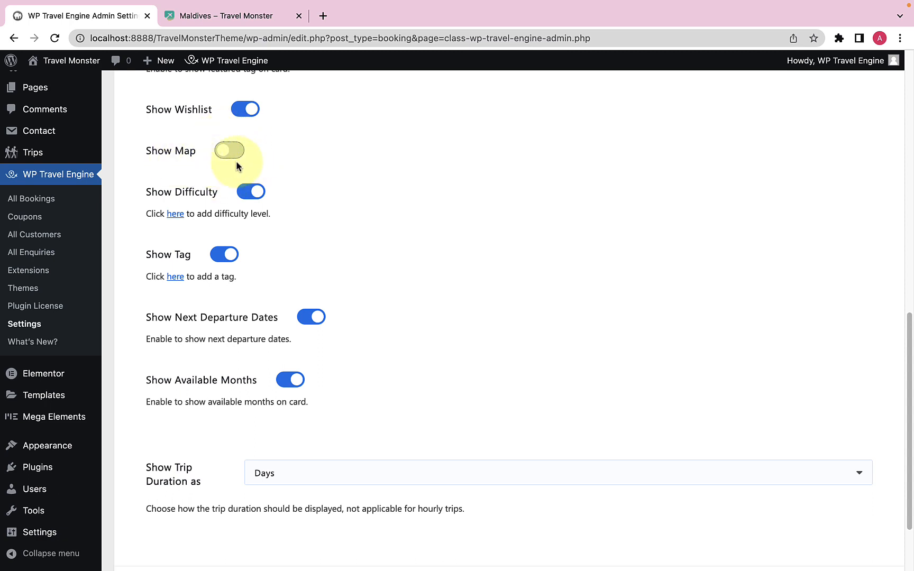
scroll(783, 423, "down", 3)
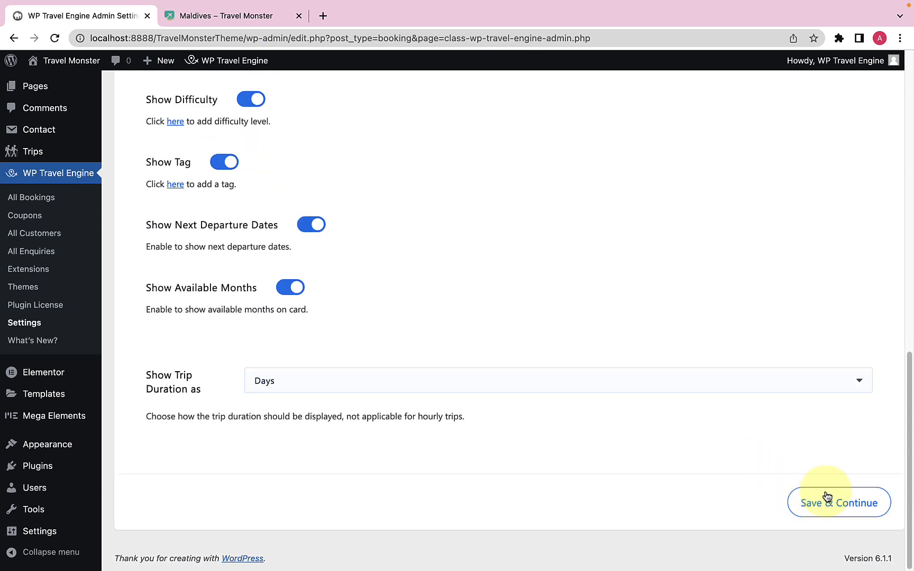
left_click(827, 497)
- Reload the Maldives page and check the trip cards for the map marker
left_click(260, 15)
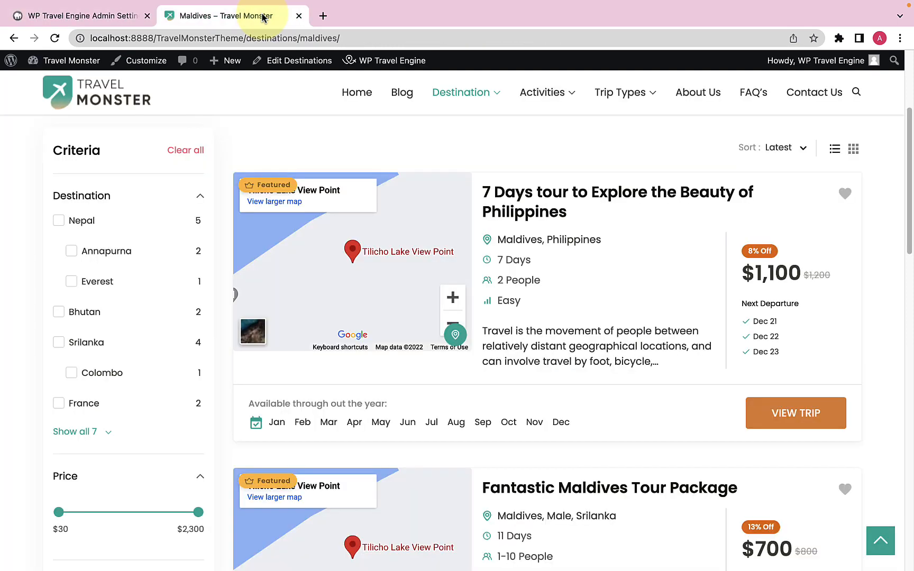
scroll(280, 141, "down", 2)
left_click(55, 38)
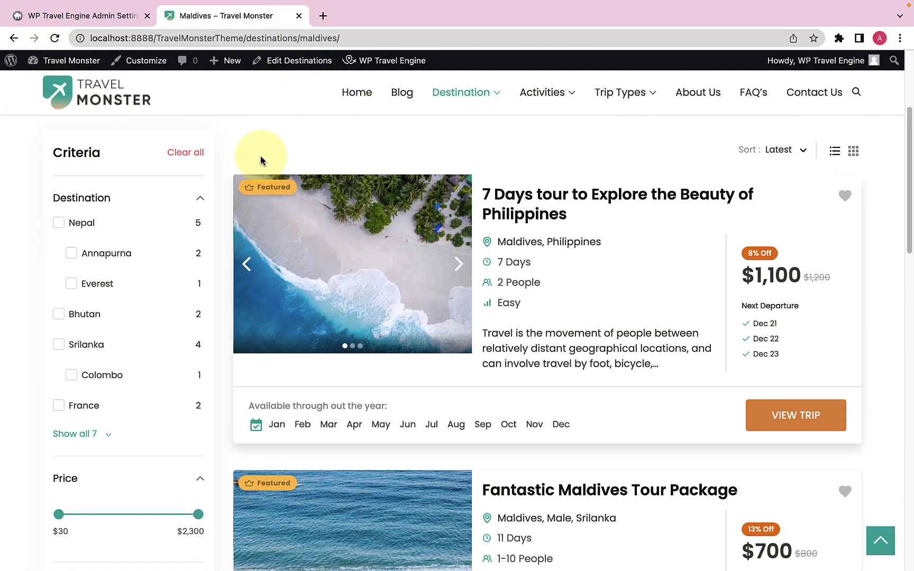
scroll(373, 294, "down", 10)
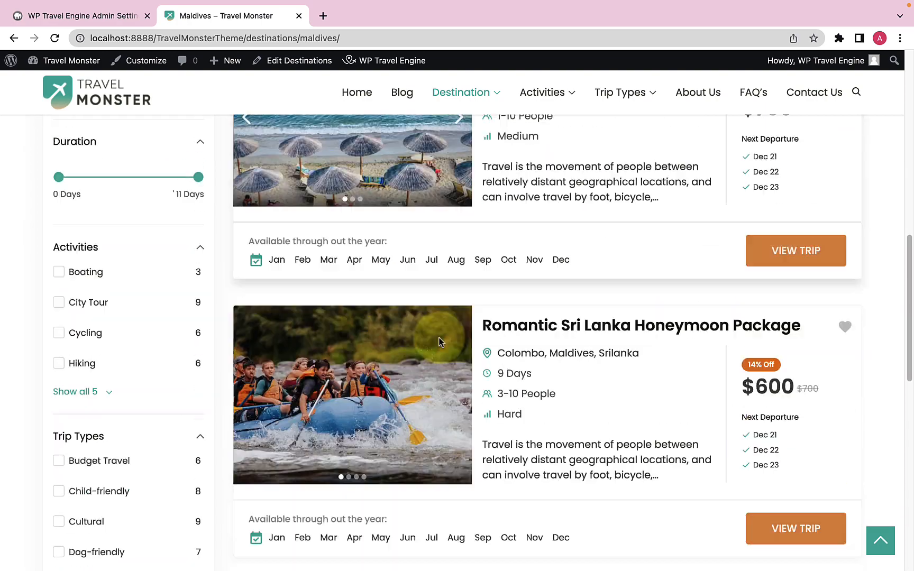
scroll(440, 344, "up", 10)
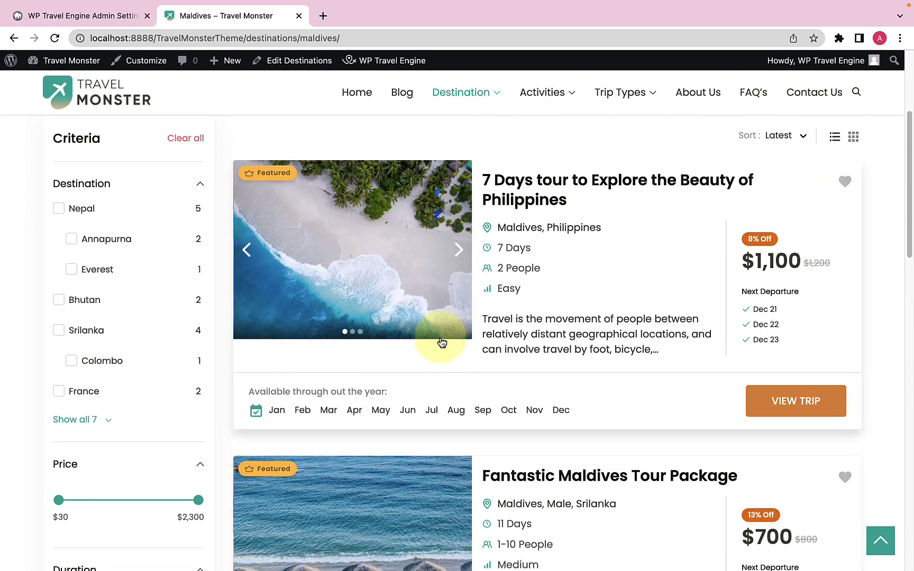
- Re-enable Show Map in the trip card settings and save the settings
left_click(115, 19)
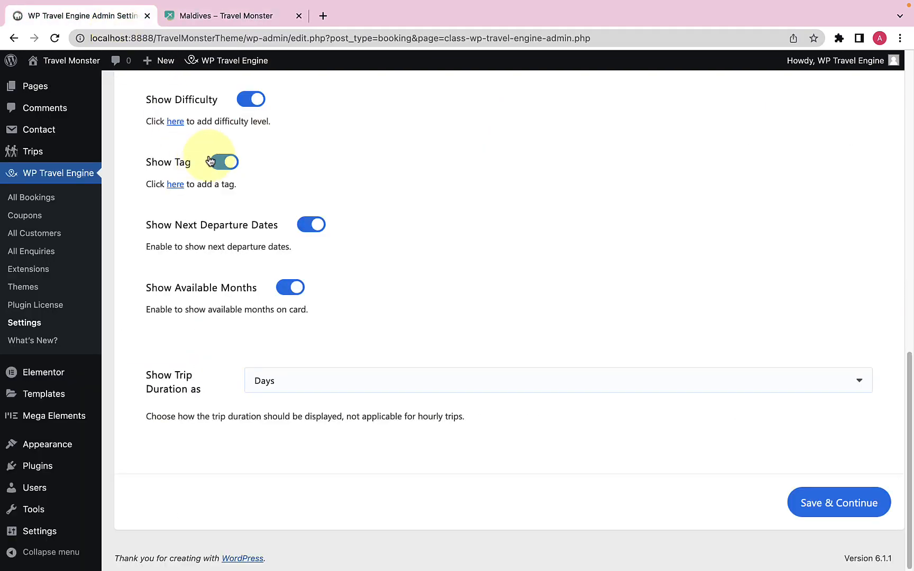
scroll(210, 155, "up", 1)
scroll(210, 155, "up", 3)
left_click(230, 178)
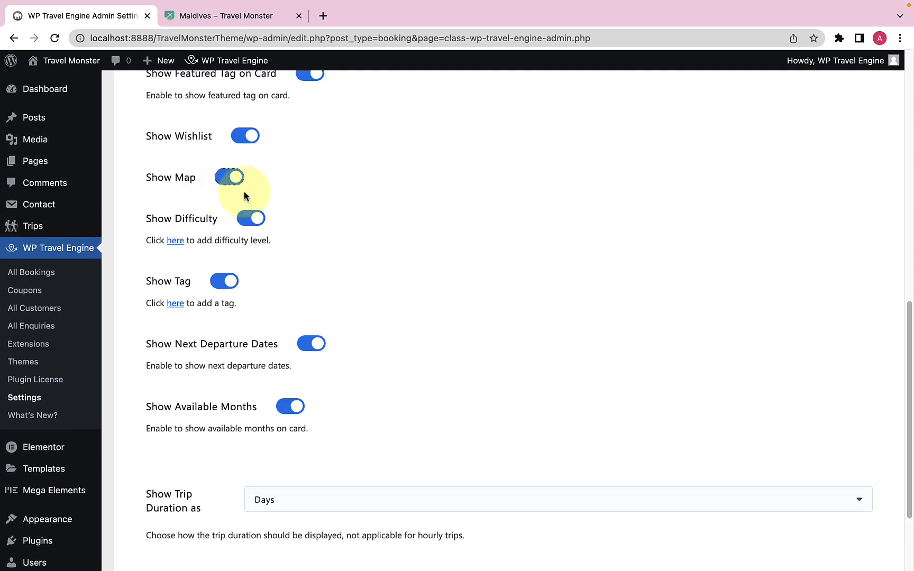
scroll(661, 349, "down", 5)
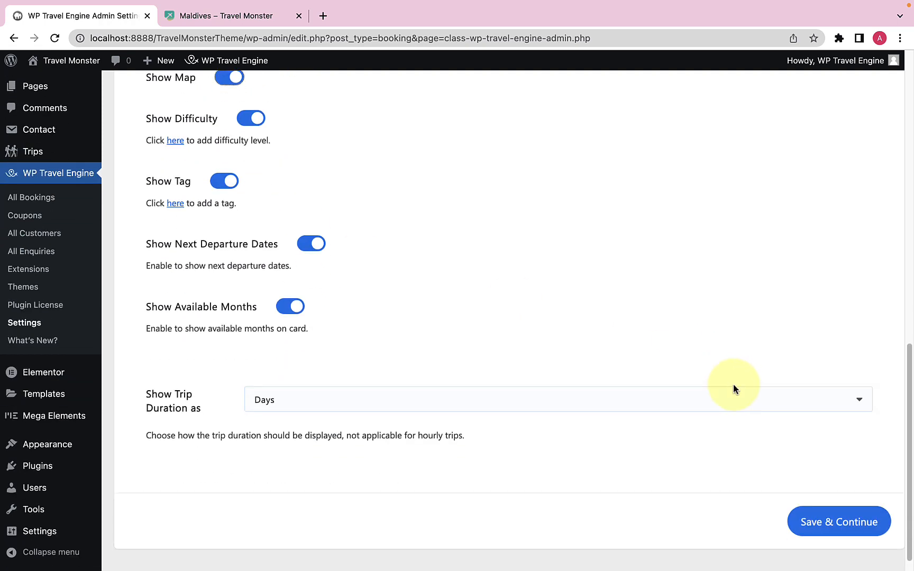
left_click(818, 499)
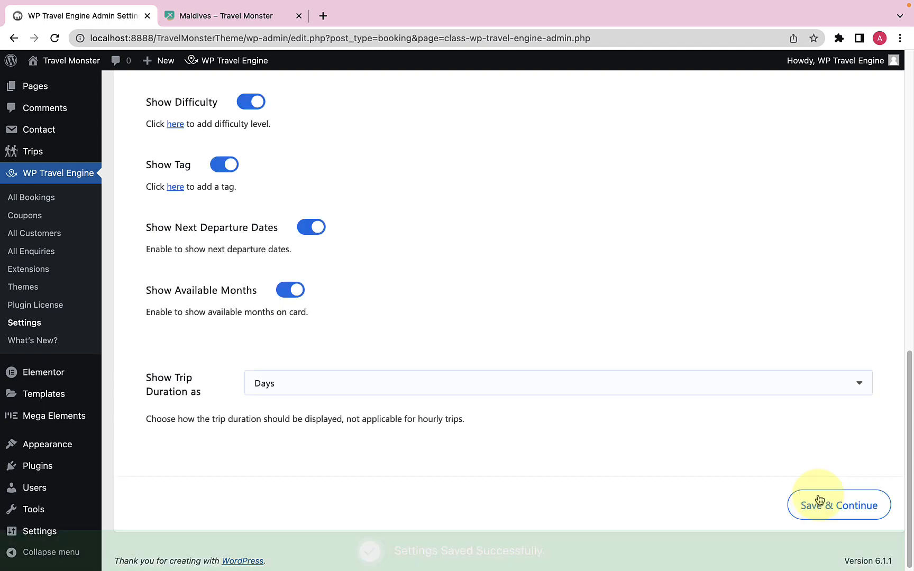
- Display the maps on the 7 Days Philippines, Fantastic Maldives and Romantic Sri Lanka cards of the Maldives page
left_click(259, 16)
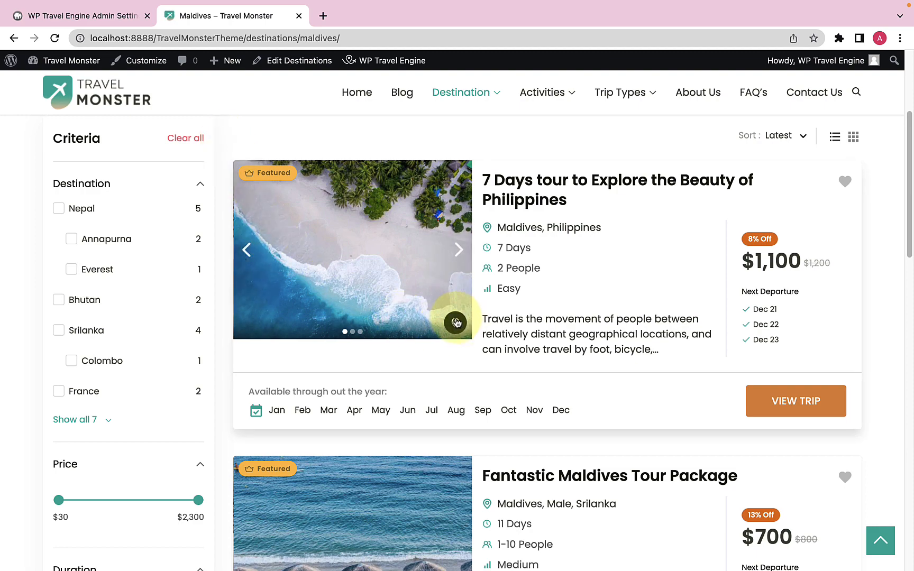
left_click(455, 323)
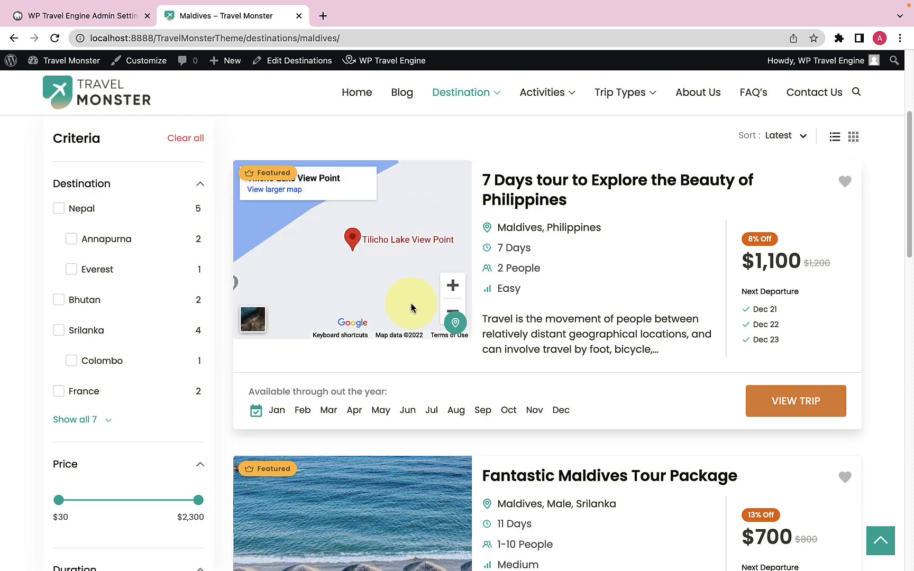
scroll(412, 317, "down", 7)
left_click(456, 263)
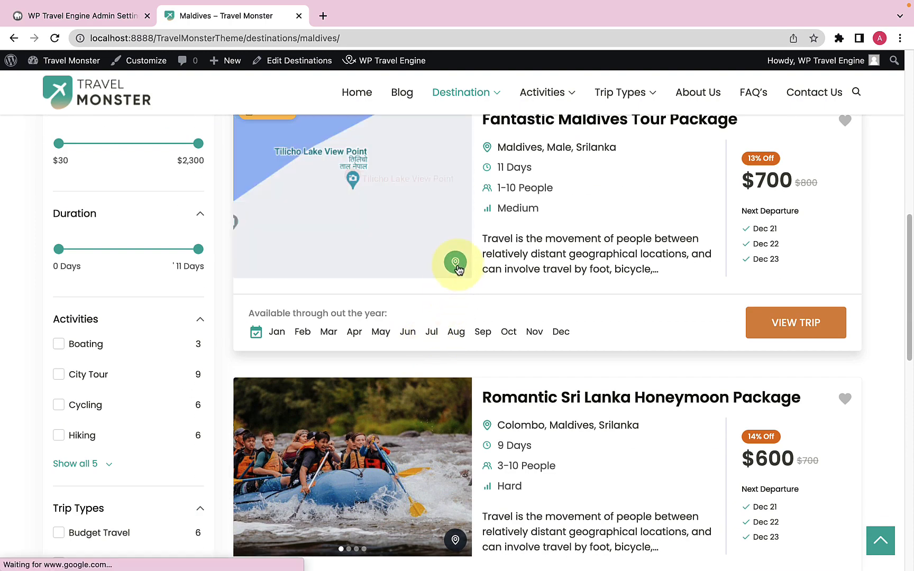
scroll(455, 267, "down", 3)
left_click(456, 540)
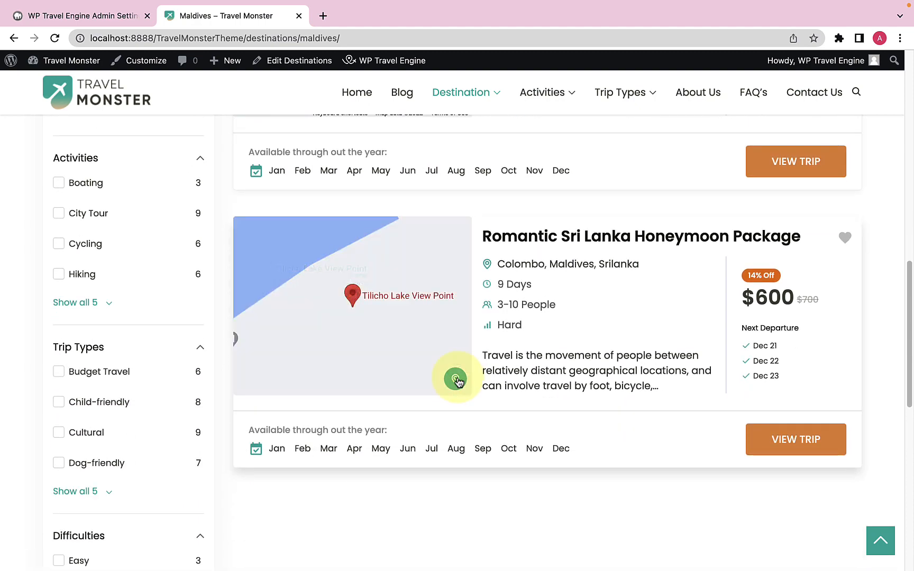
- Switch the Romantic Sri Lanka, Fantastic Maldives and 7 Days Philippines cards back from maps to photos
left_click(456, 379)
scroll(456, 378, "up", 5)
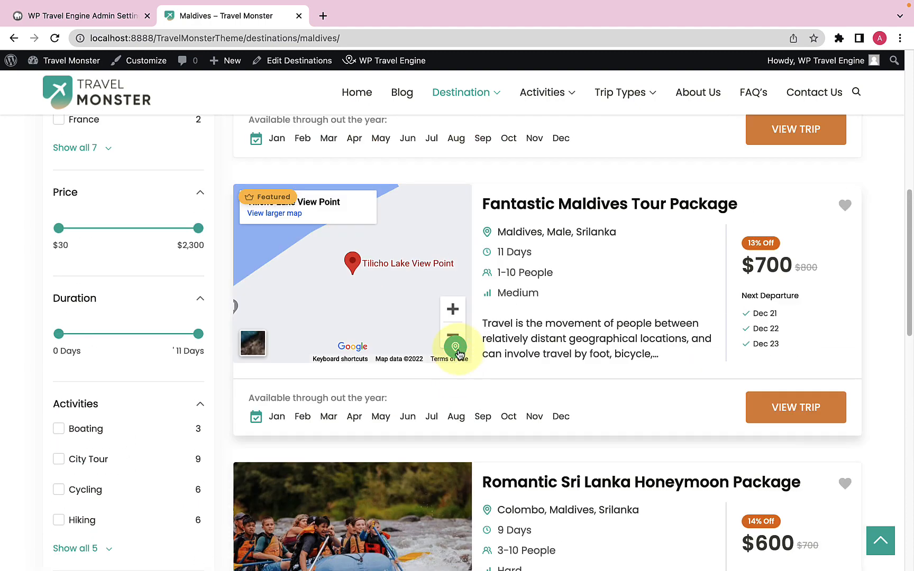
left_click(455, 347)
scroll(451, 328, "up", 4)
left_click(454, 276)
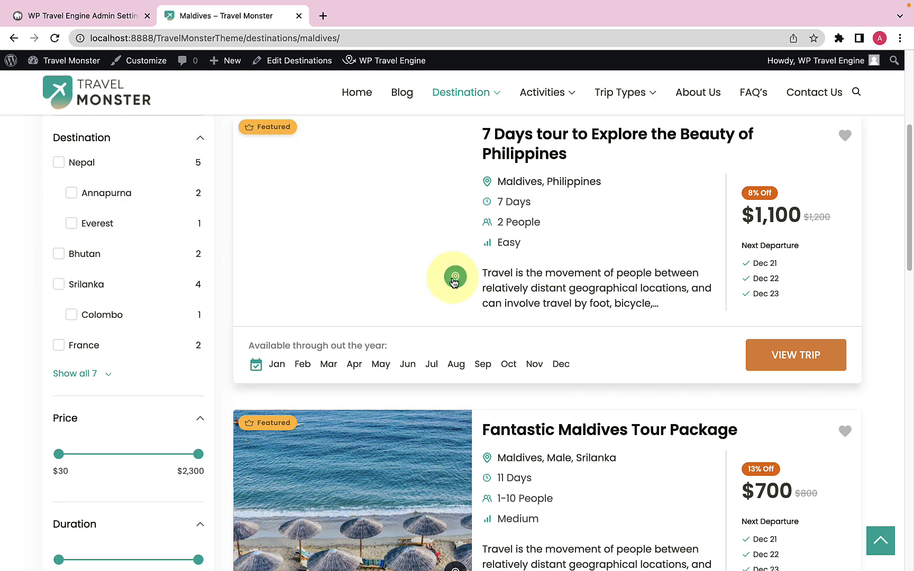
scroll(122, 102, "up", 1)
- Return to the trip card settings, review Show Map and Show Difficulty, and open the Difficulty page for trips
left_click(102, 17)
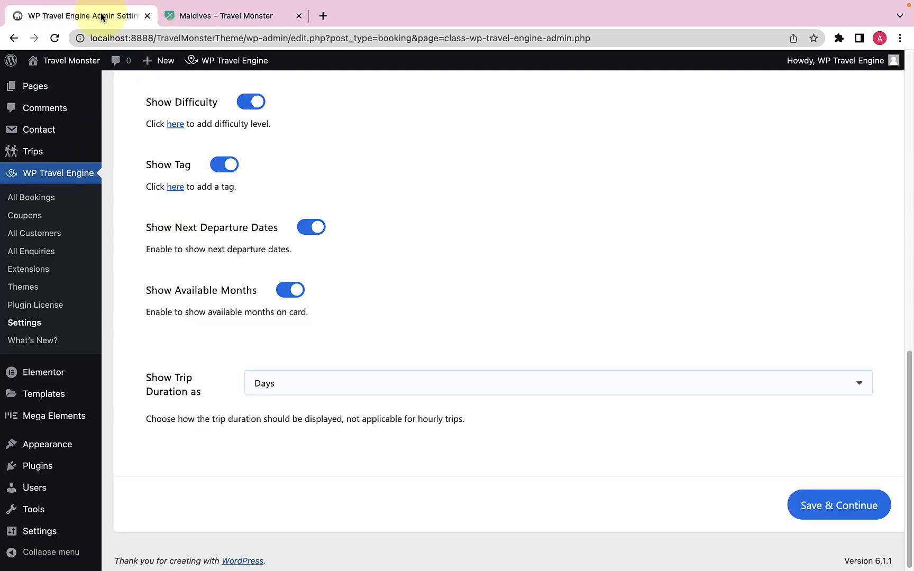
scroll(220, 175, "up", 2)
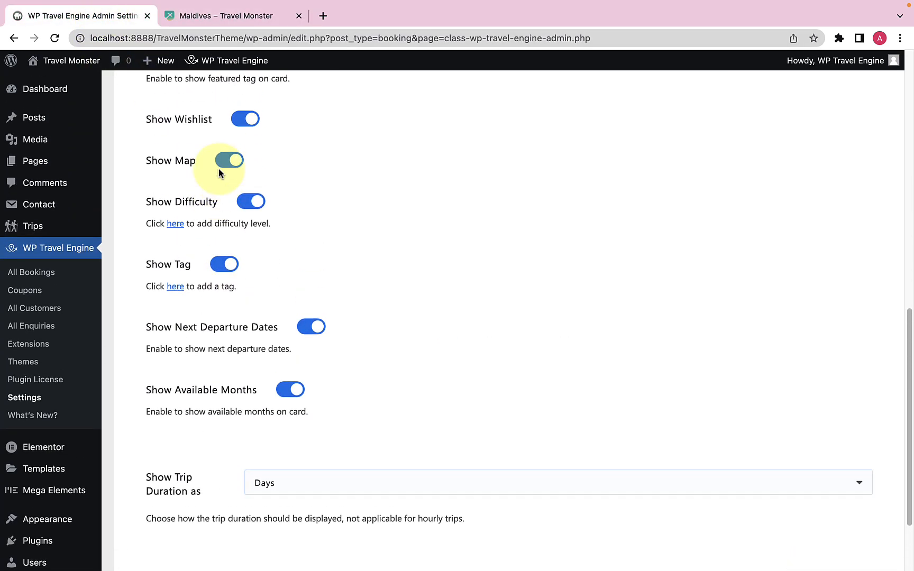
scroll(217, 209, "down", 1)
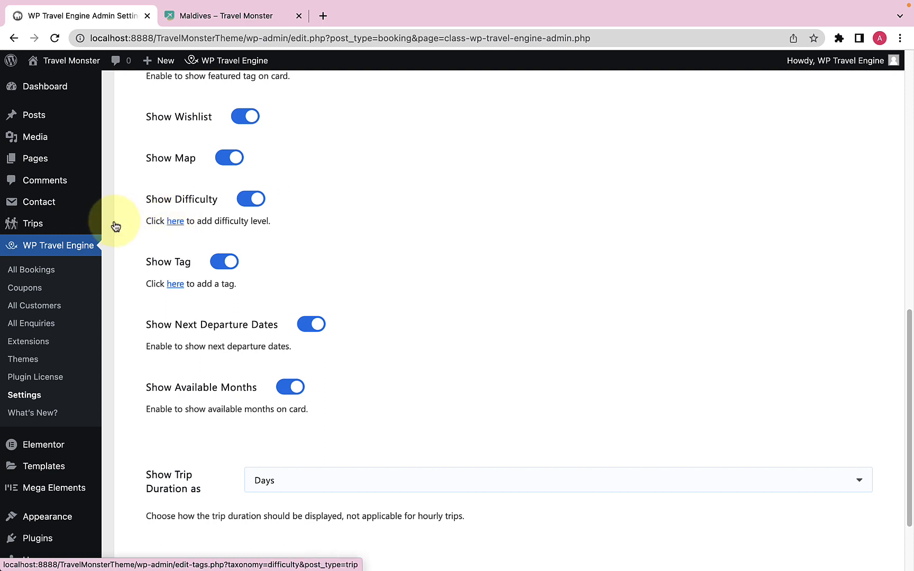
mouse_move(79, 224)
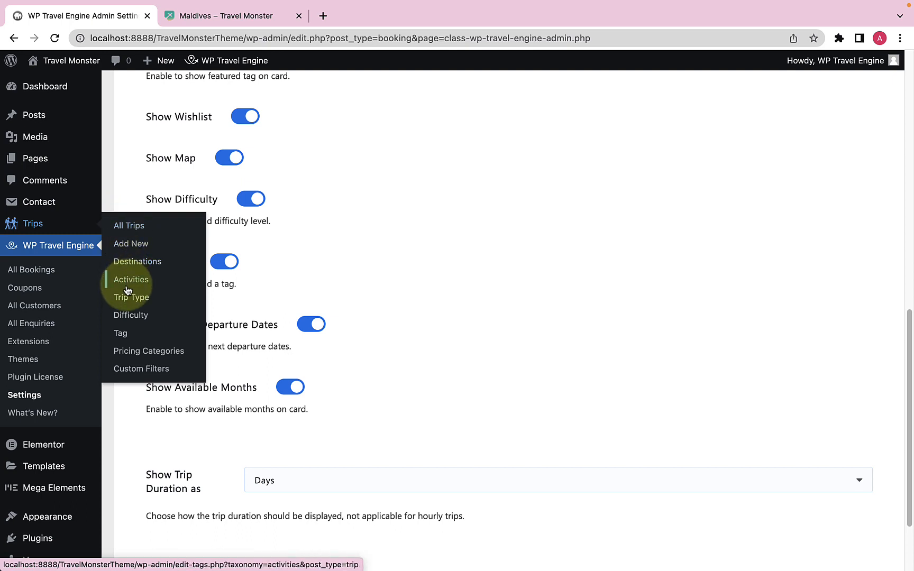
left_click(137, 322)
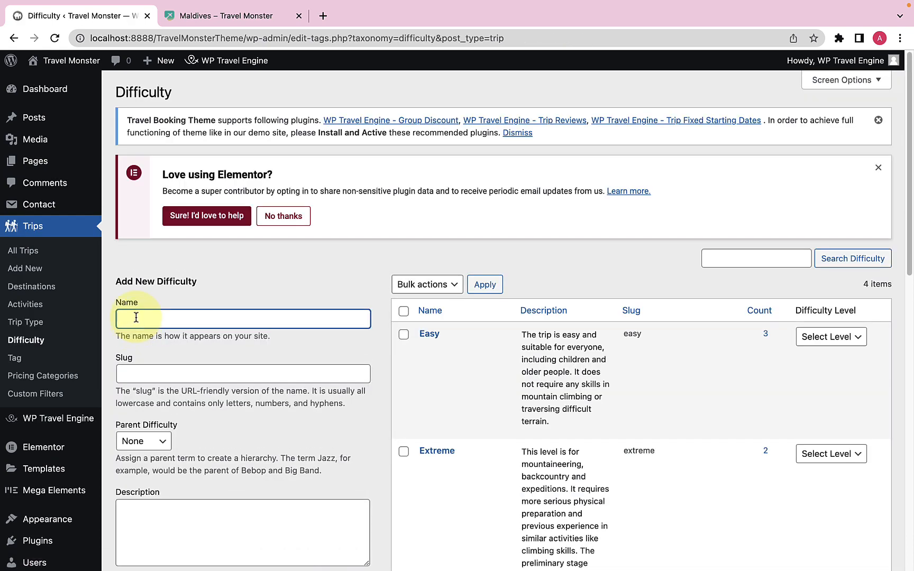
- Review the existing difficulty levels, and enter Extreme as the new difficulty's name and extreme as its slug
scroll(151, 321, "down", 3)
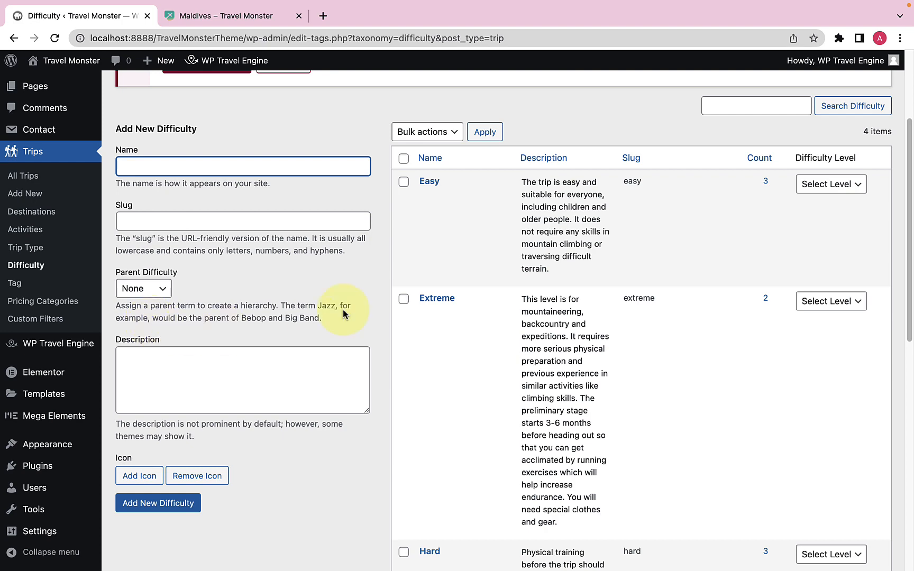
mouse_move(427, 240)
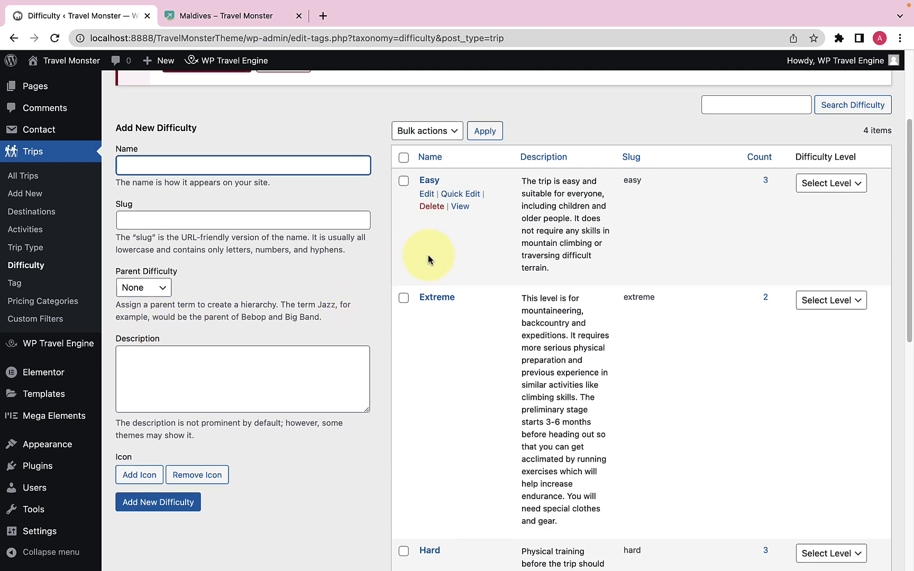
scroll(428, 255, "down", 5)
scroll(430, 284, "up", 8)
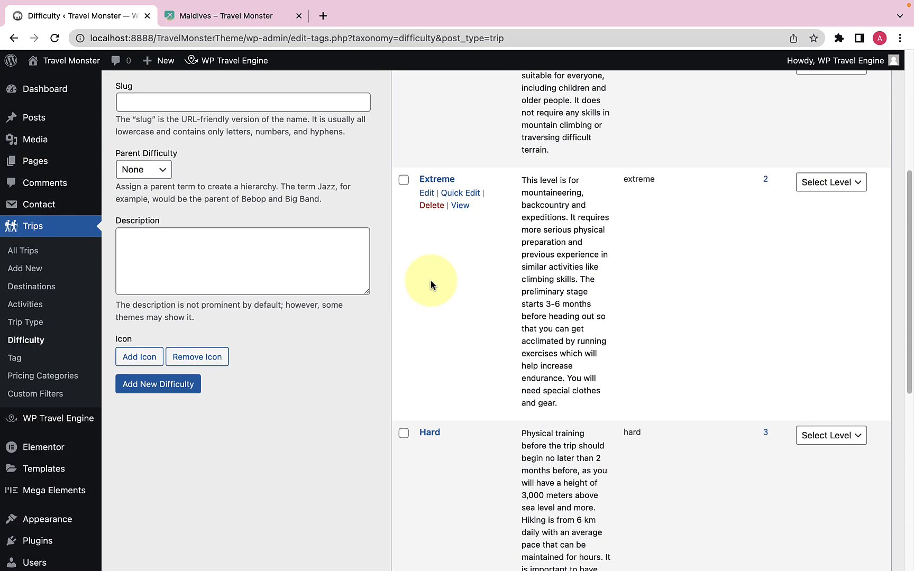
scroll(431, 284, "down", 1)
scroll(431, 286, "down", 2)
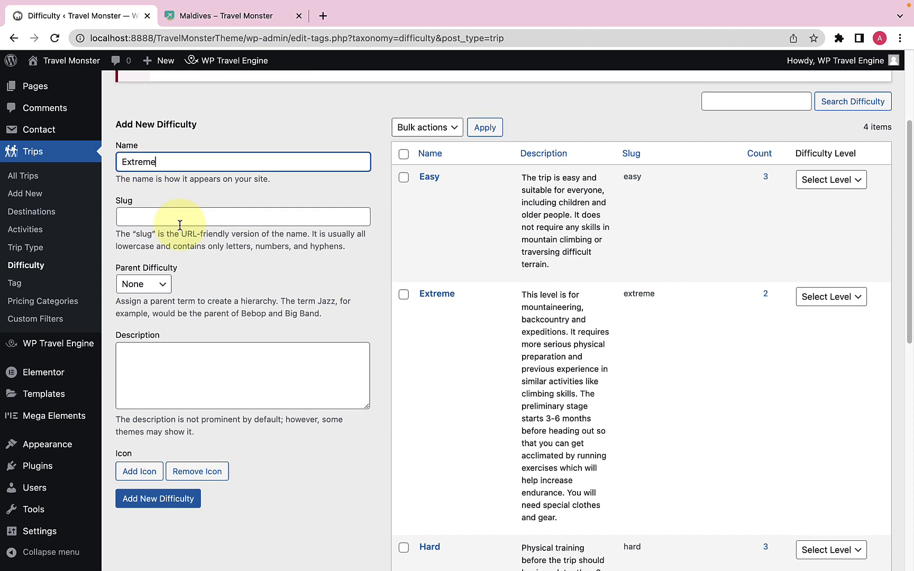
scroll(180, 225, "down", 1)
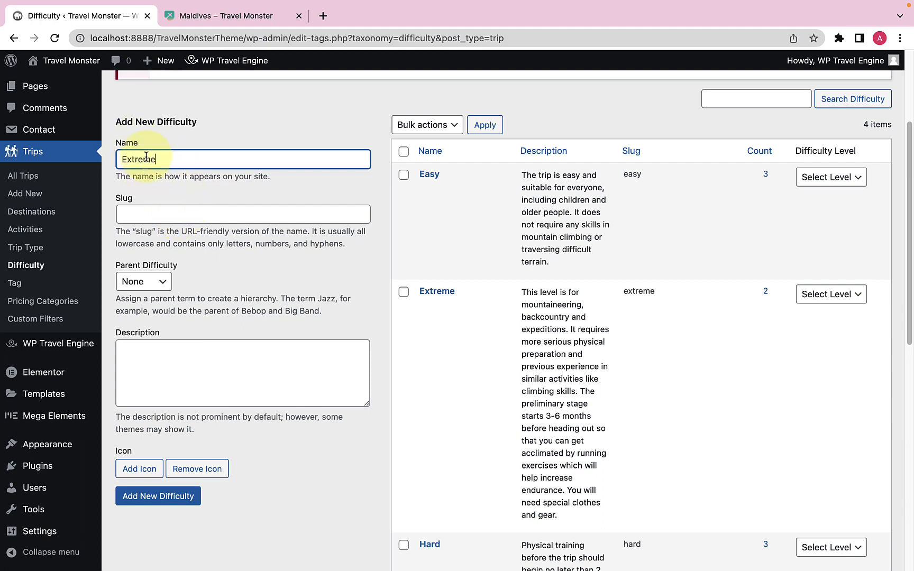
left_click(138, 215)
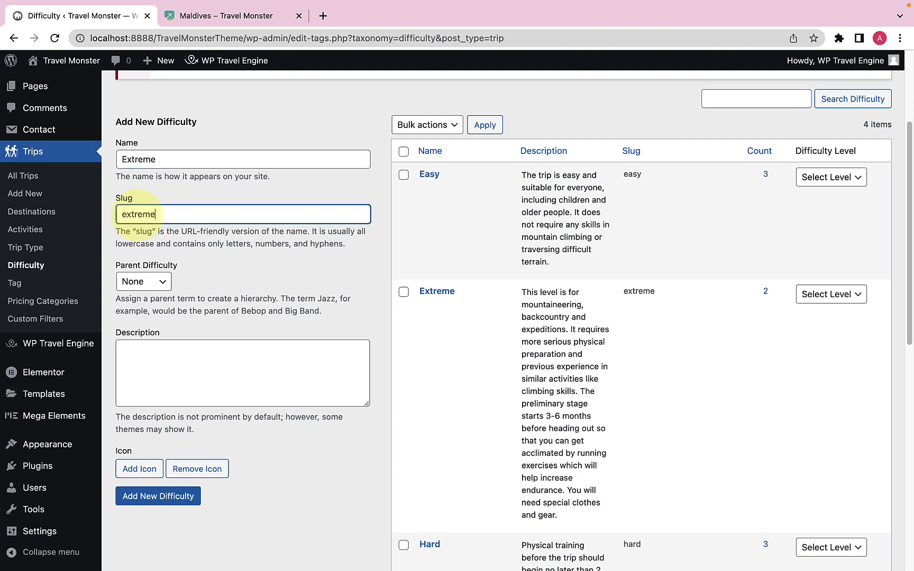
- Describe the Extreme difficulty as a level for mountaineering, backcountry and expeditions requiring serious physical preparation, special clothes and gear, and try to add it
scroll(151, 275, "down", 2)
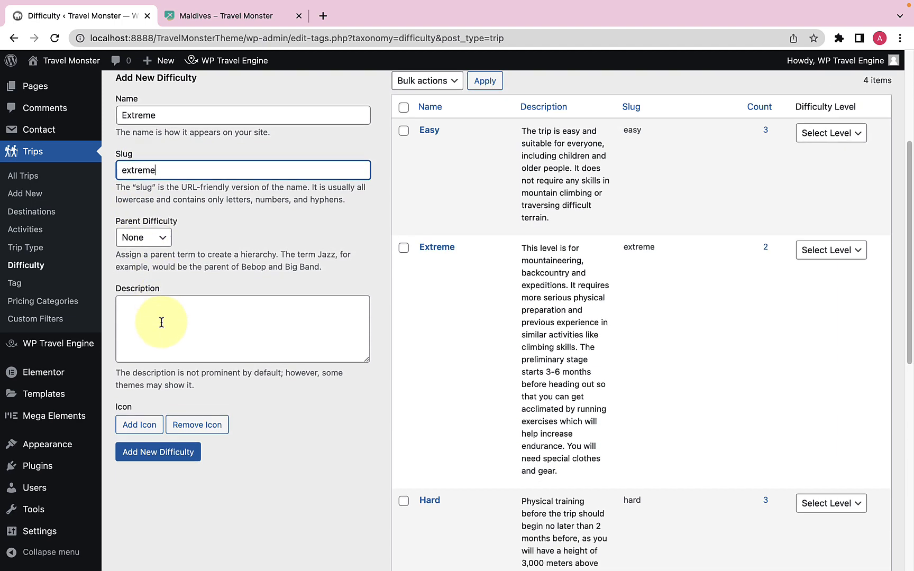
left_click(164, 318)
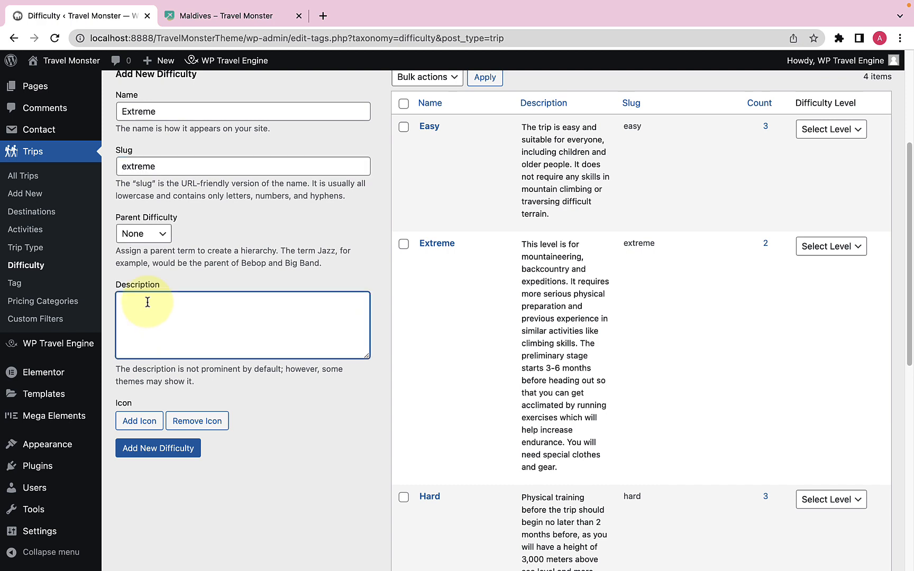
type("This level is for mountaineering, backcountry and expeditions. It requires more serious physical preparation and previous experience in similar activities like climbing skills. The preliminary stage starts 3-6 months before heading out so that you can get acclimated by running exercises which will help increase endurance. You will need special clothes and gear.")
scroll(166, 388, "down", 3)
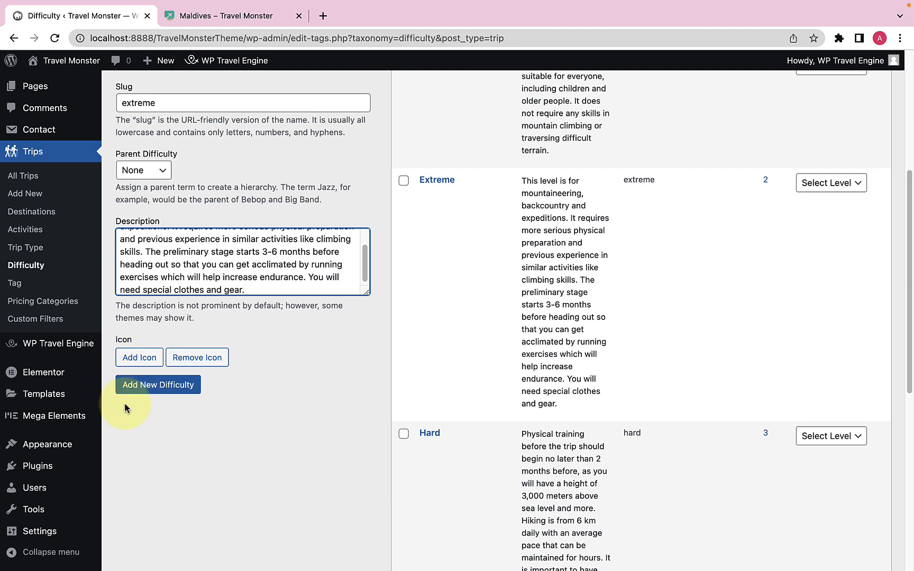
scroll(122, 408, "up", 5)
scroll(165, 397, "down", 4)
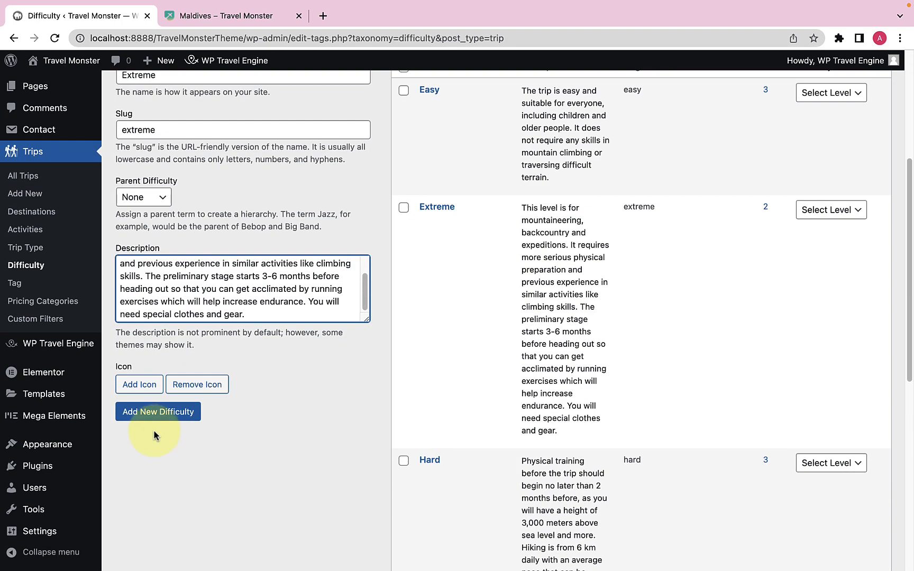
left_click(176, 413)
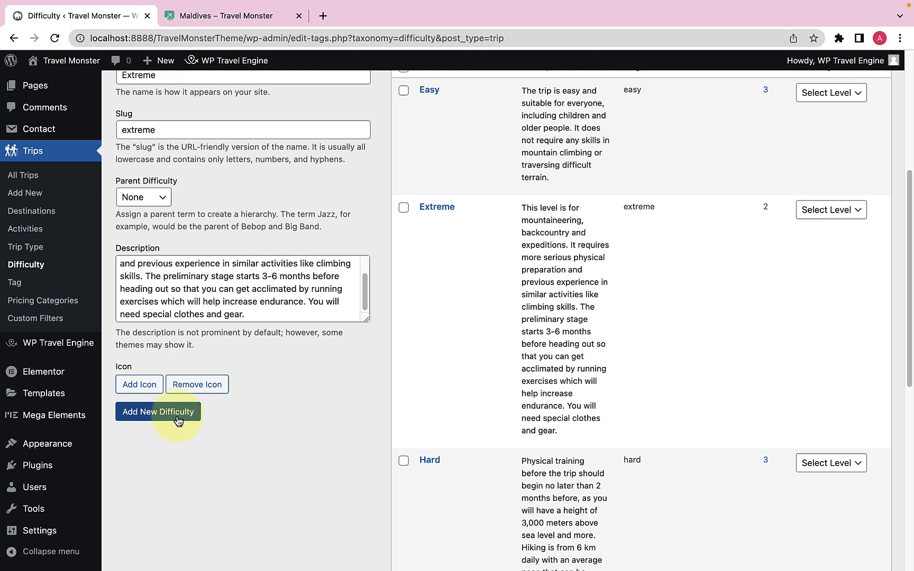
scroll(178, 421, "up", 2)
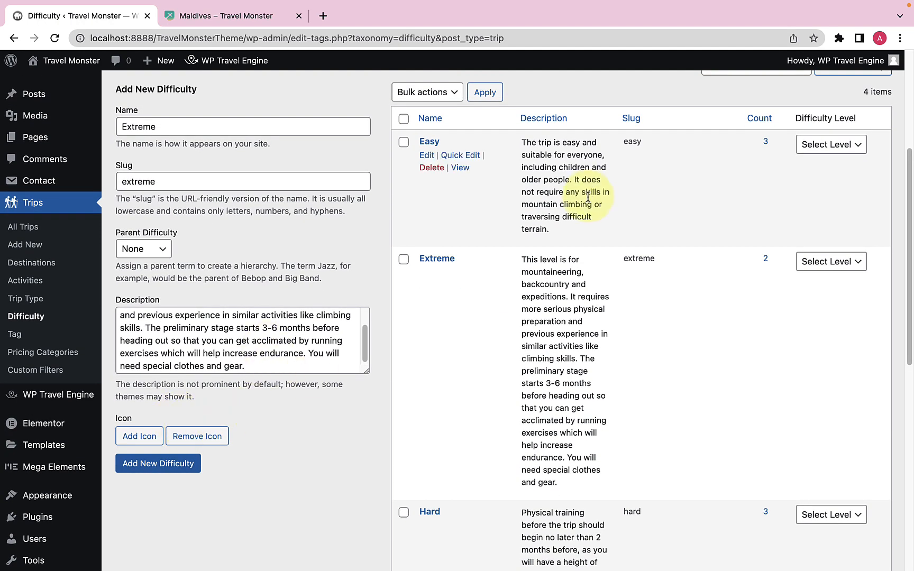
- Review the difficulty levels list, and open the trip "7 Days tour to Explore the Beauty of Philippines" for editing from the list of all trips
scroll(588, 198, "down", 15)
scroll(590, 244, "up", 12)
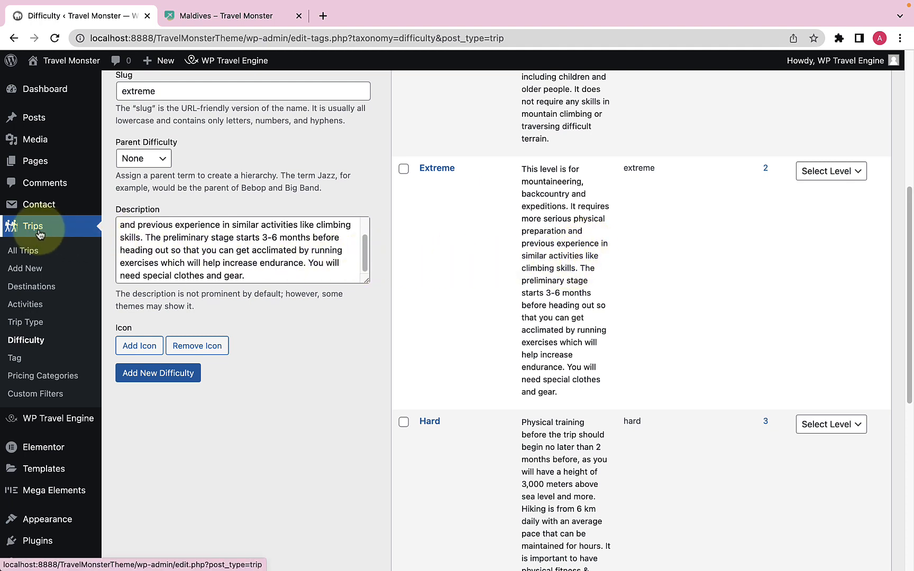
left_click(37, 258)
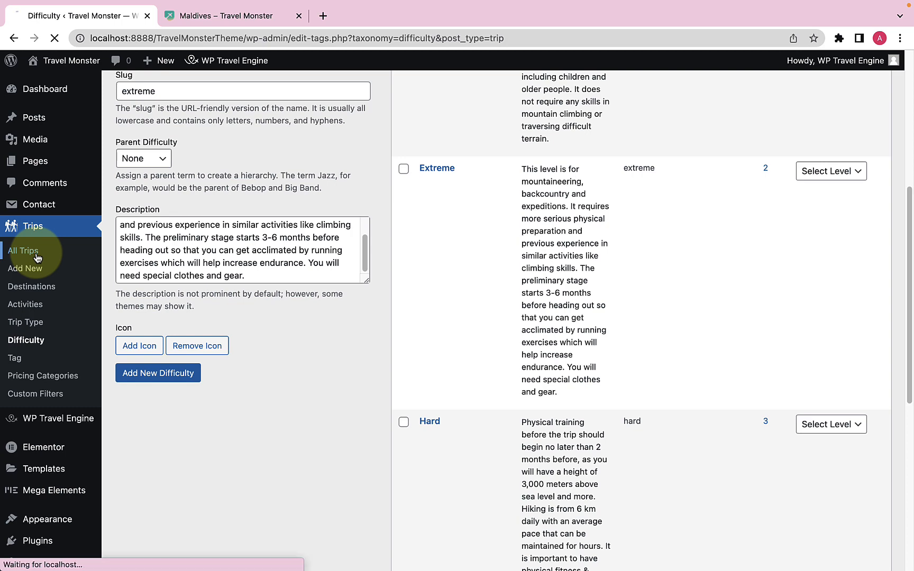
scroll(176, 302, "down", 1)
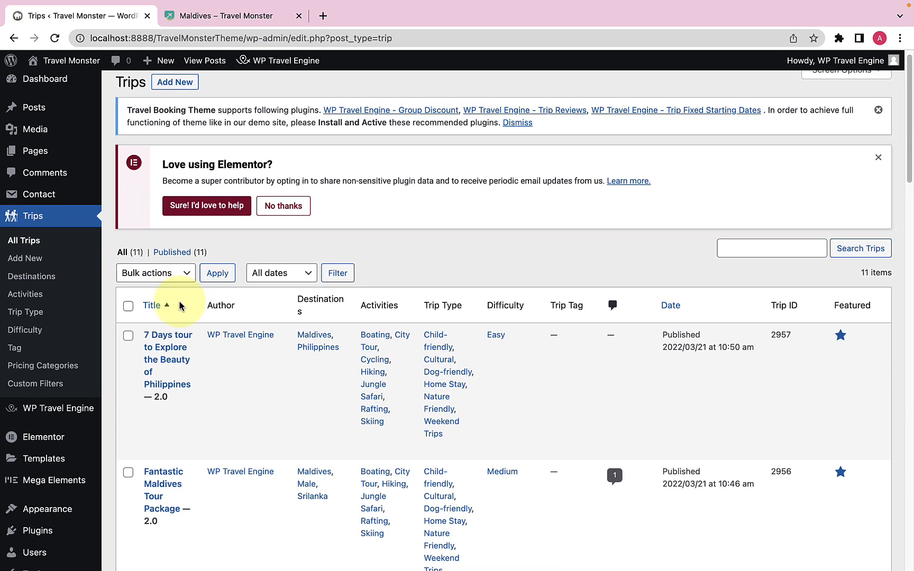
scroll(182, 306, "down", 4)
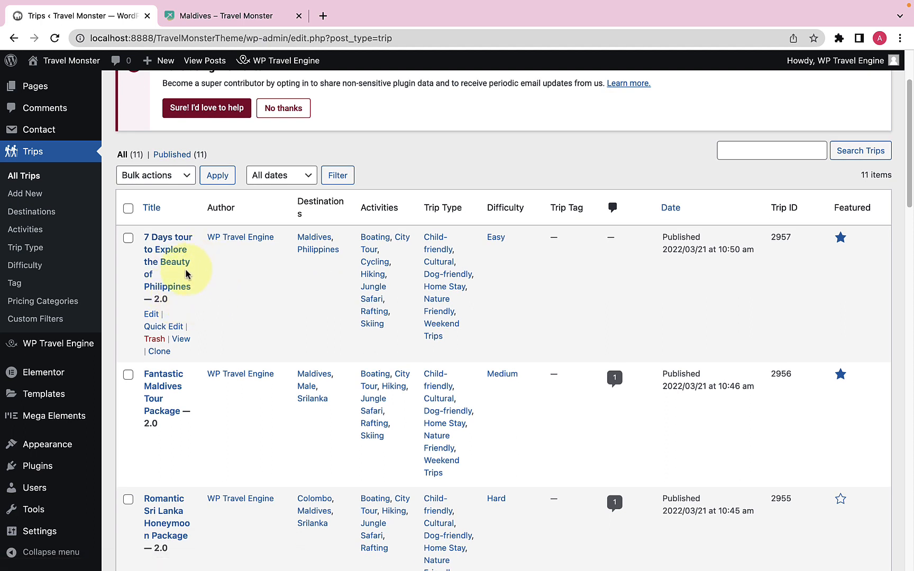
left_click(152, 314)
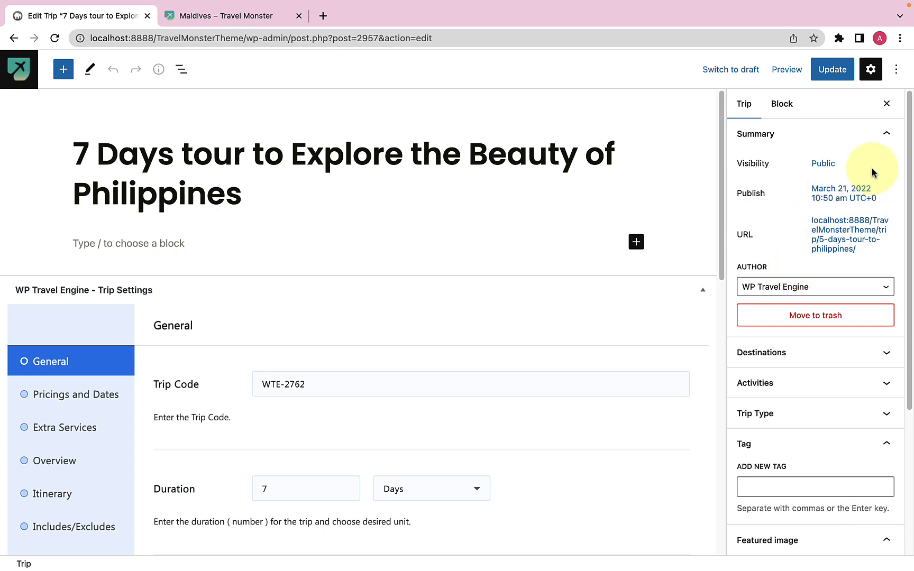
- Set the Philippines trip's difficulty to Easy and update the trip
left_click(871, 69)
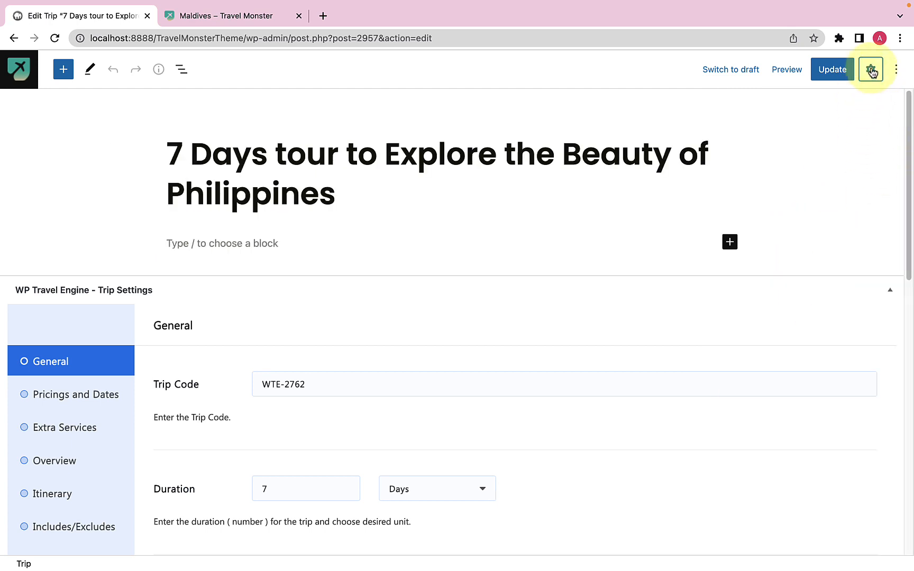
left_click(871, 69)
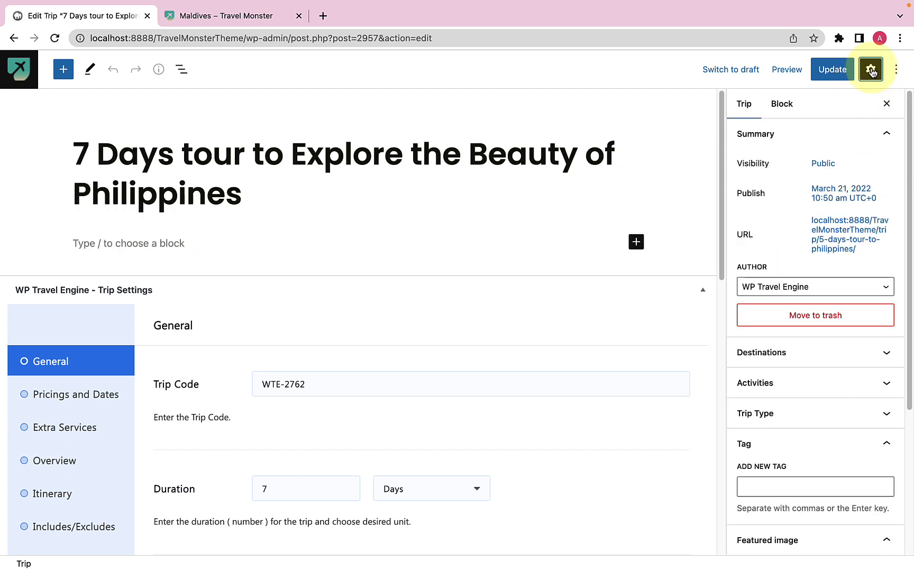
scroll(817, 390, "down", 2)
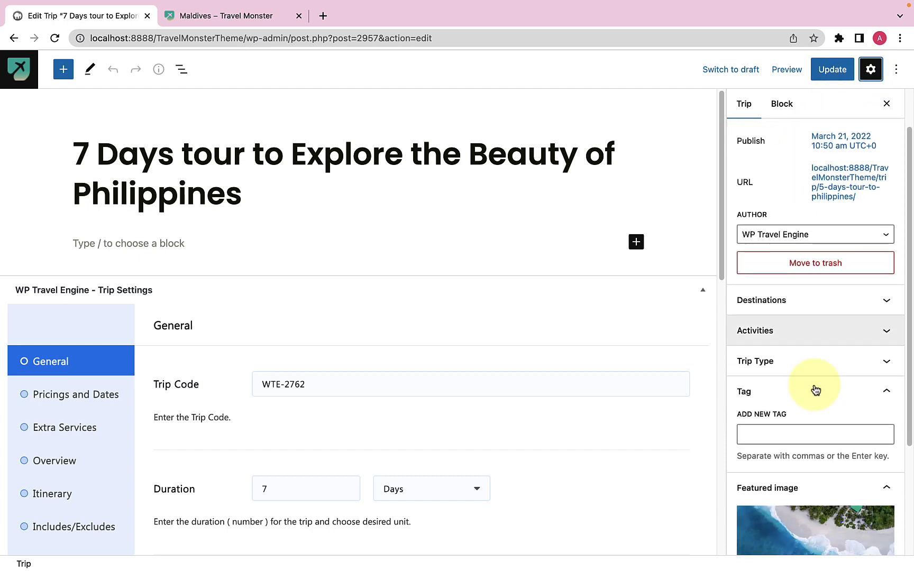
scroll(816, 390, "down", 4)
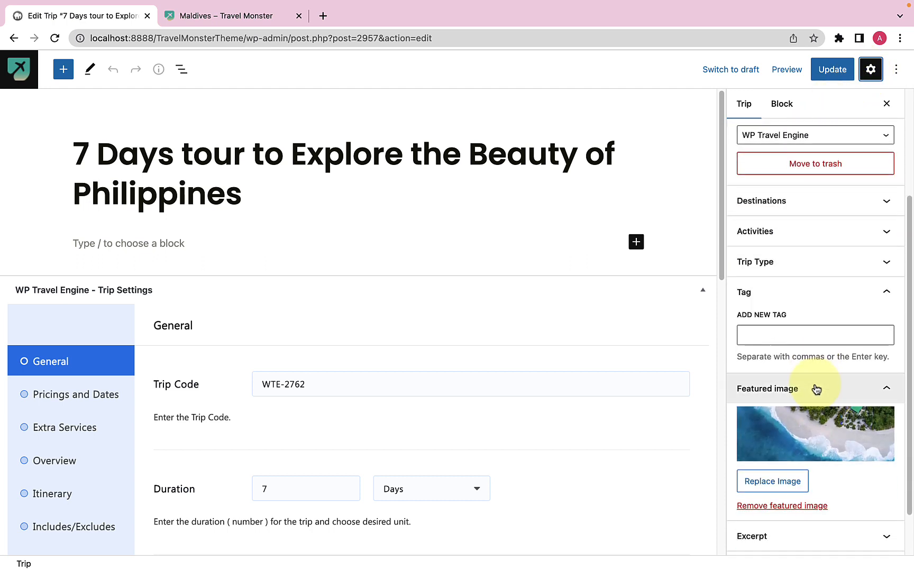
scroll(816, 476, "down", 2)
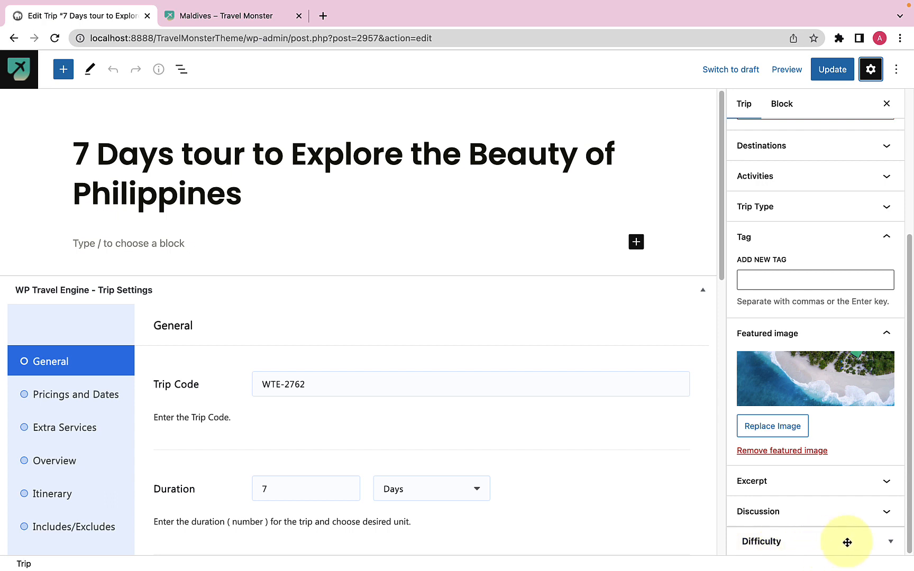
left_click(894, 546)
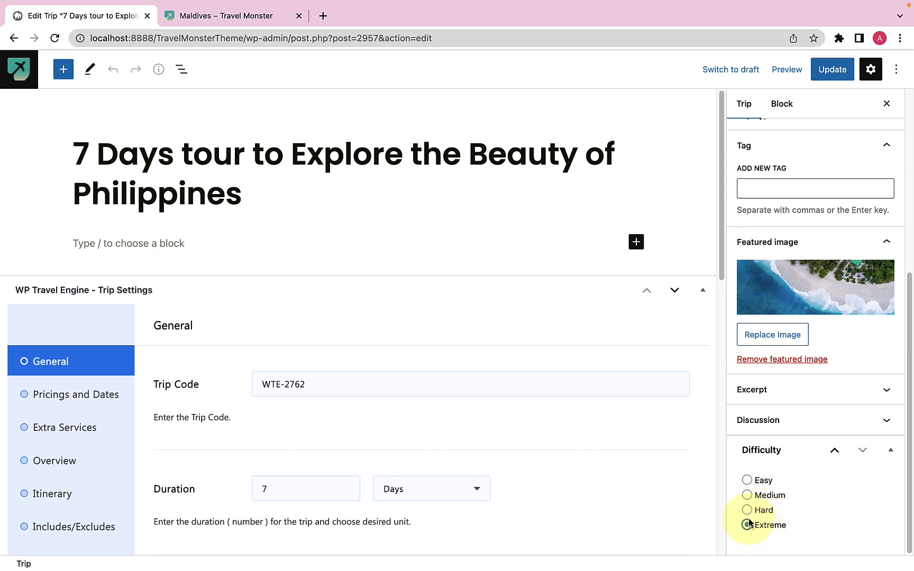
left_click(747, 496)
left_click(747, 480)
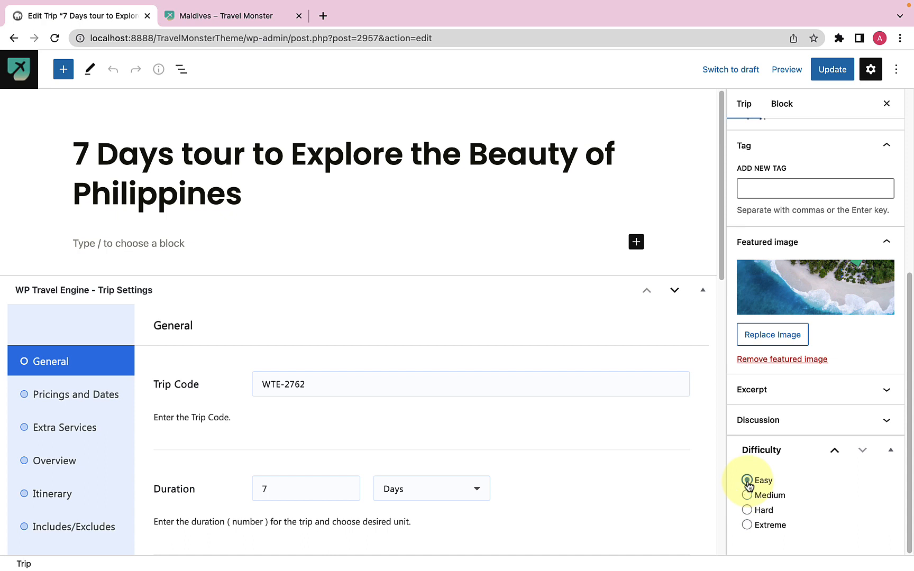
left_click(818, 78)
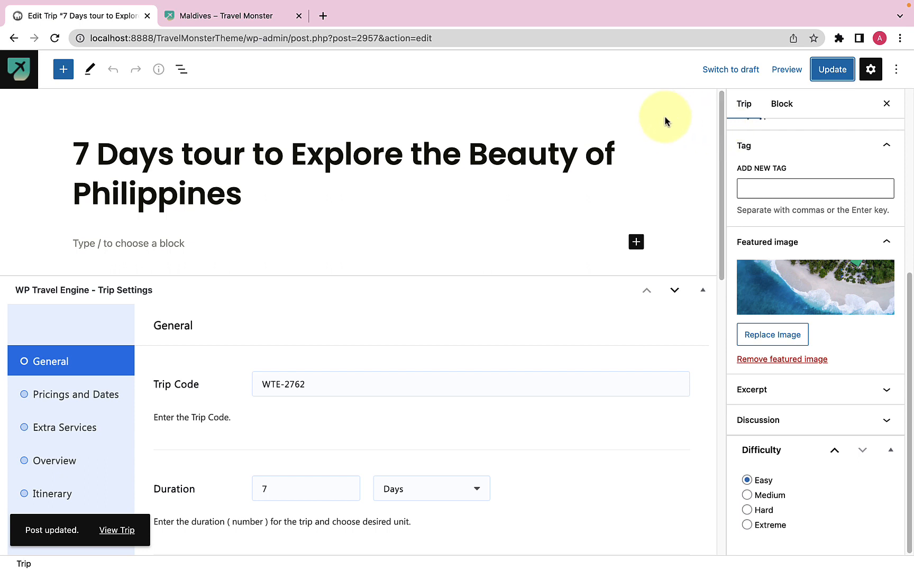
- Return to WP Travel Engine's display settings for Trip Card/Listing and find the Show Difficulty option
left_click(14, 38)
left_click(14, 39)
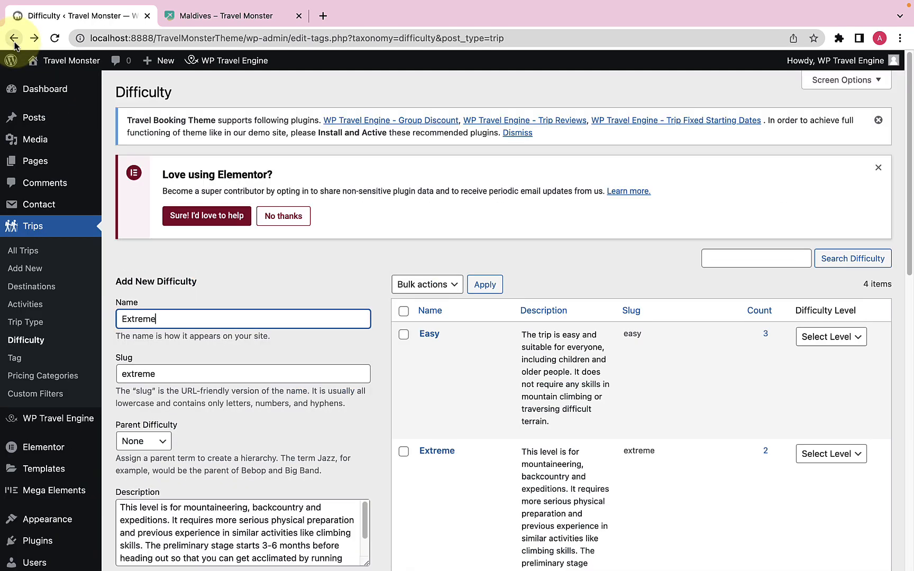
left_click(15, 40)
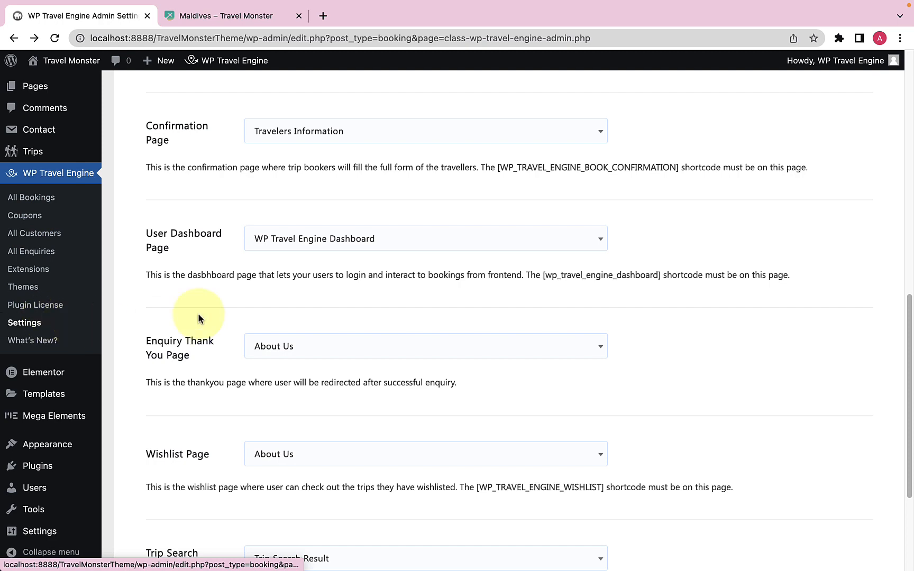
scroll(198, 316, "up", 3)
scroll(206, 317, "up", 8)
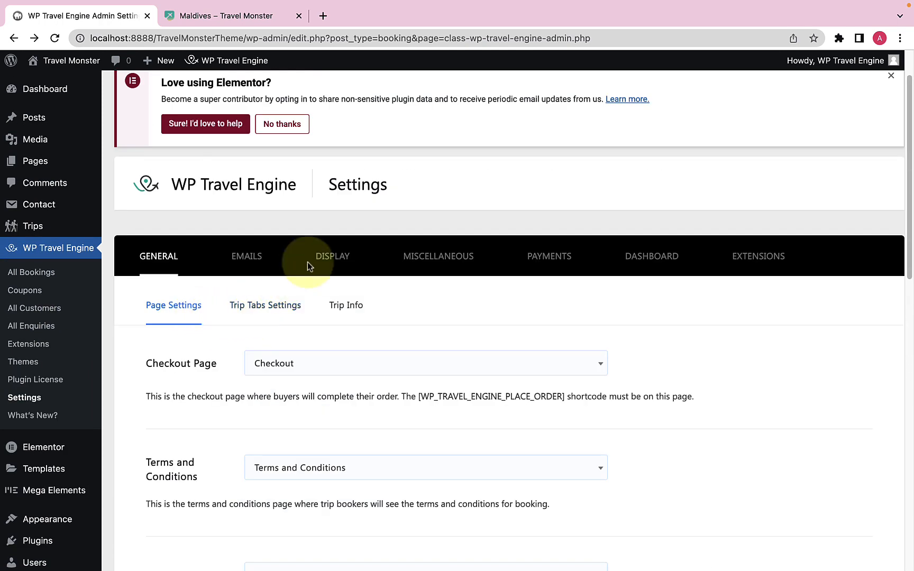
left_click(310, 262)
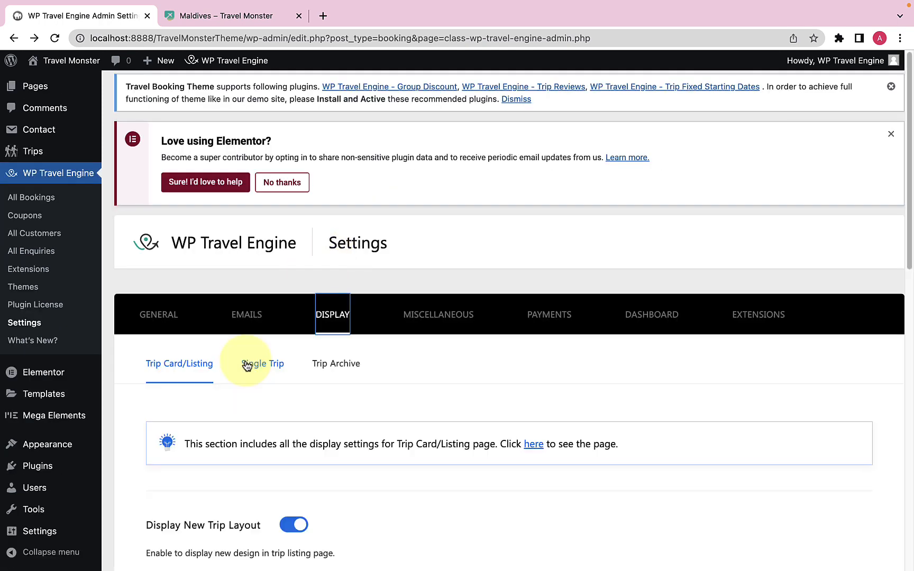
scroll(242, 367, "down", 1)
scroll(242, 367, "down", 3)
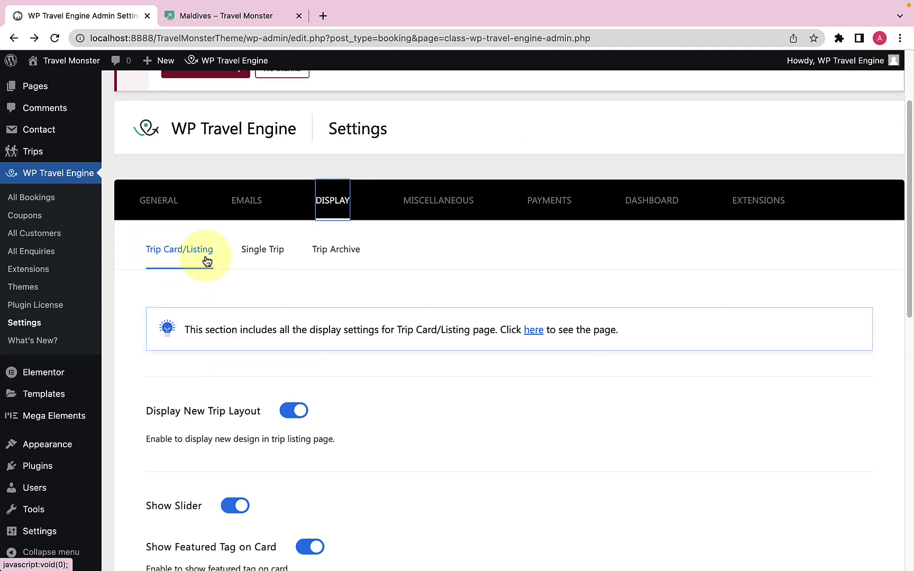
scroll(234, 348, "down", 8)
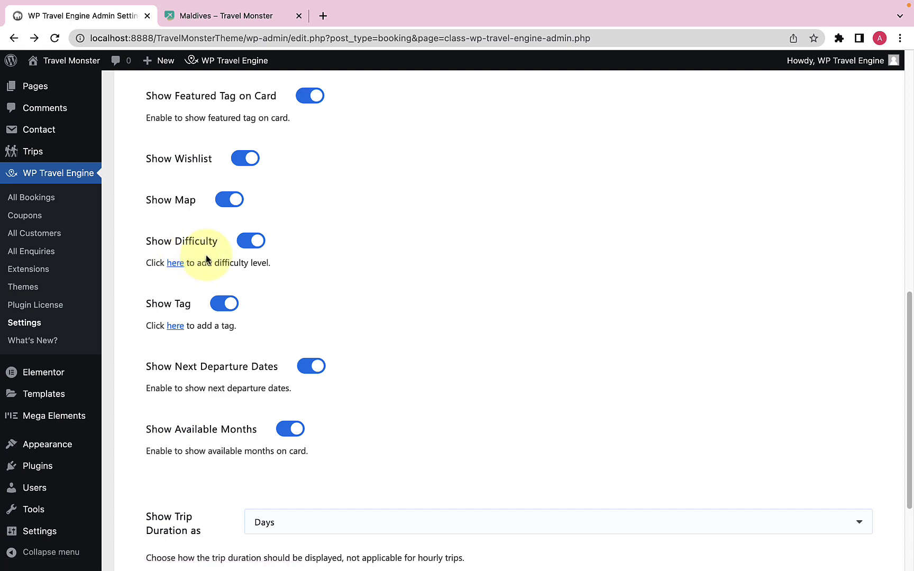
- Check the difficulty levels on the Maldives page's trip cards and view the Easy level's description on the Philippines card
left_click(248, 20)
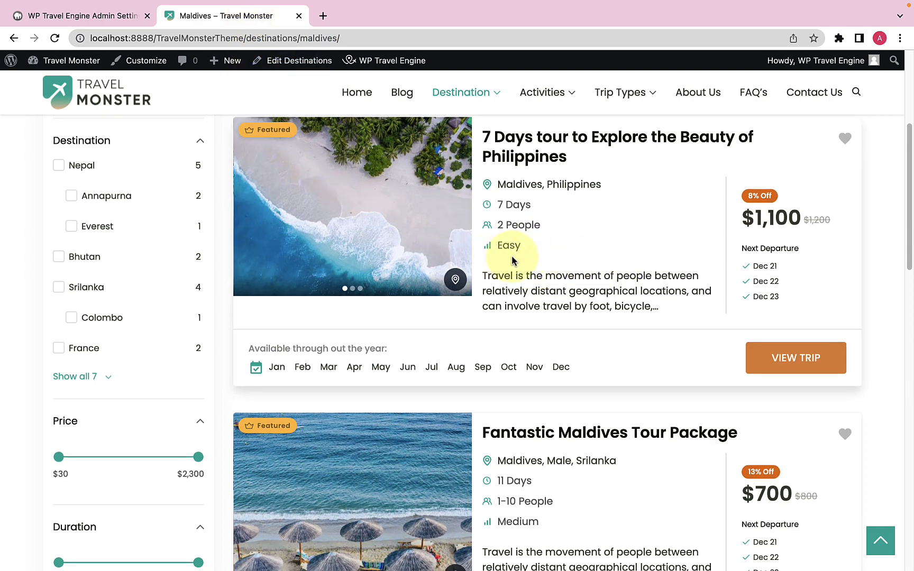
scroll(511, 267, "down", 5)
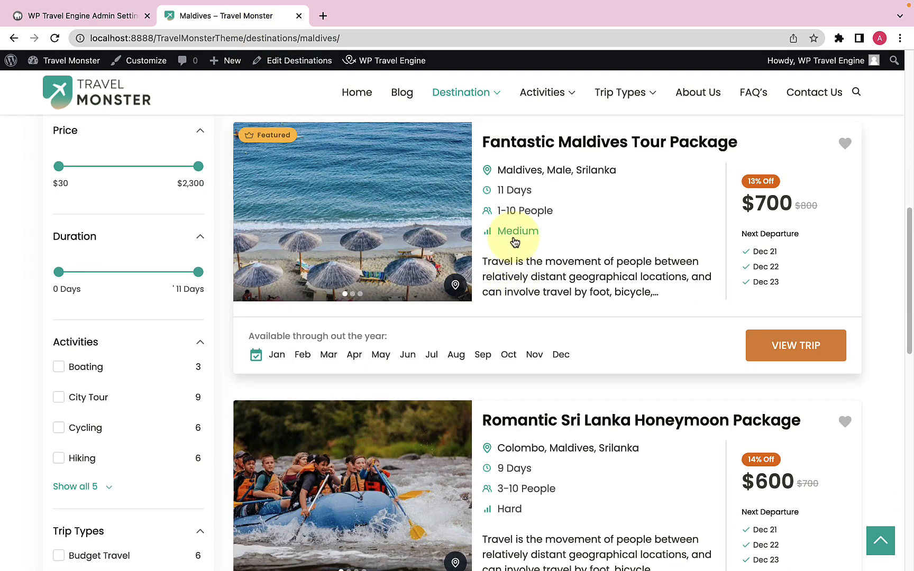
scroll(517, 262, "down", 6)
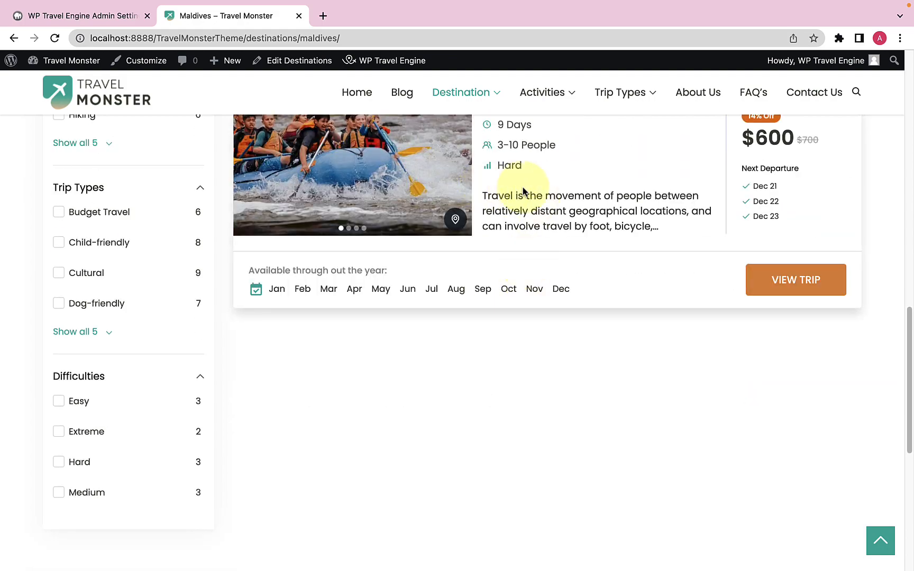
scroll(525, 190, "up", 6)
scroll(524, 194, "up", 5)
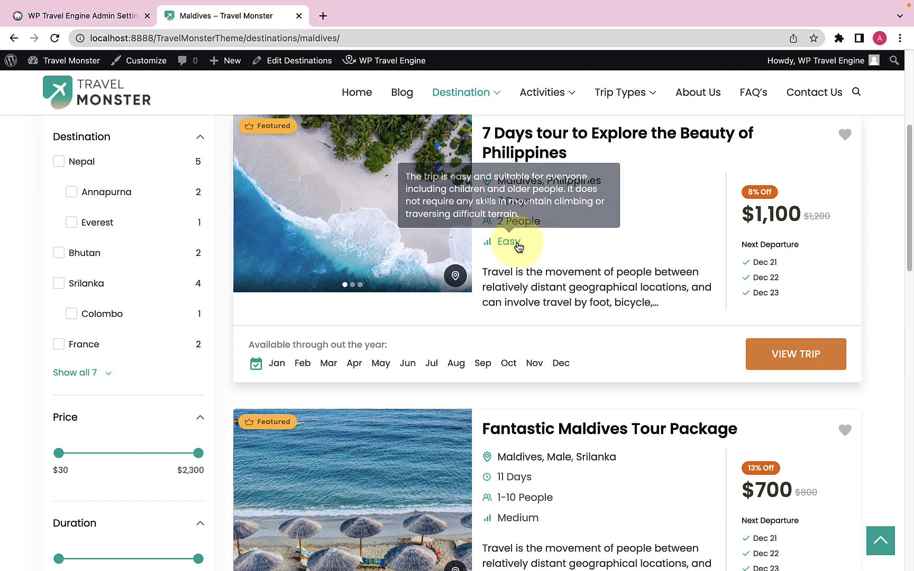
- Turn off Show Difficulty in the trip card settings and save
left_click(110, 24)
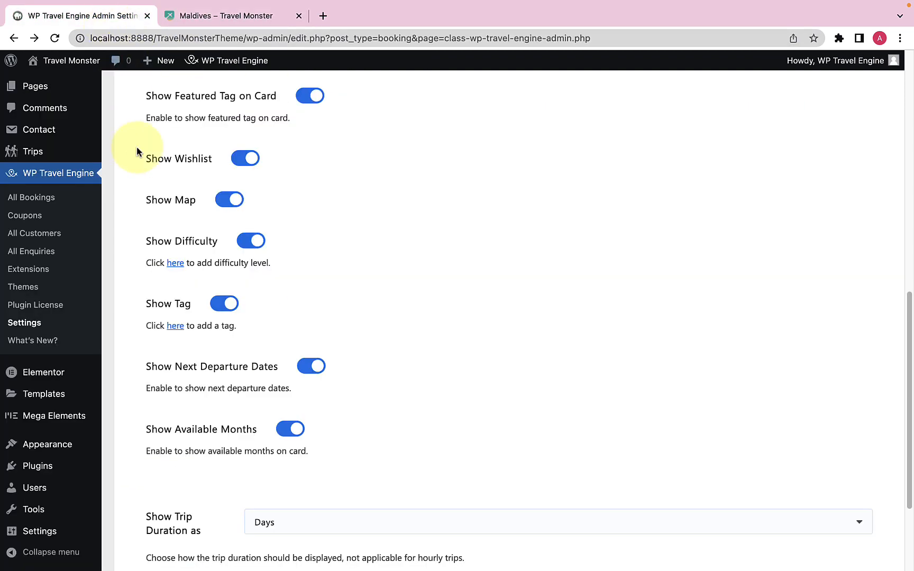
left_click(239, 244)
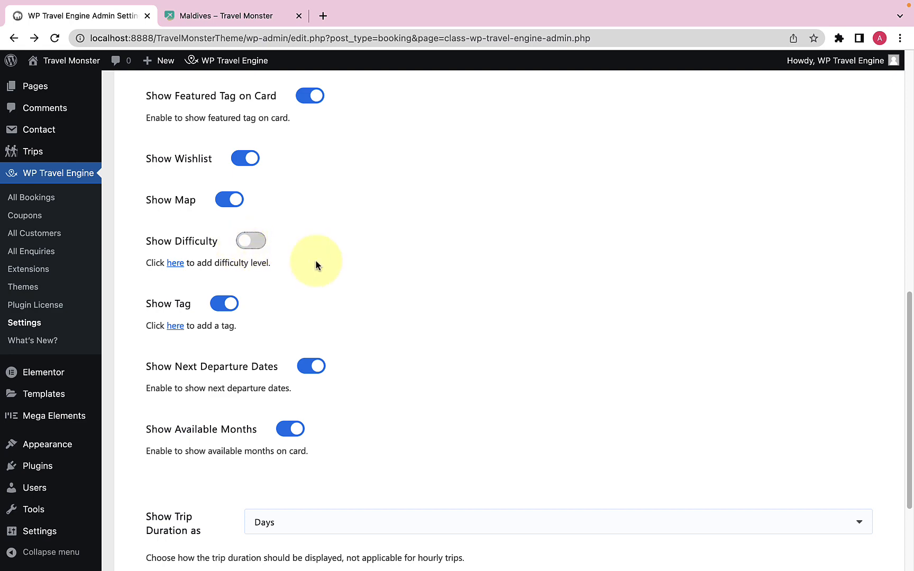
scroll(836, 421, "down", 3)
left_click(819, 506)
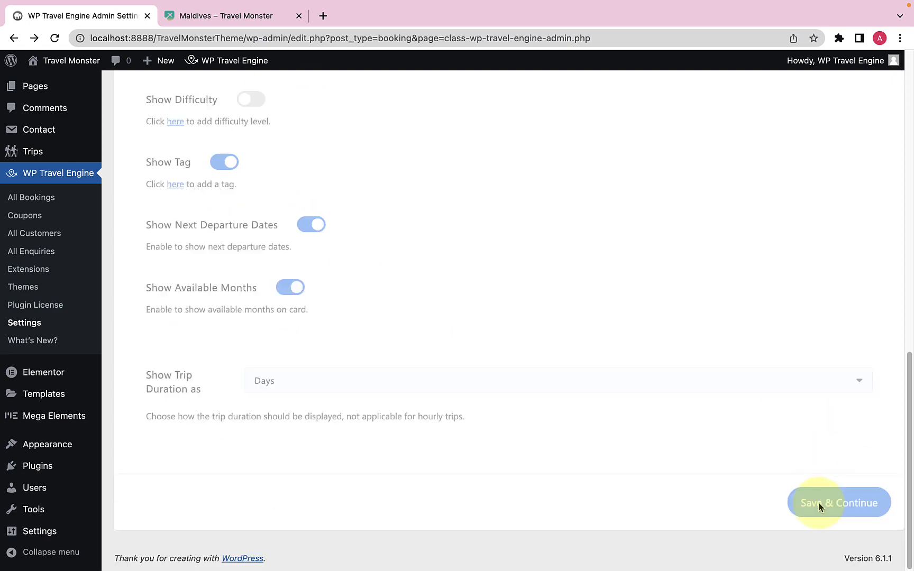
- Reload the Maldives page and check its trip cards with the difficulty display turned off
left_click(261, 21)
left_click(55, 38)
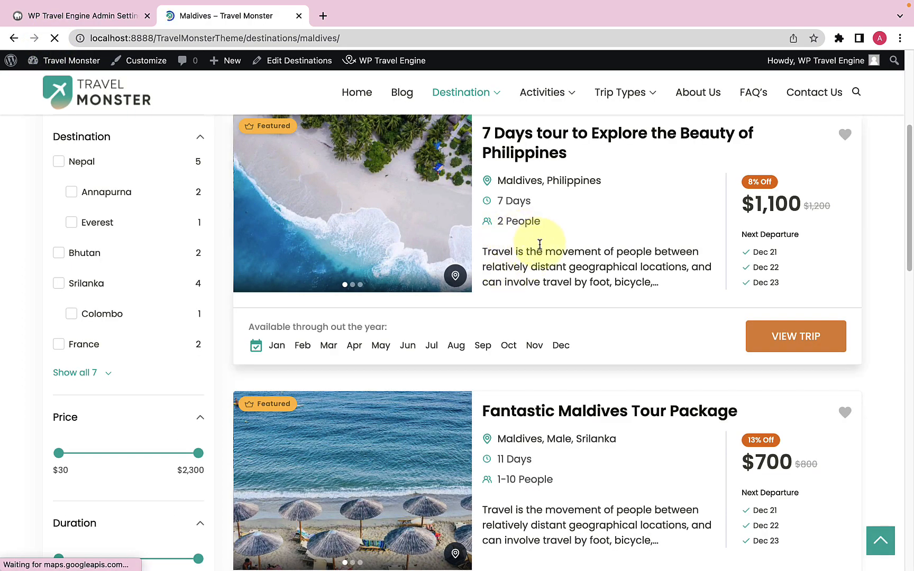
scroll(534, 317, "down", 5)
scroll(525, 333, "down", 4)
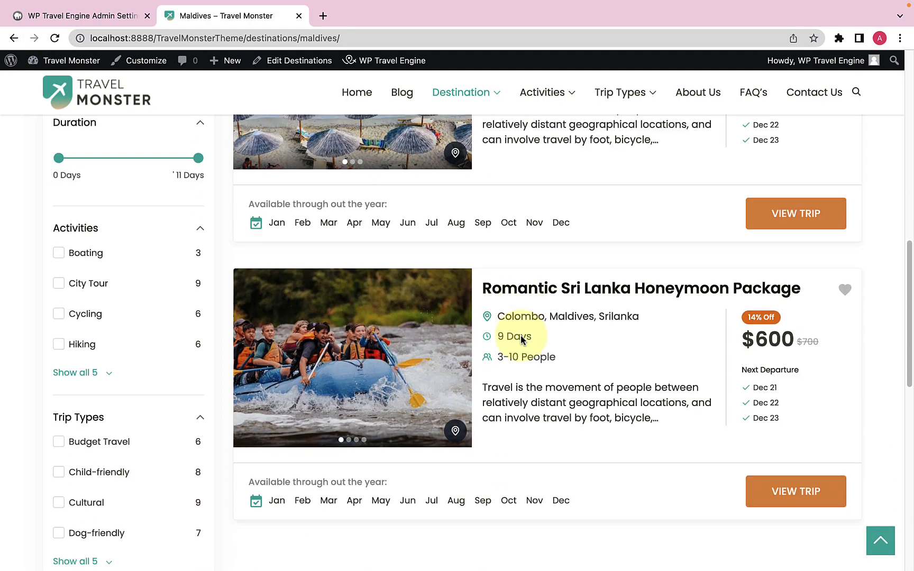
- Turn Show Difficulty back on in the trip card settings and save
left_click(43, 15)
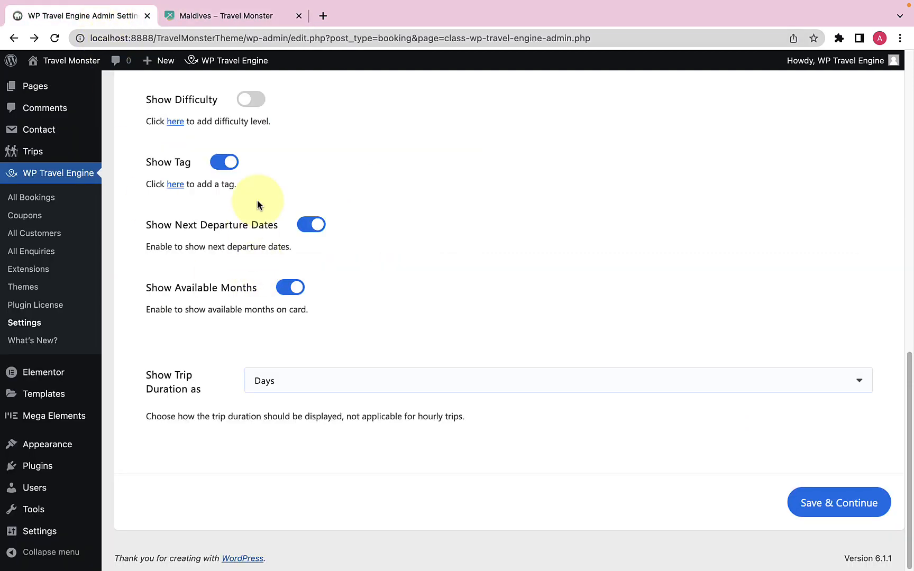
scroll(266, 178, "up", 1)
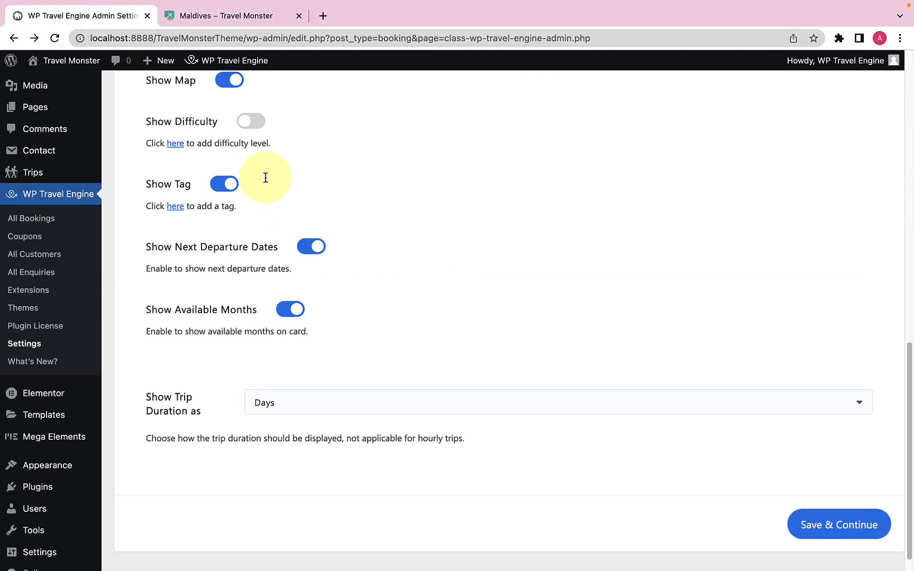
left_click(259, 125)
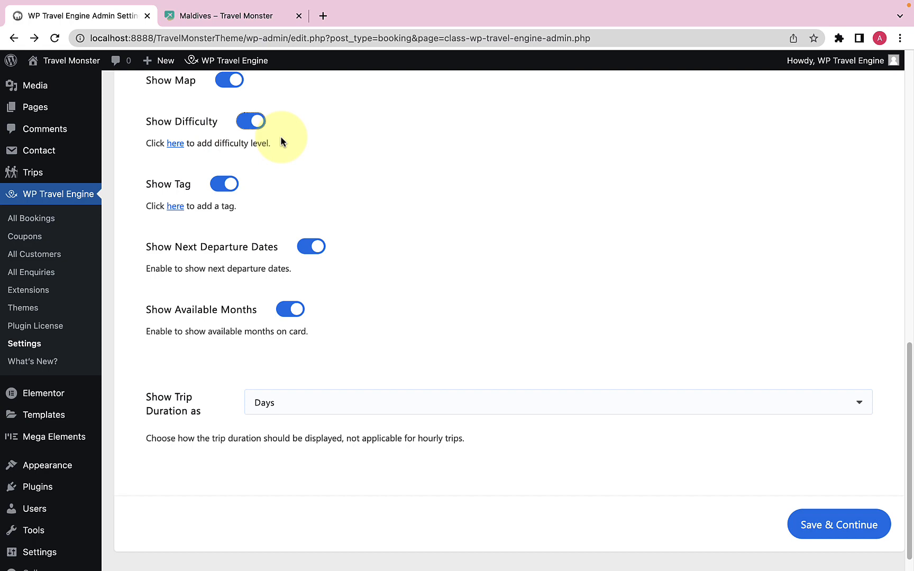
left_click(824, 517)
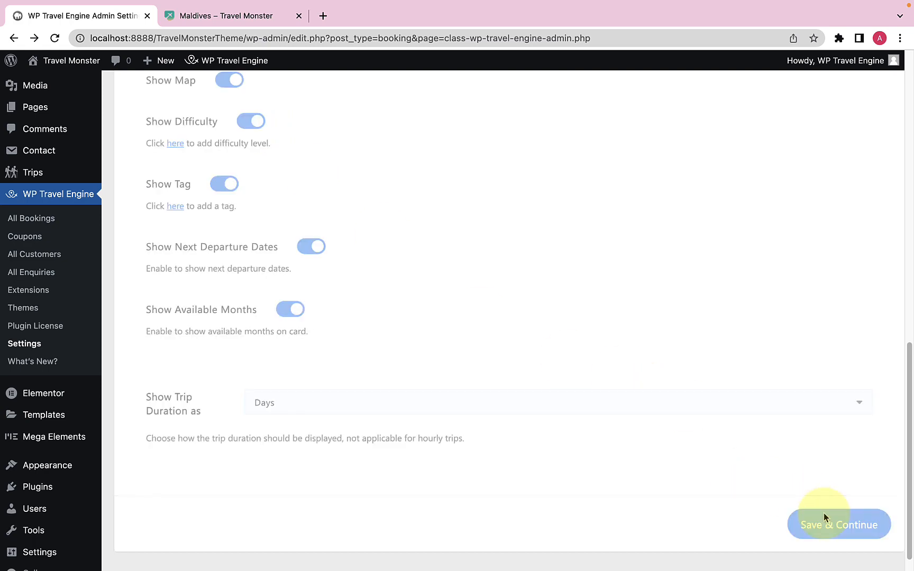
- Reload the Maldives page and view the difficulty descriptions on the Romantic Sri Lanka and Fantastic Maldives cards
left_click(273, 24)
left_click(55, 38)
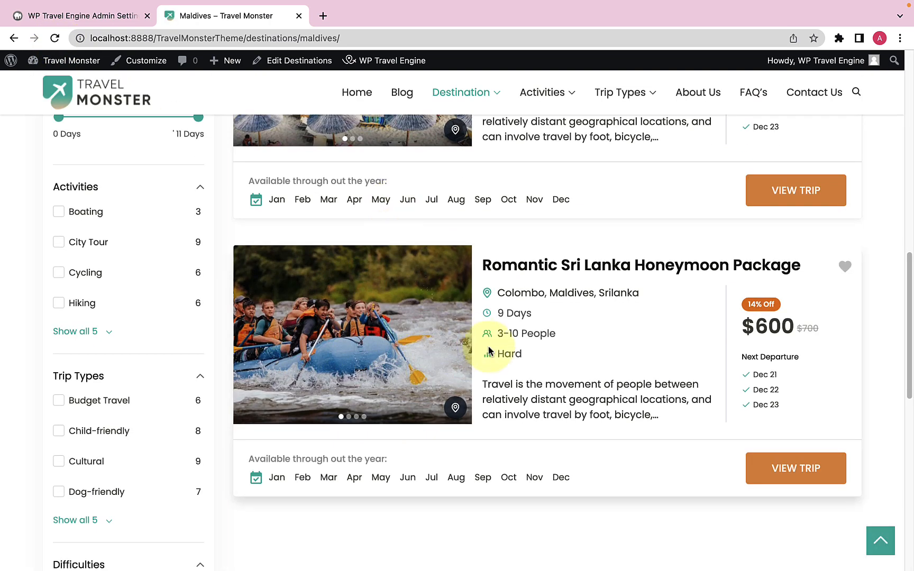
mouse_move(500, 353)
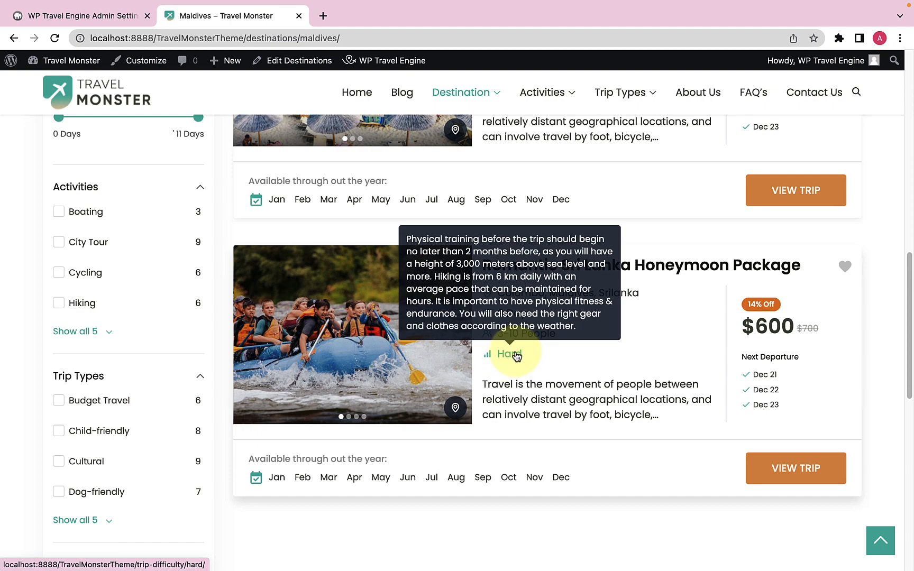
scroll(517, 354, "up", 4)
mouse_move(522, 278)
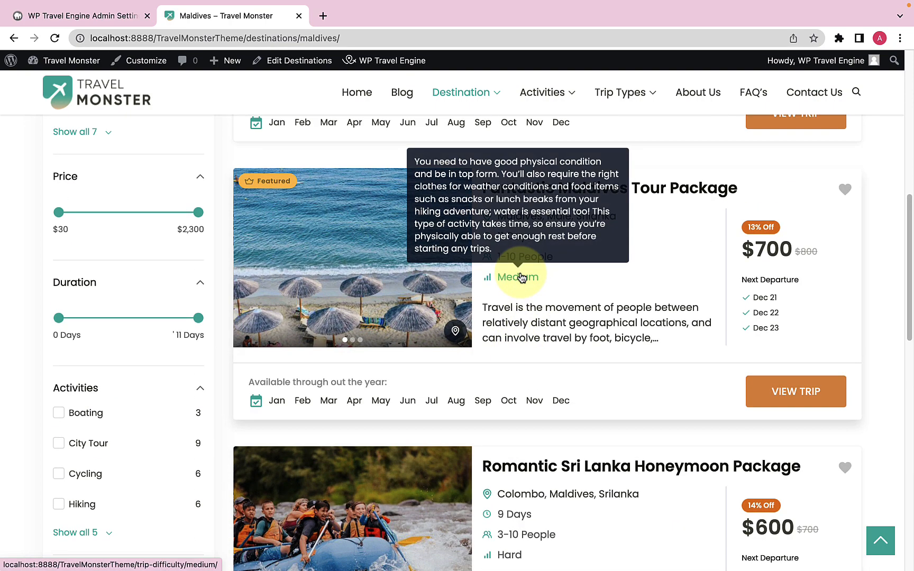
- View the difficulty description on the 7 Days tour to Explore the Beauty of Philippines card
scroll(522, 279, "up", 4)
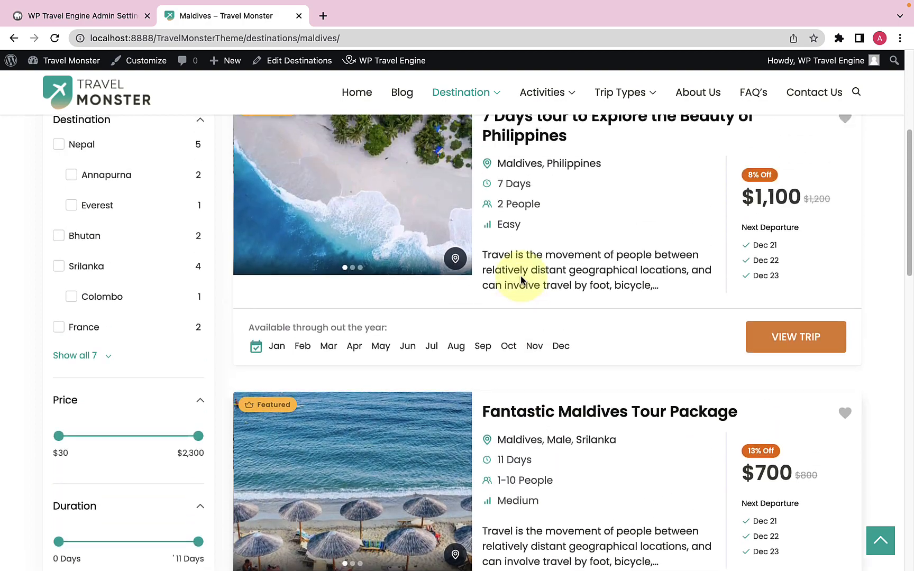
mouse_move(509, 231)
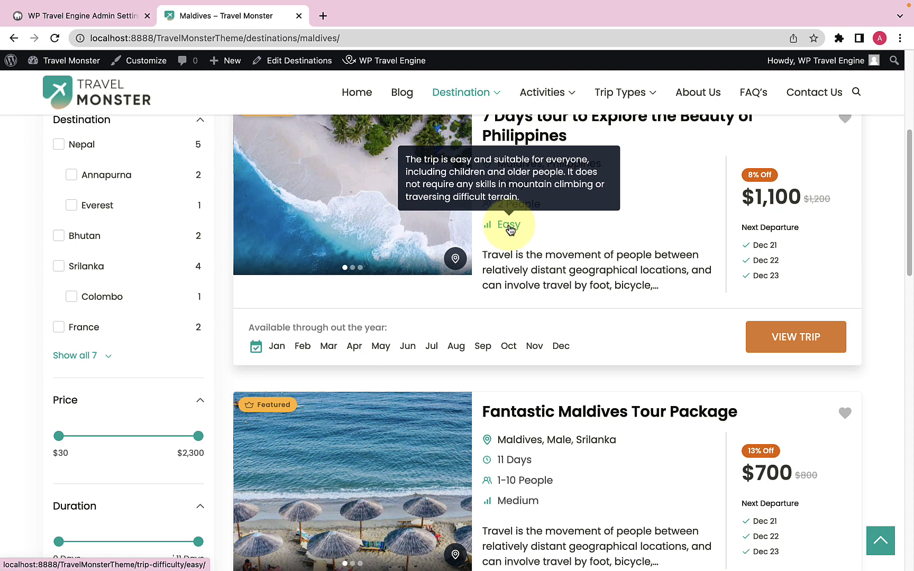
- Return to the admin site, open the trip Tag page, and look over the new-tag form and existing tags
left_click(122, 18)
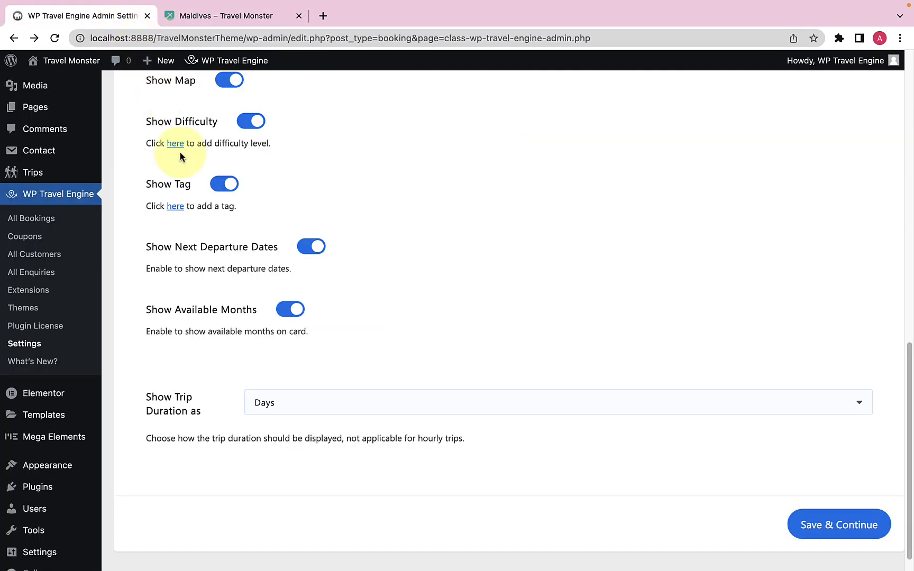
scroll(191, 180, "down", 1)
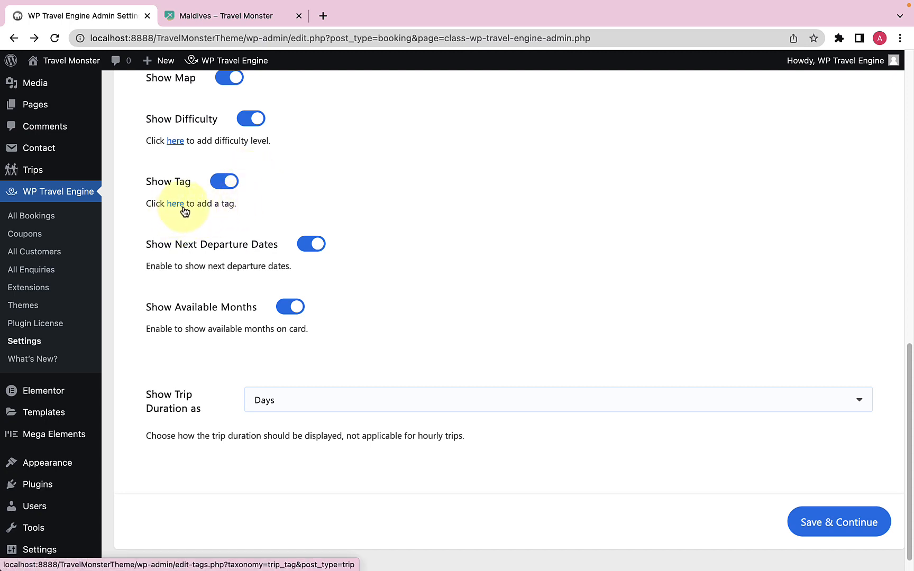
mouse_move(48, 174)
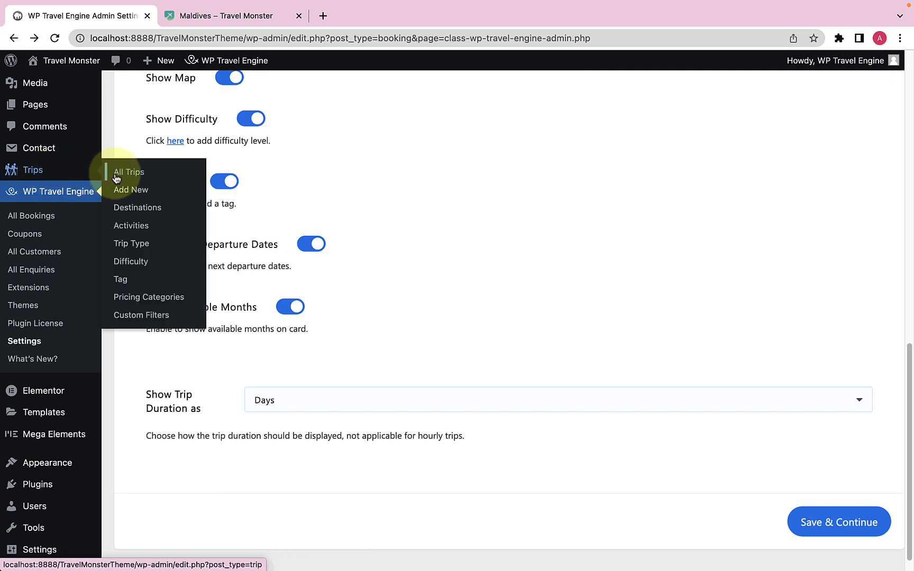
left_click(121, 280)
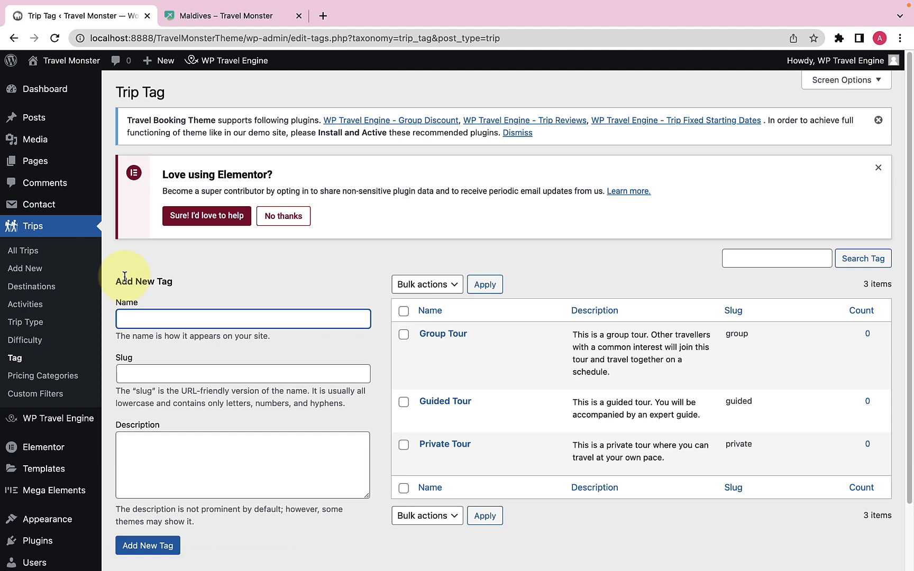
scroll(135, 315, "down", 2)
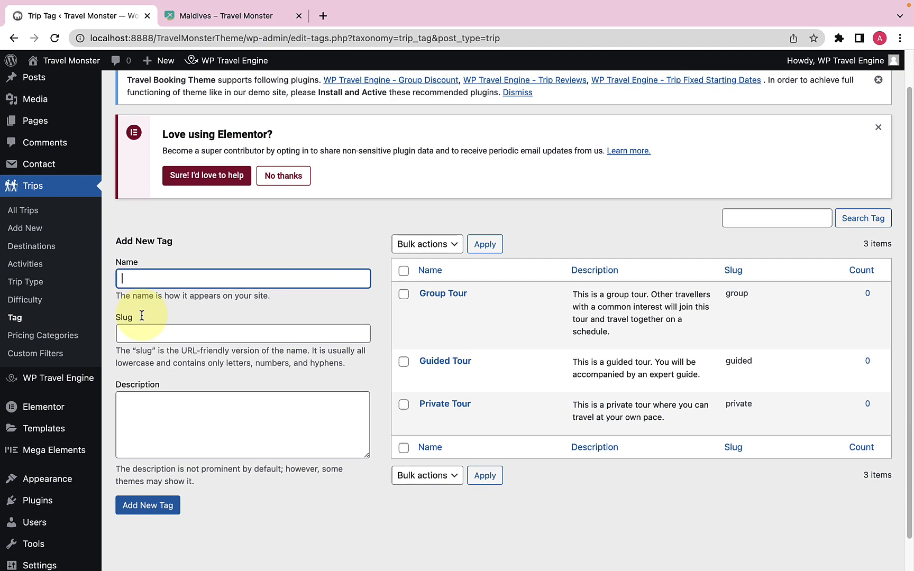
scroll(468, 330, "down", 1)
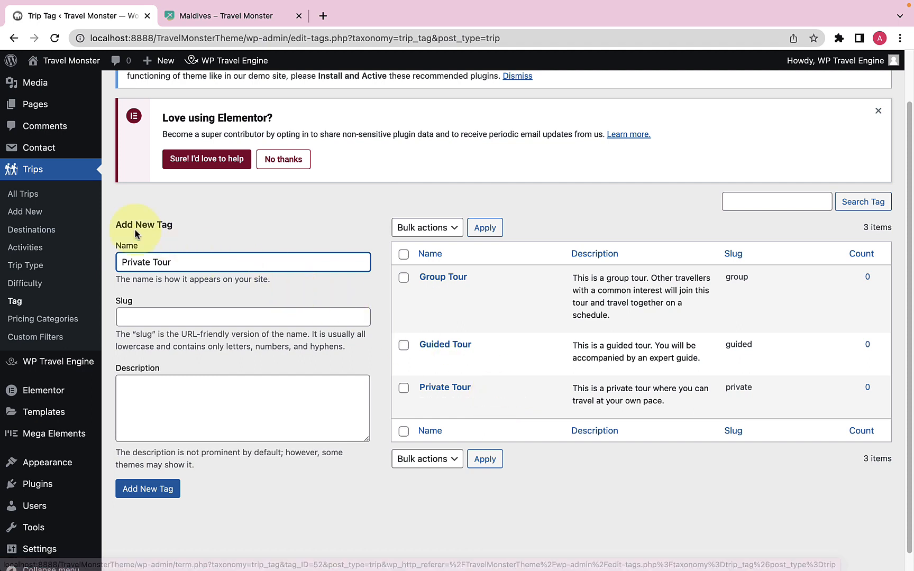
- Open the trip 7 Days tour to Explore the Beauty of Philippines for editing from the list of all trips
left_click(32, 196)
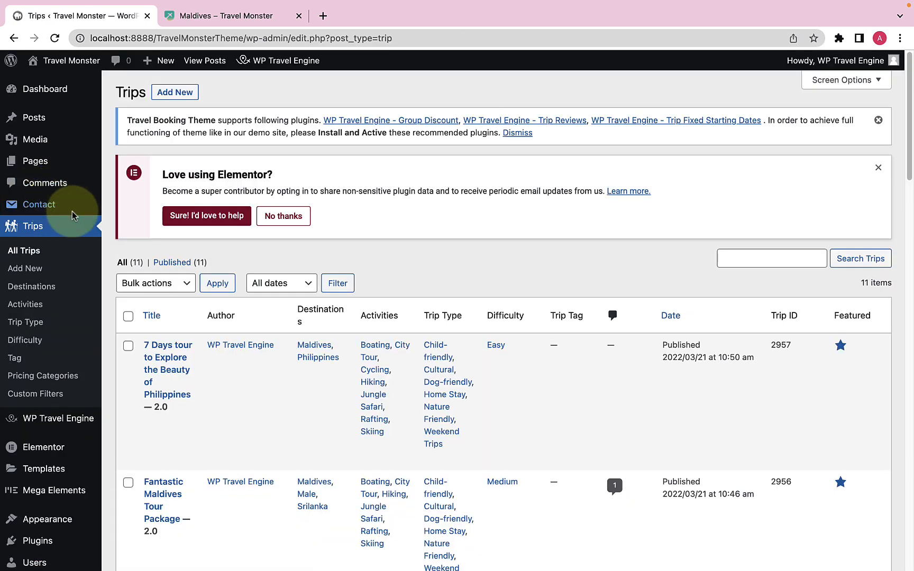
scroll(212, 258, "down", 5)
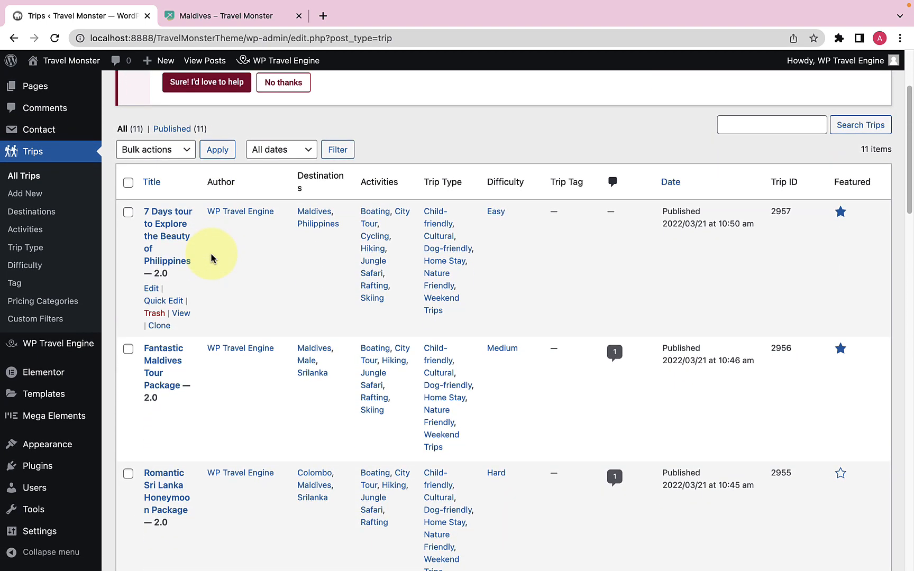
scroll(211, 257, "down", 1)
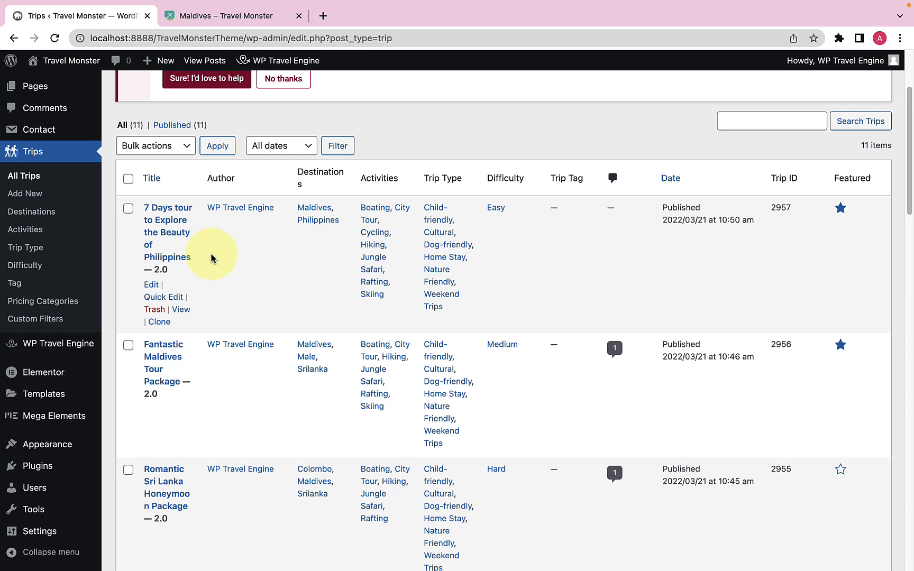
left_click(152, 284)
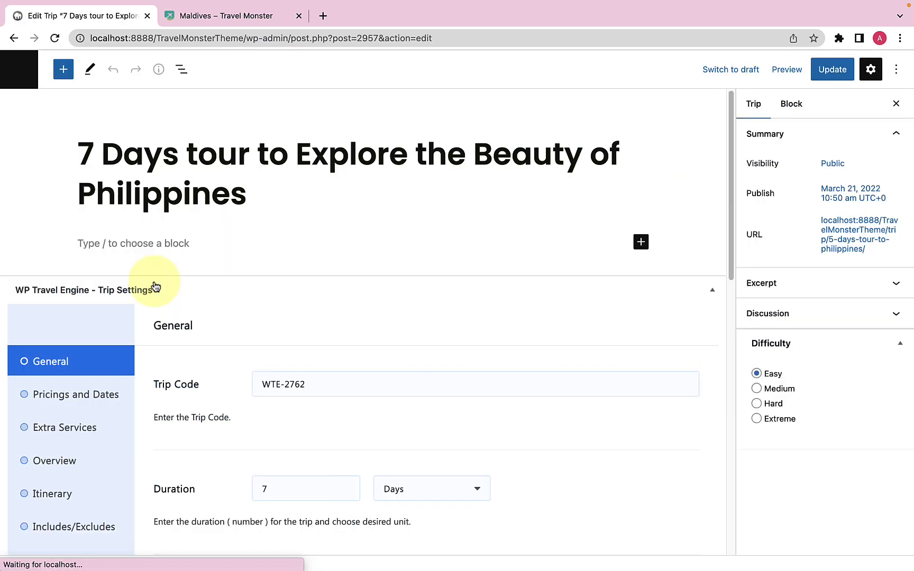
- Assign the existing Private Tour tag to the Philippines trip and update the trip
scroll(805, 332, "down", 3)
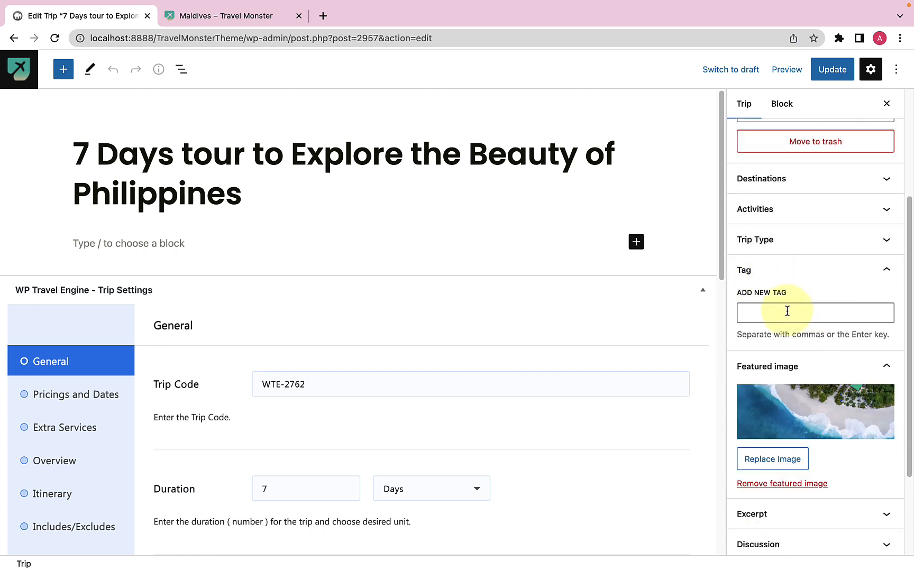
left_click(787, 313)
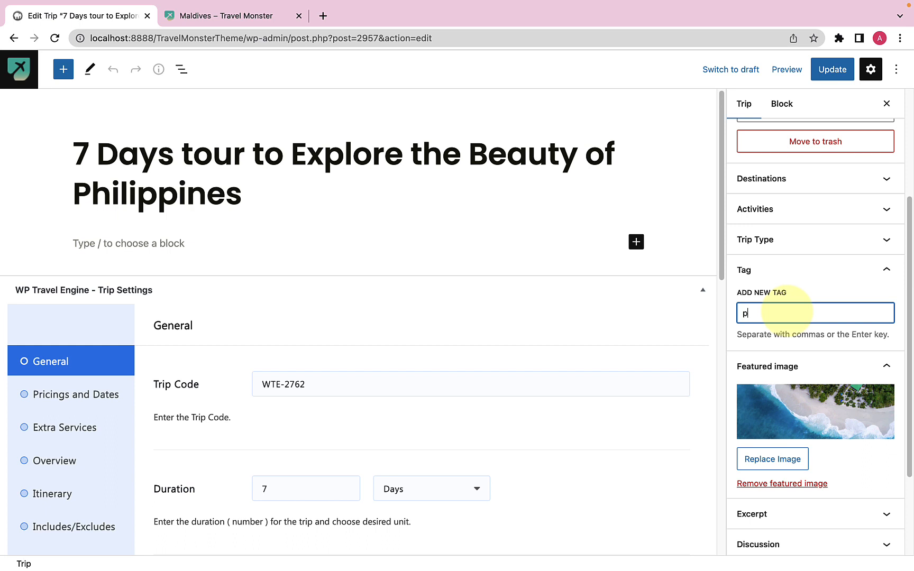
type("pri")
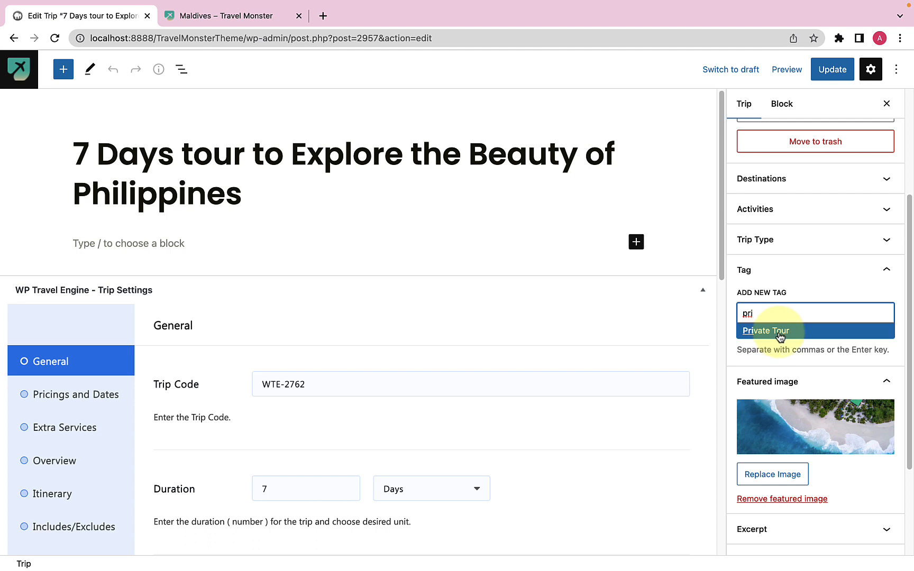
left_click(778, 332)
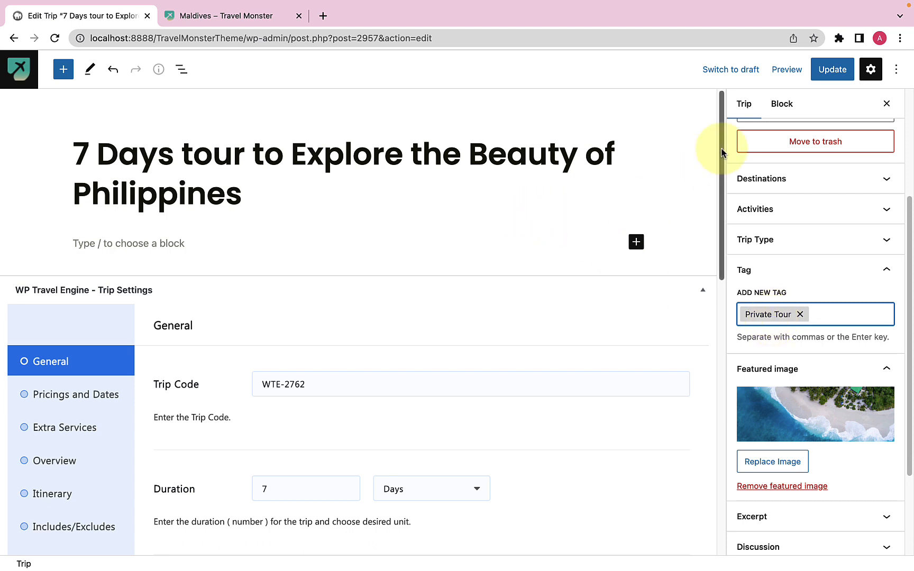
left_click(835, 73)
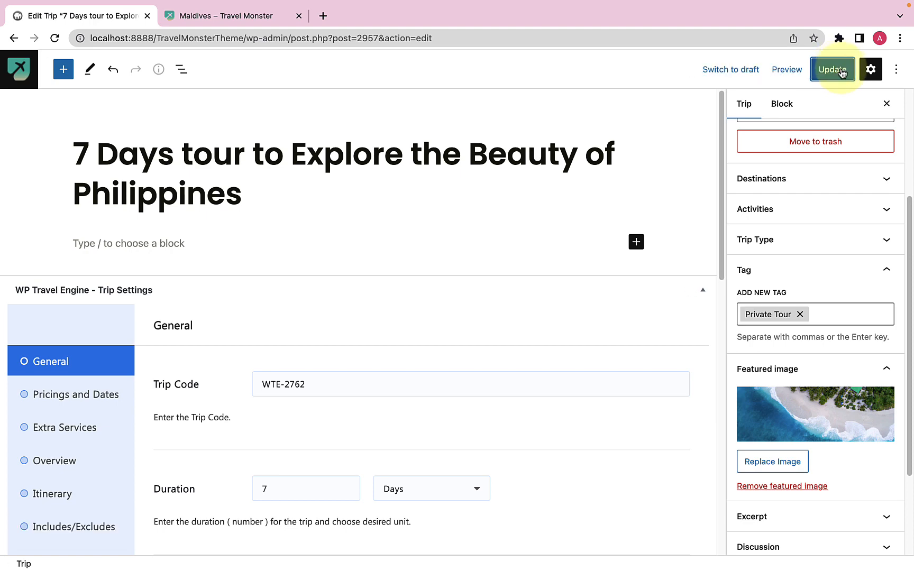
- Leave the trip editor and open WP Travel Engine's Trip Card/Listing display settings at the Show Tag option
left_click(13, 38)
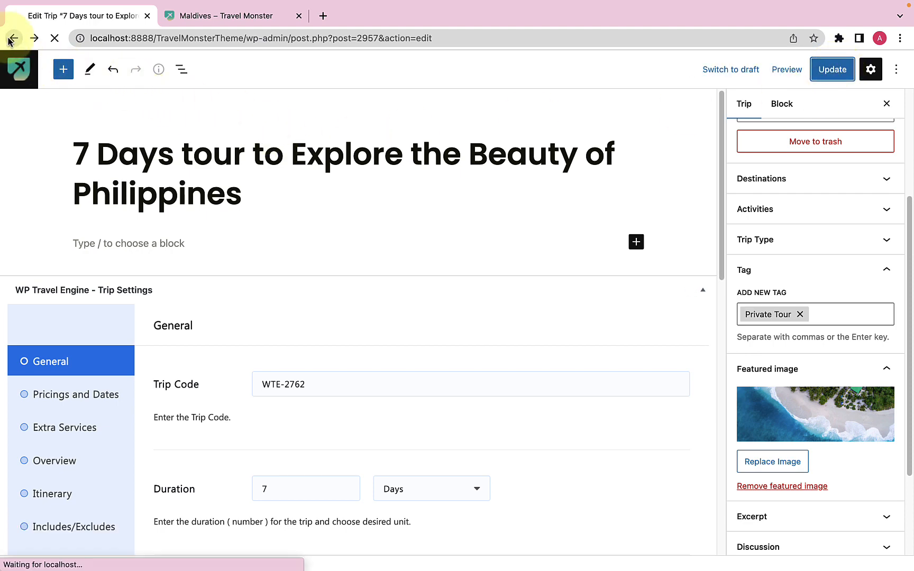
mouse_move(68, 342)
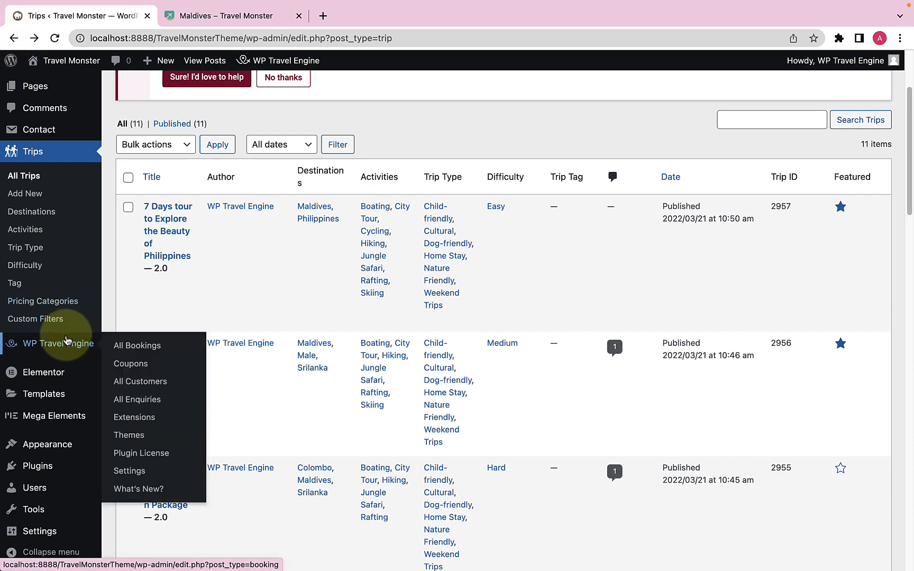
left_click(139, 476)
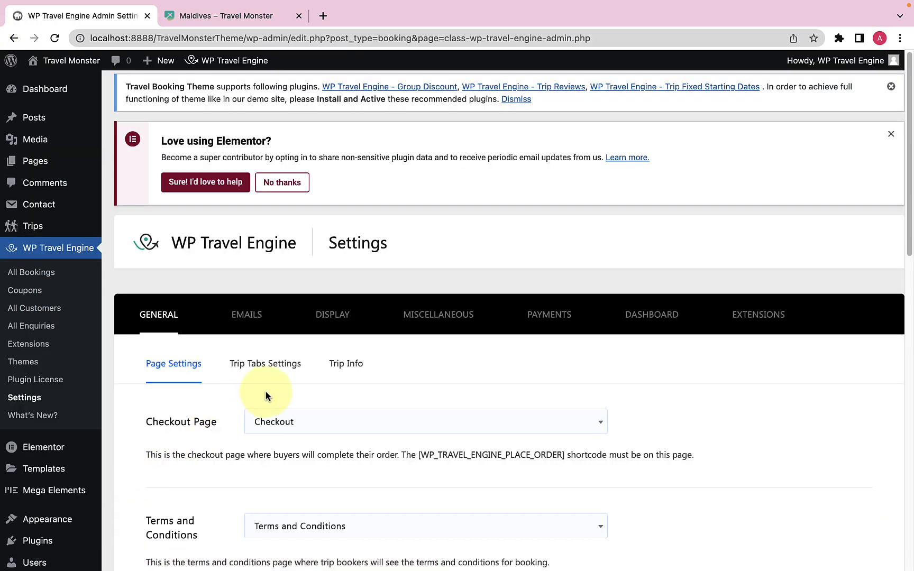
scroll(266, 394, "down", 2)
left_click(333, 211)
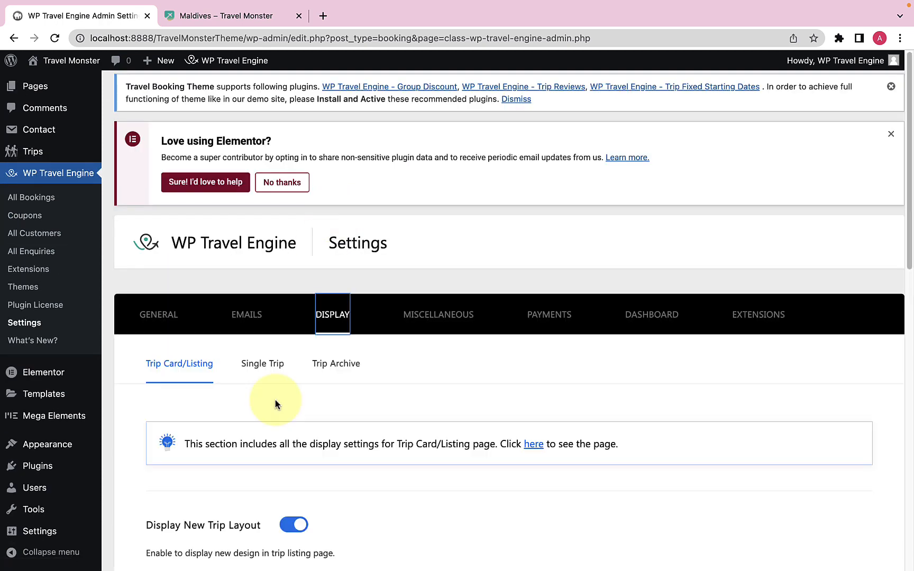
scroll(274, 399, "down", 3)
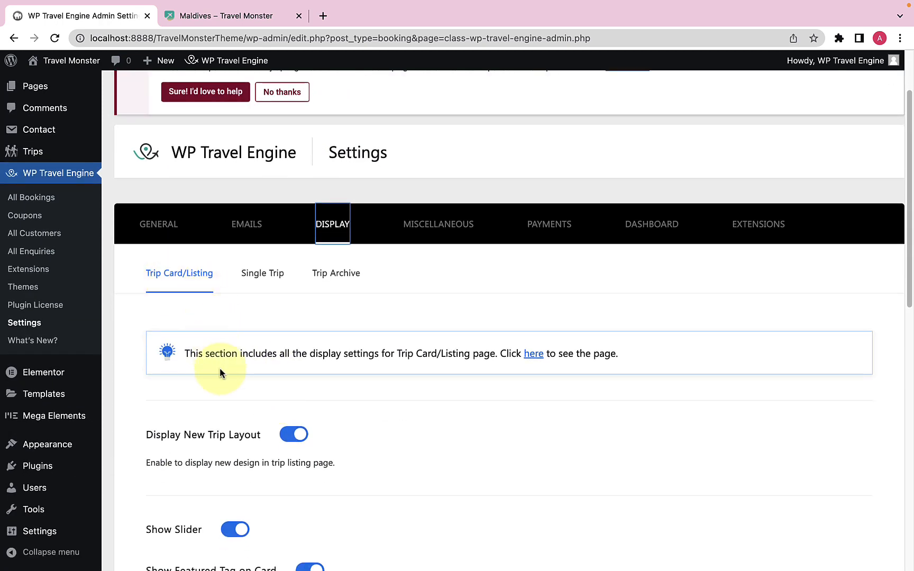
scroll(220, 370, "down", 10)
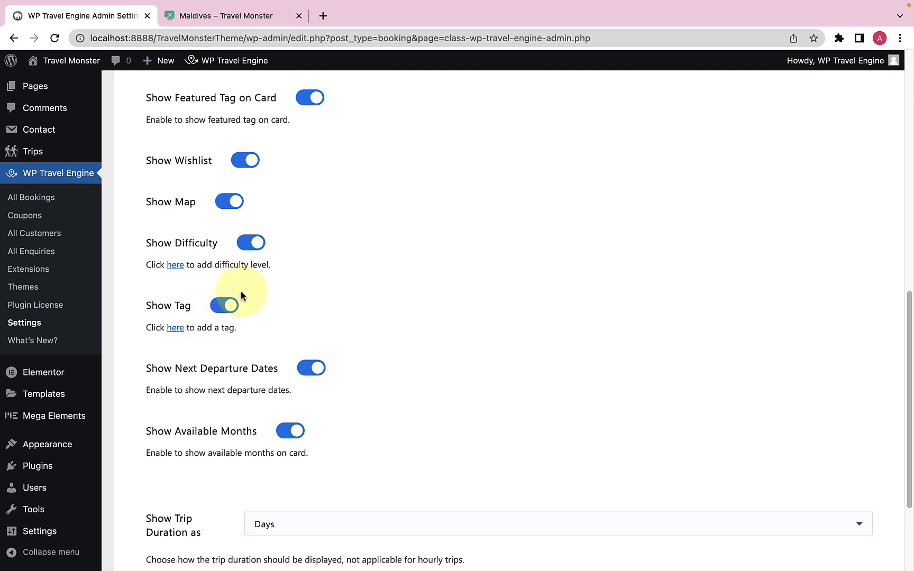
- Reload the Maldives page and check the tags on its trip cards, including the Guided Tour tag's description
left_click(254, 20)
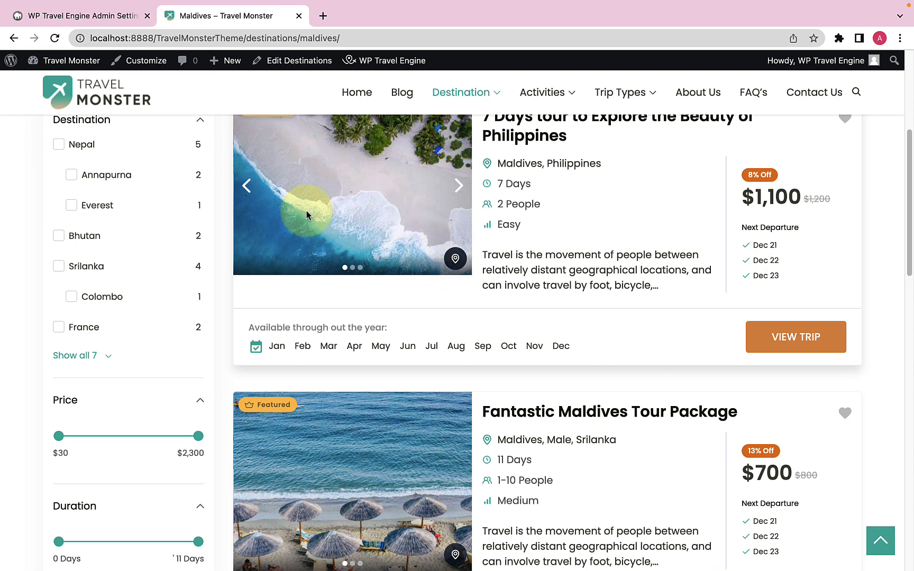
left_click(55, 40)
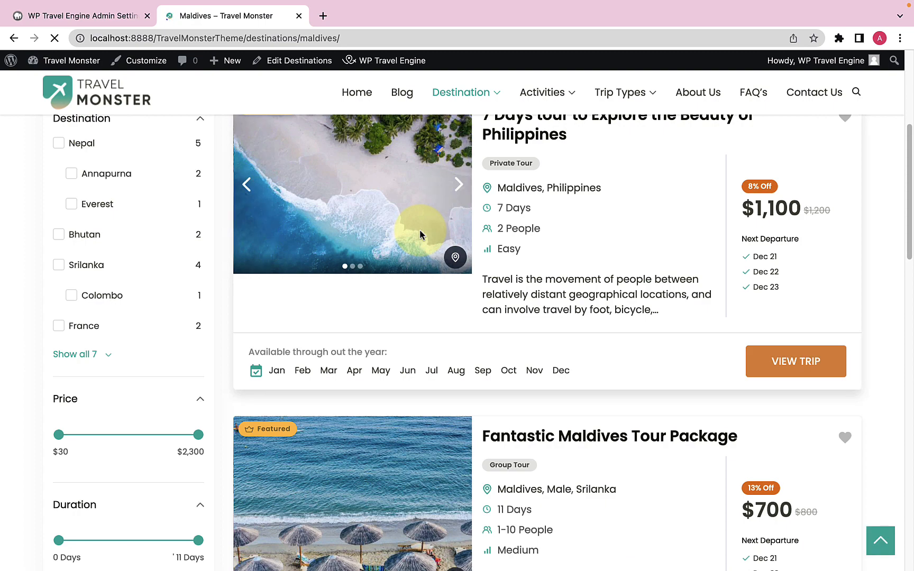
scroll(541, 321, "down", 3)
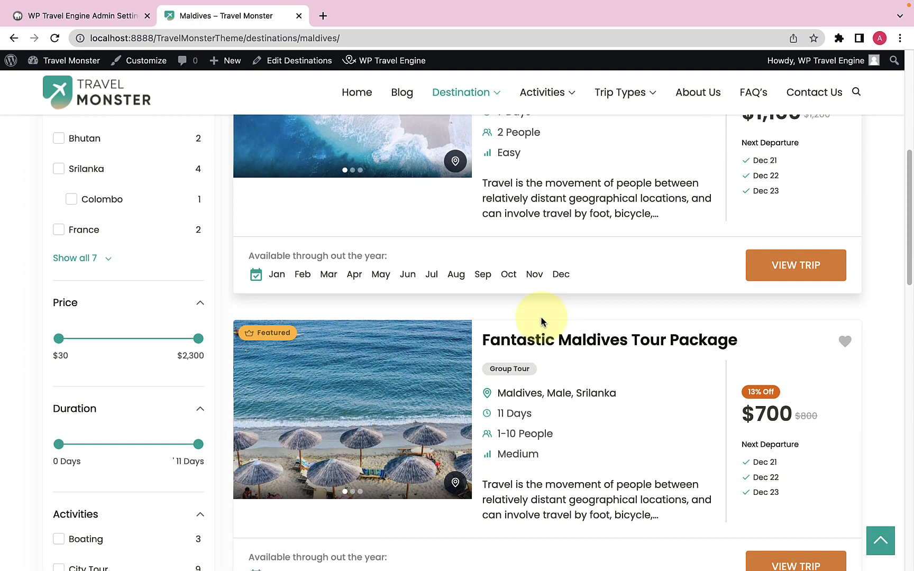
scroll(528, 370, "down", 5)
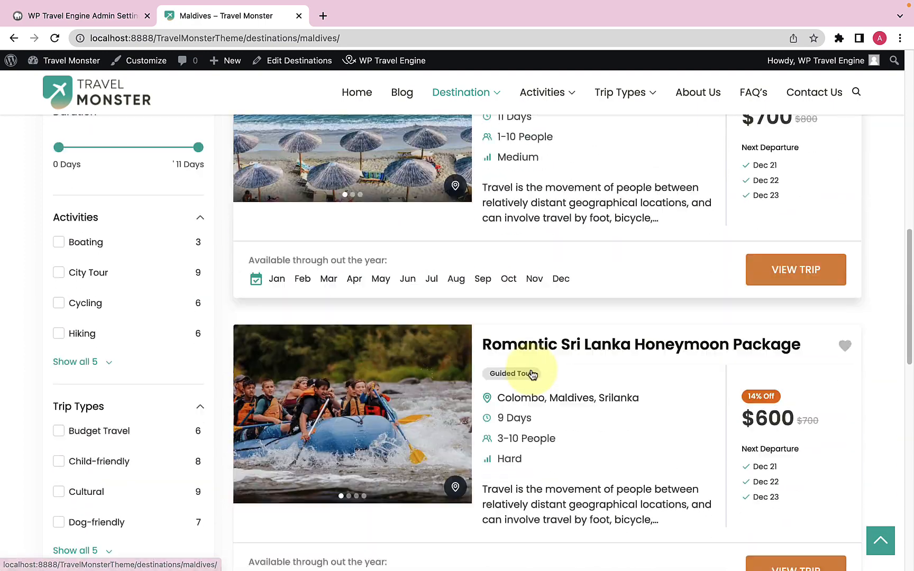
scroll(532, 375, "down", 1)
mouse_move(516, 352)
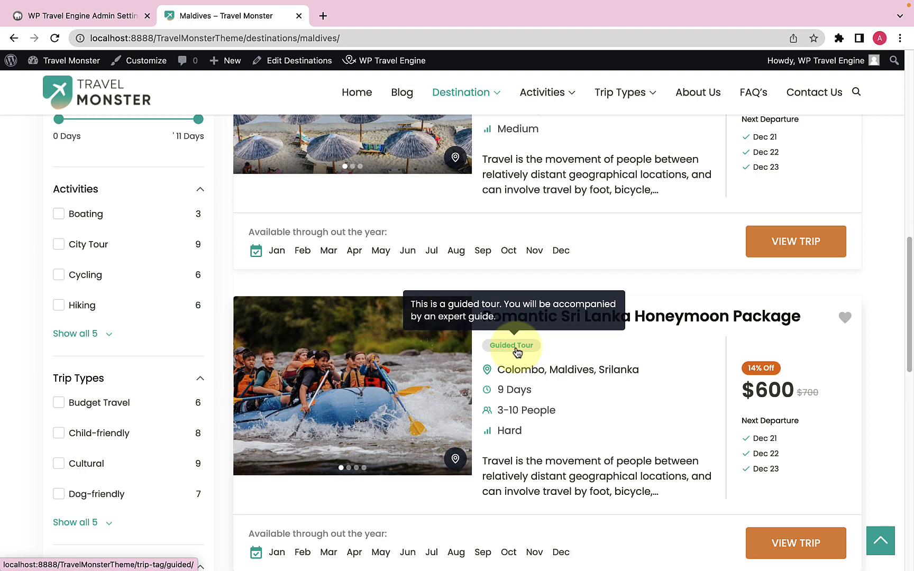
scroll(517, 351, "up", 4)
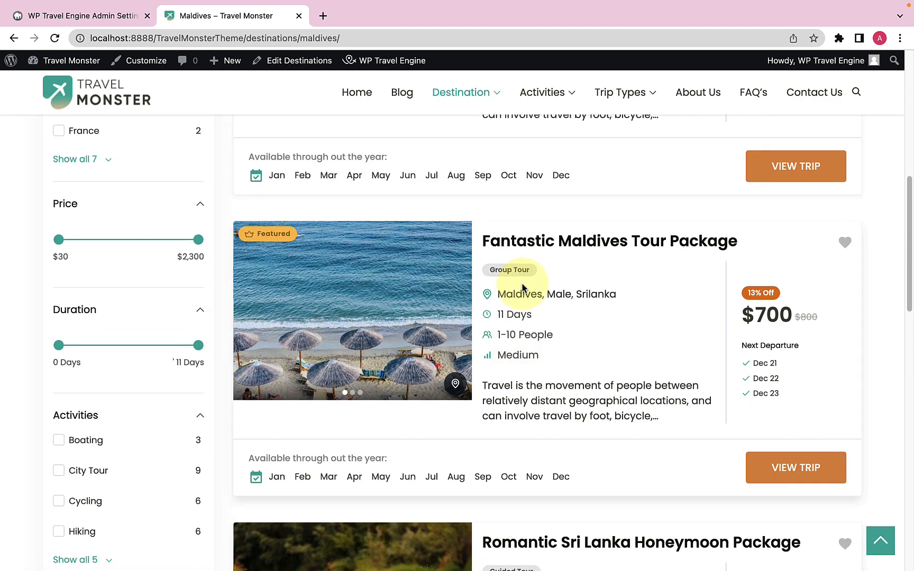
scroll(518, 272, "up", 5)
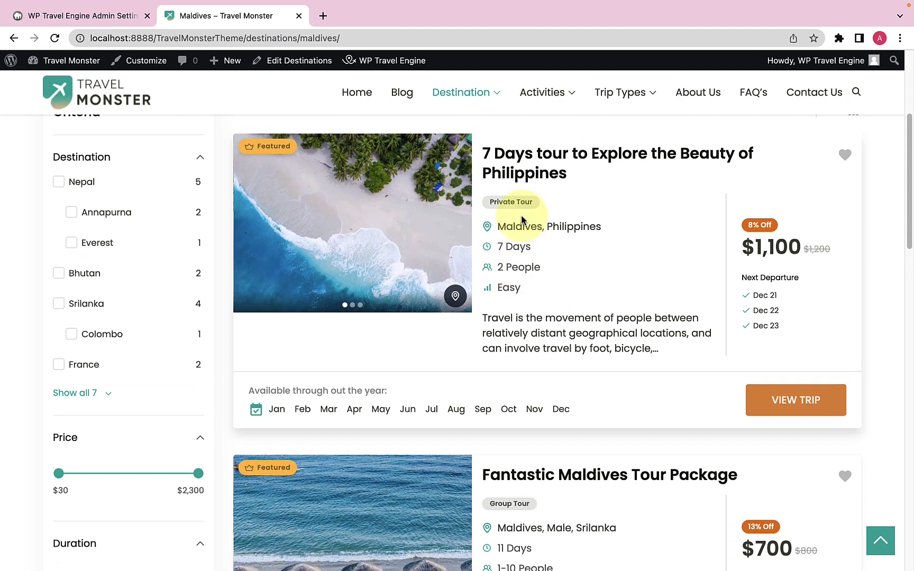
- Turn off Show Tag in the trip card settings and save
left_click(108, 21)
scroll(281, 304, "down", 1)
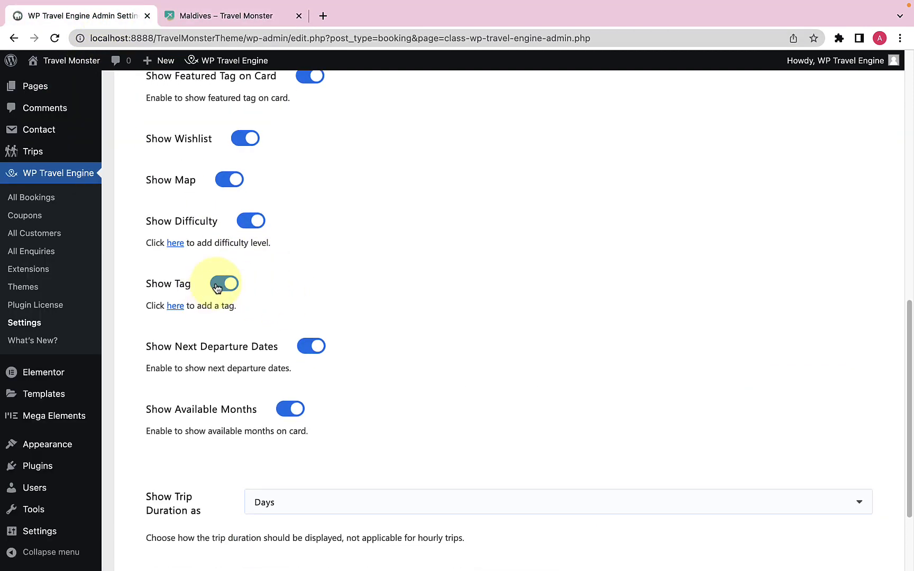
left_click(218, 286)
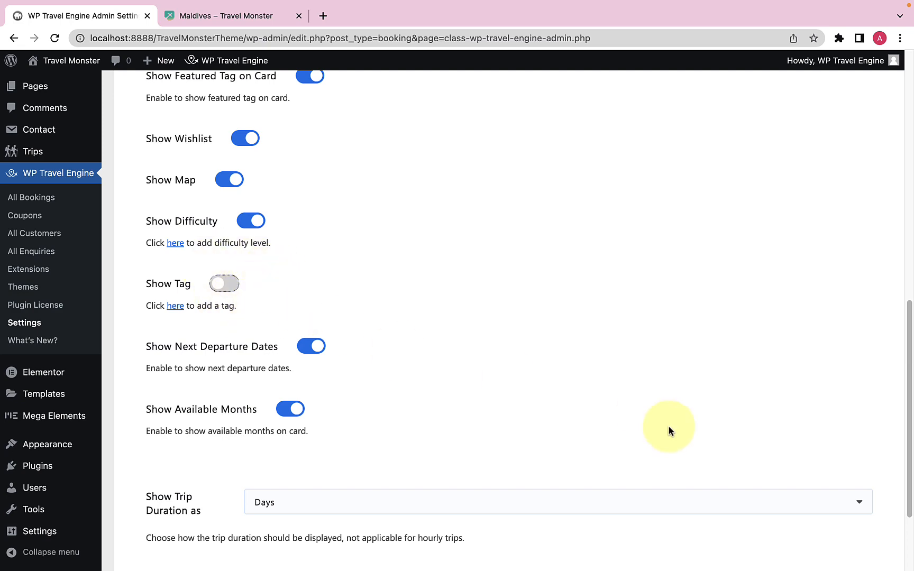
scroll(669, 429, "down", 5)
left_click(826, 504)
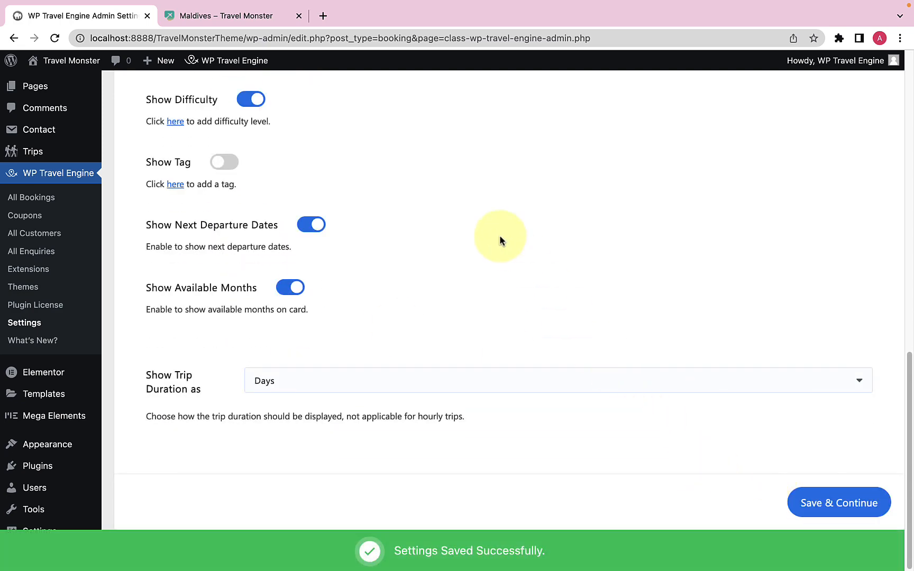
- Reload the Maldives page and check its trip cards with the tag display turned off
left_click(254, 15)
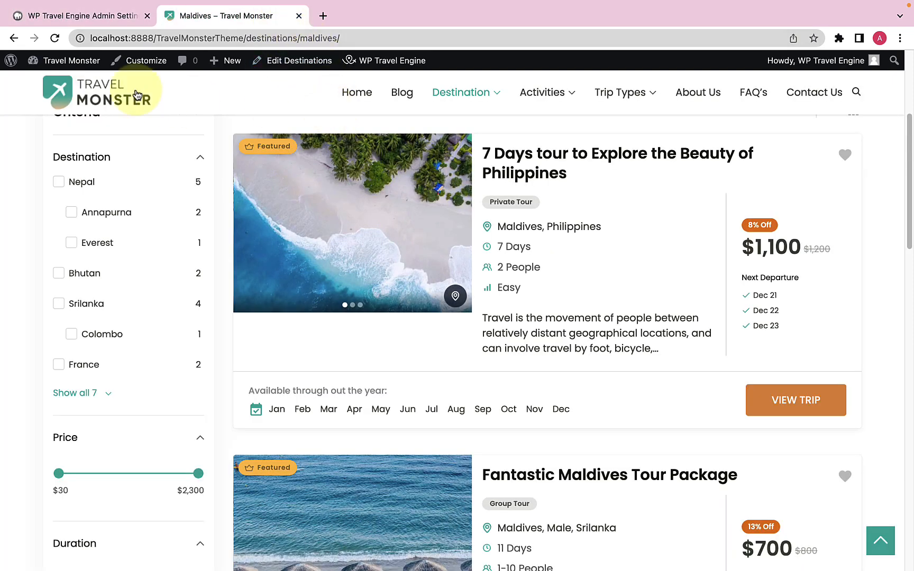
left_click(55, 38)
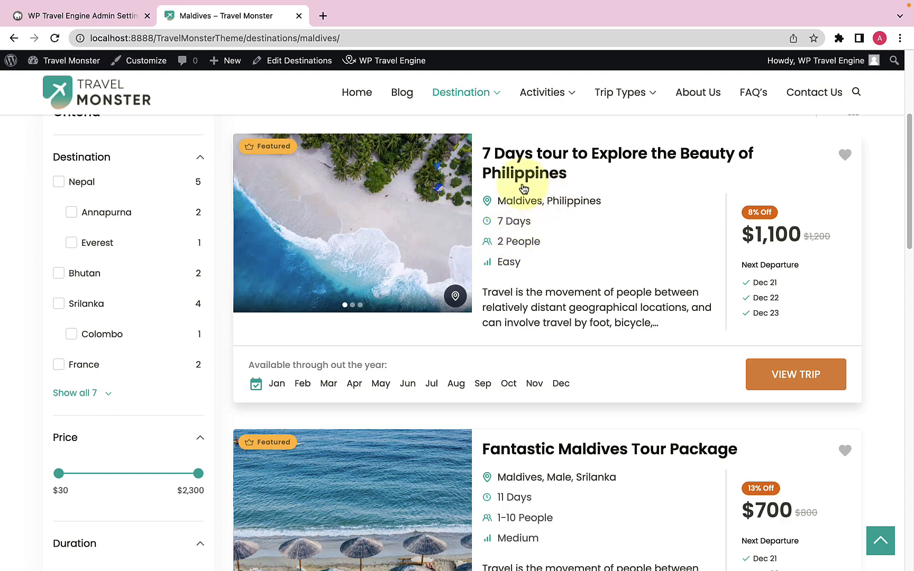
- Turn Show Tag back on in the Trip Card/Listing display settings and save
scroll(547, 331, "down", 7)
scroll(547, 332, "up", 8)
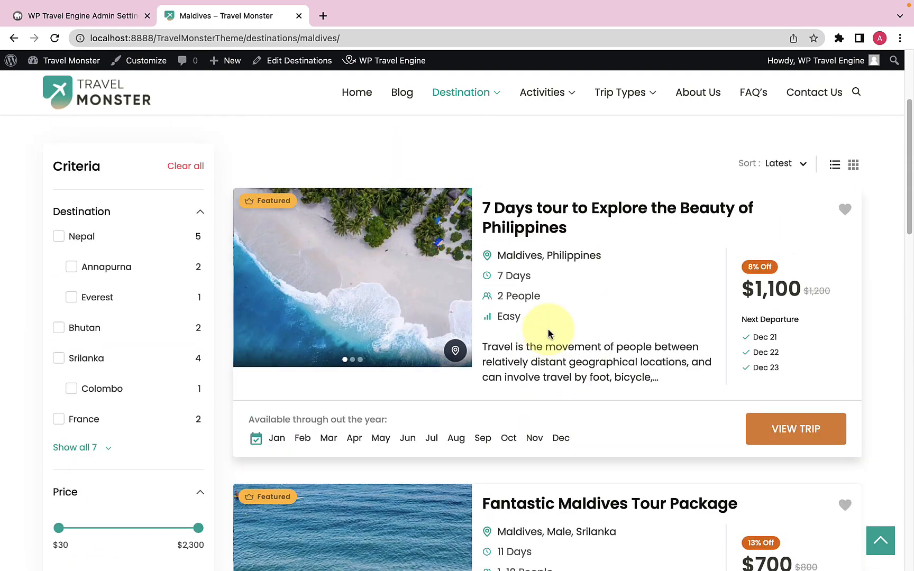
left_click(69, 16)
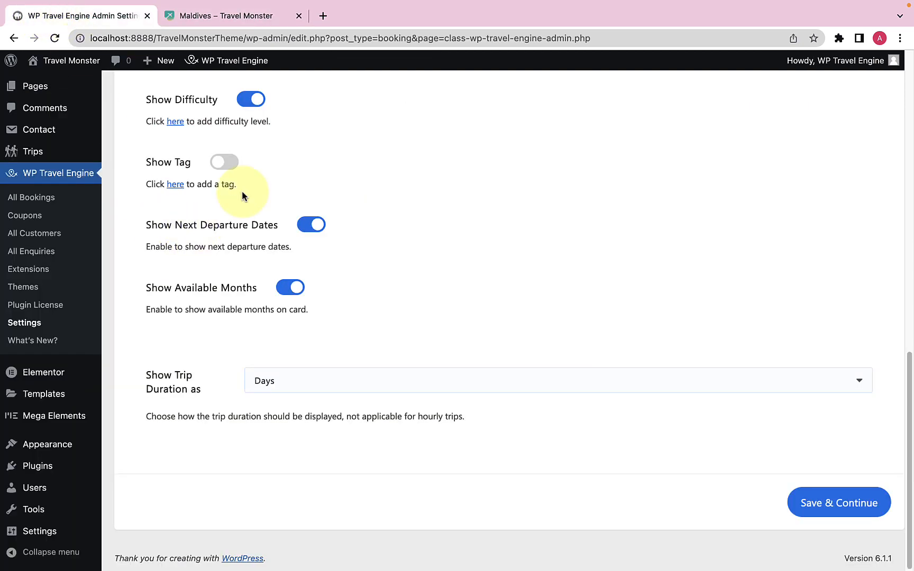
left_click(230, 170)
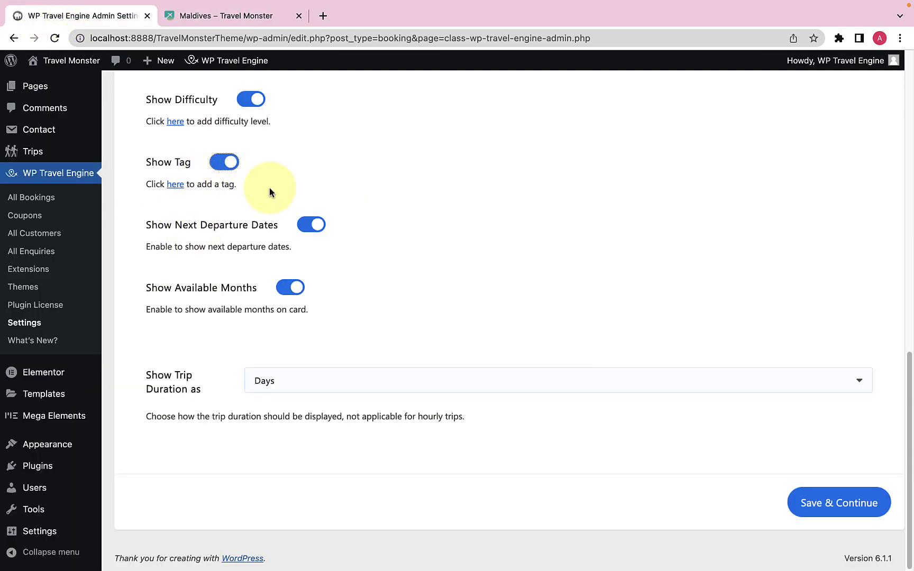
left_click(842, 507)
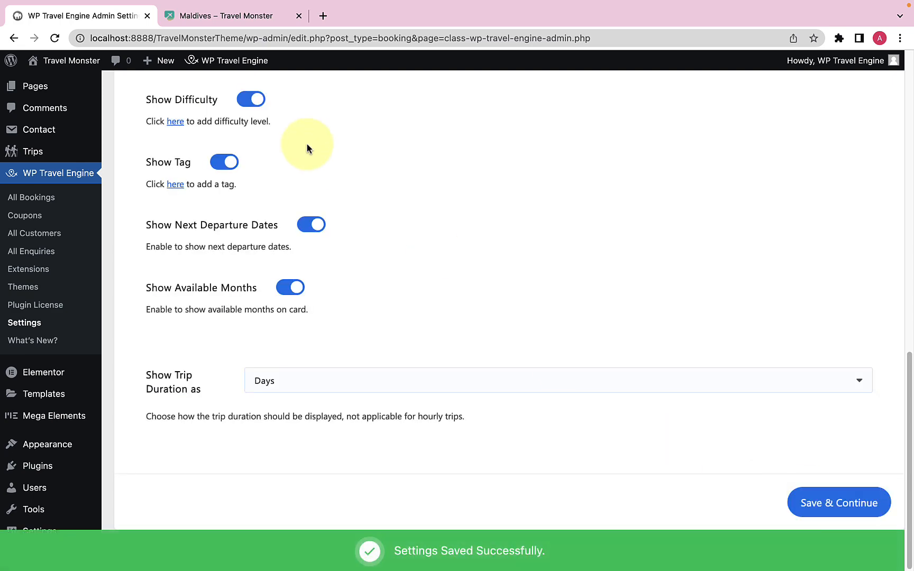
- Reload the Maldives page and check the tags, next departure dates and available months on its trip cards
left_click(245, 16)
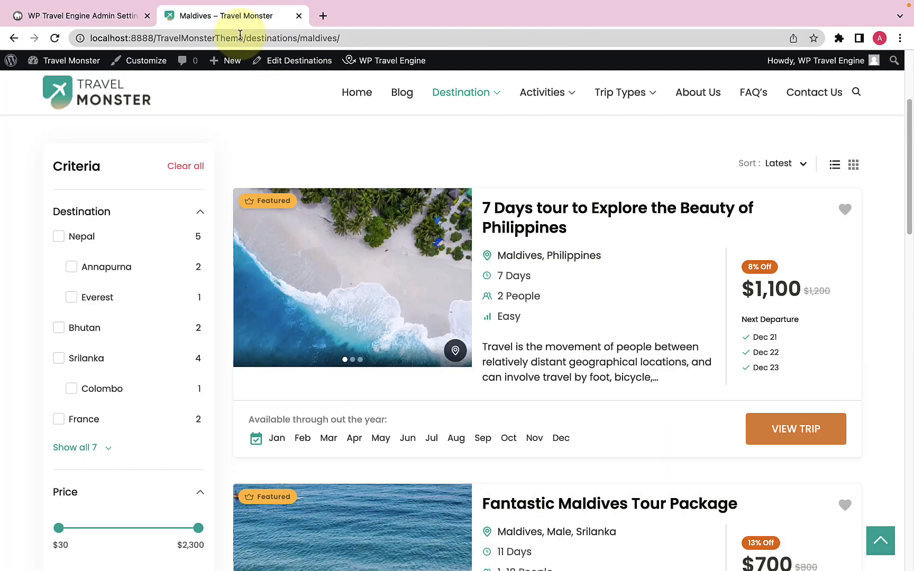
left_click(54, 42)
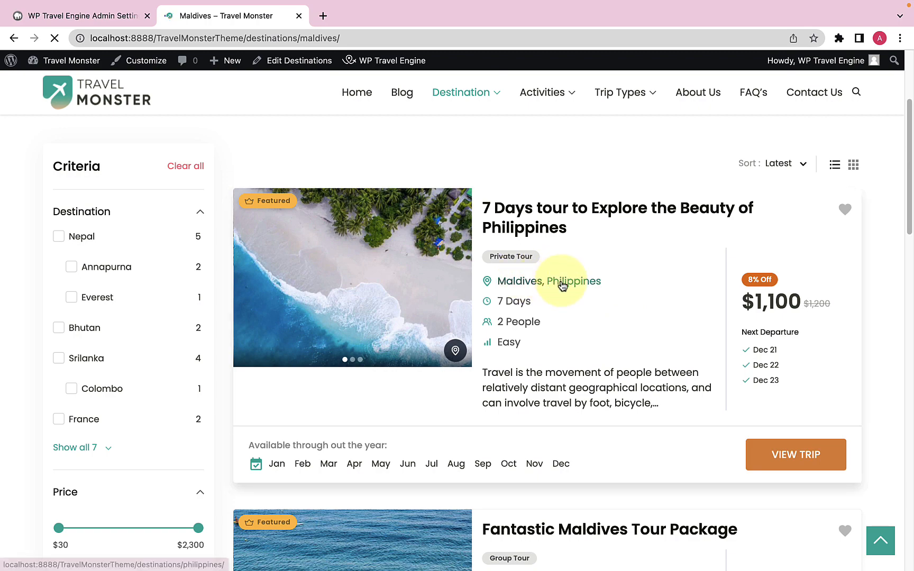
scroll(562, 286, "down", 12)
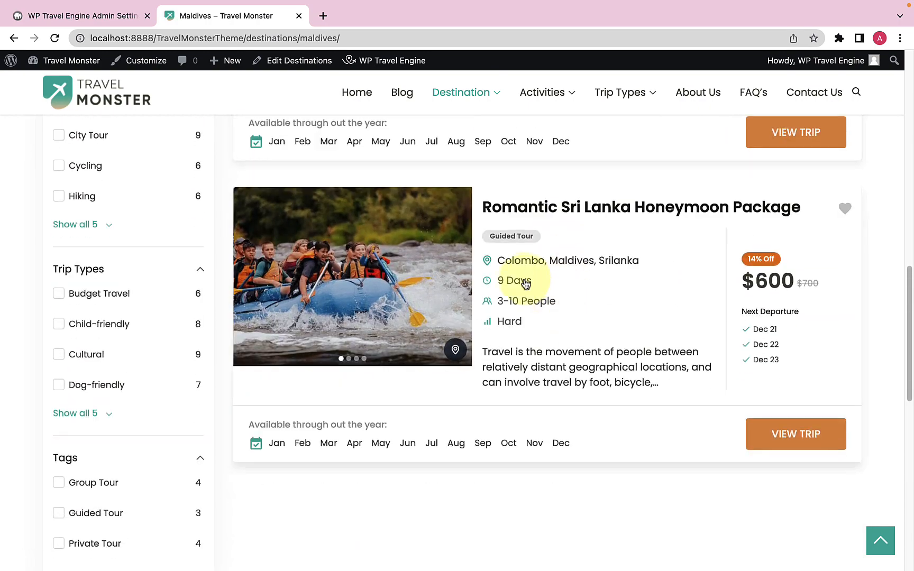
left_click(101, 17)
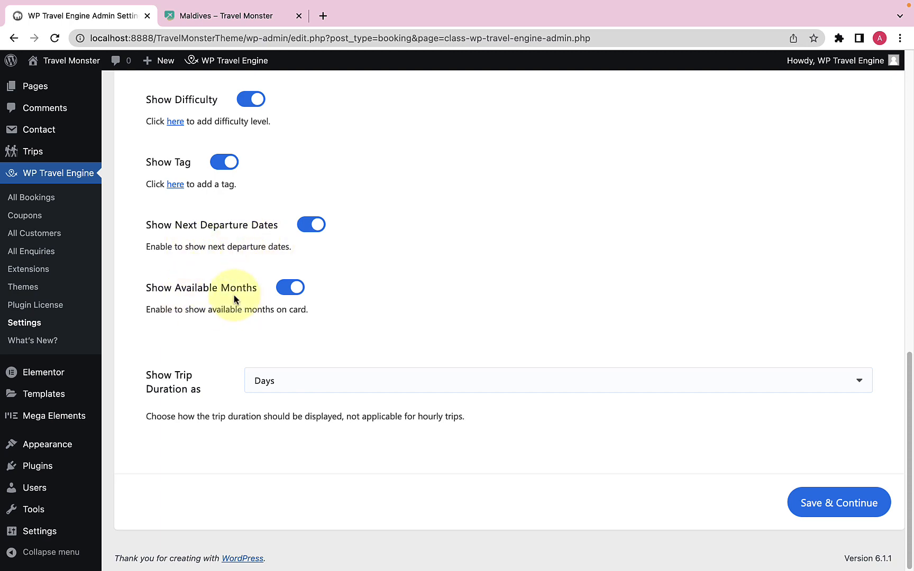
left_click(242, 20)
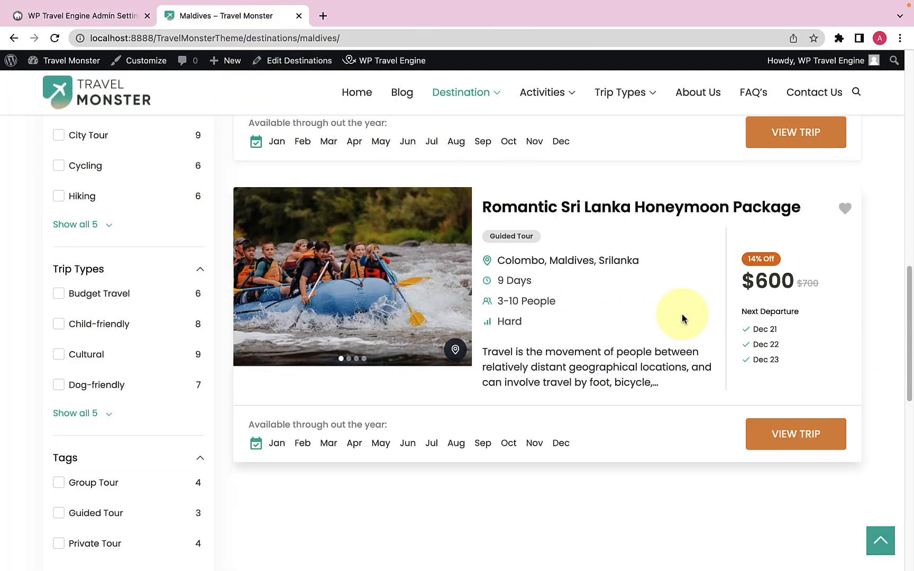
scroll(770, 326, "down", 1)
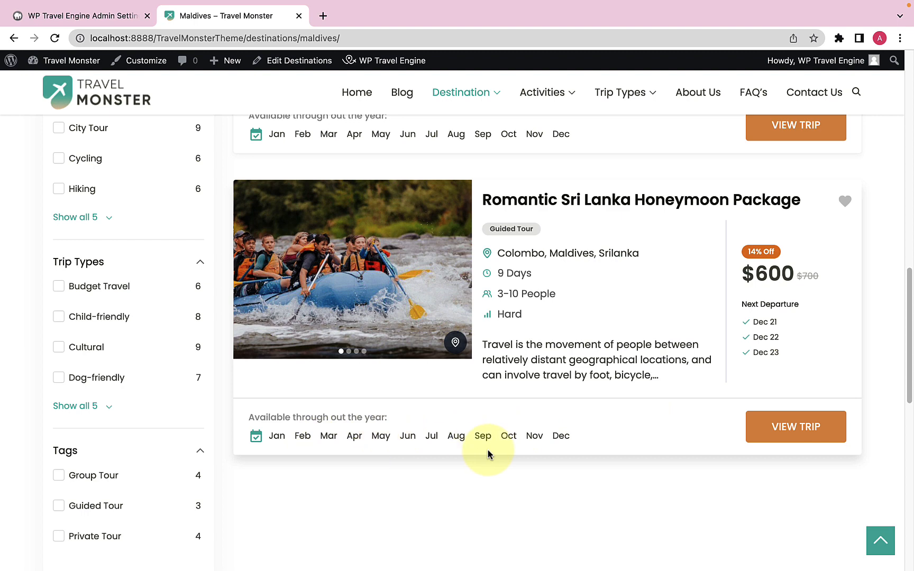
- Turn off Show Available Months and Show Next Departure Dates, save, and check the reloaded Maldives trip cards
left_click(103, 17)
left_click(290, 287)
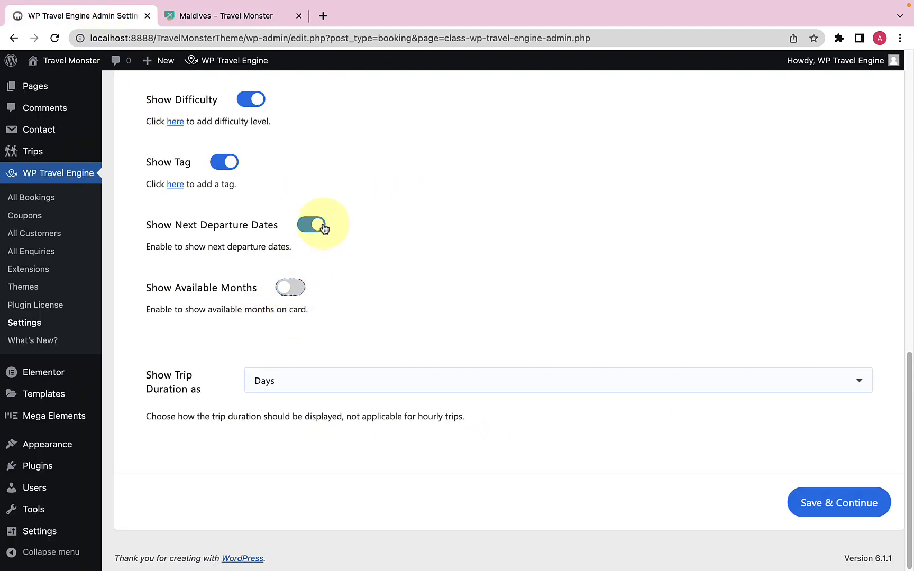
left_click(304, 225)
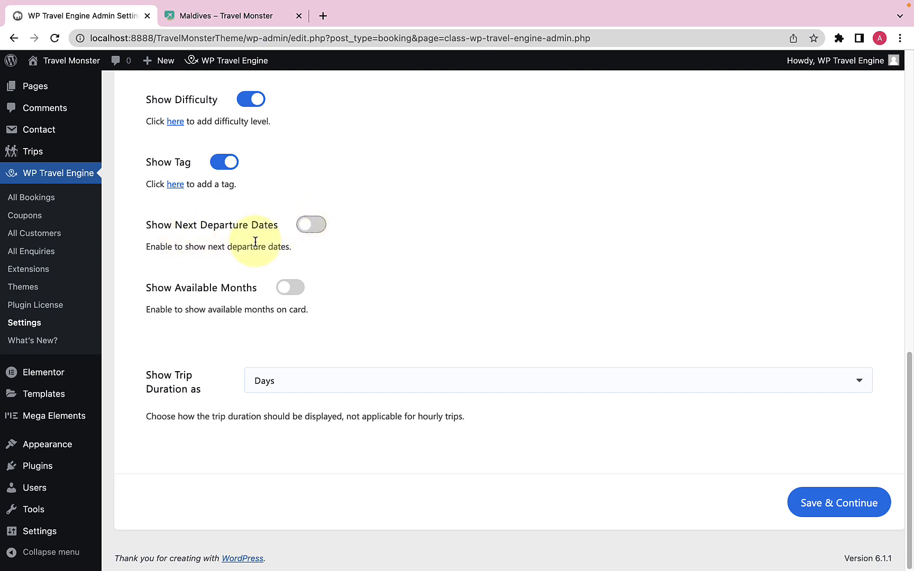
left_click(817, 500)
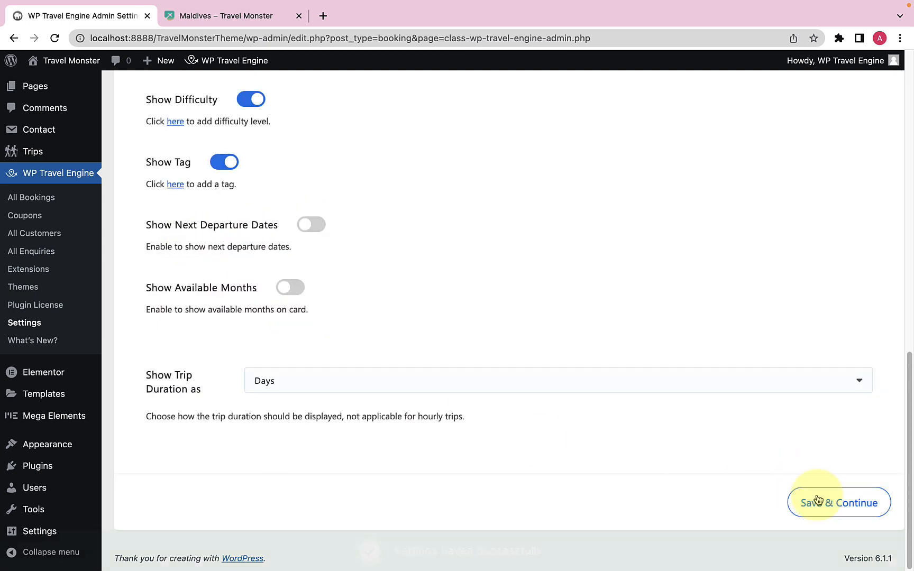
left_click(261, 16)
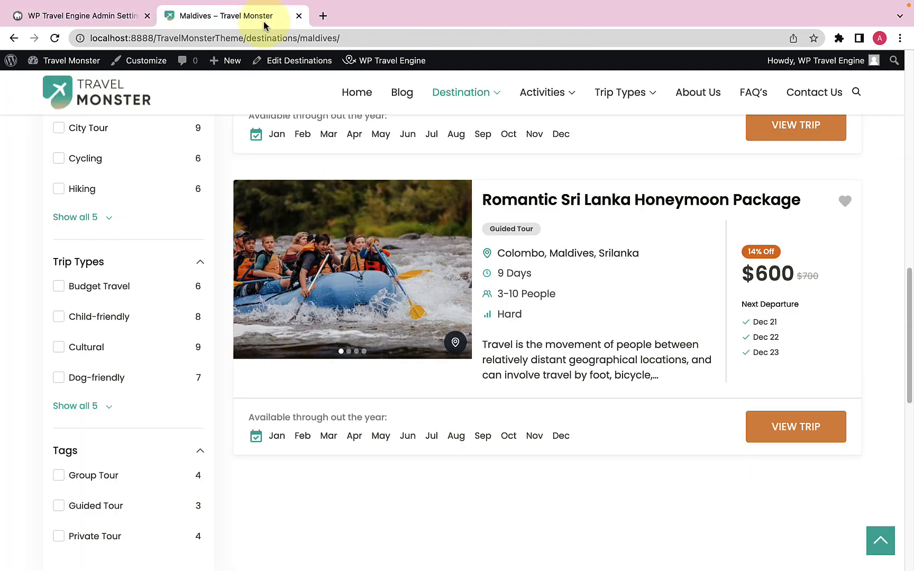
left_click(56, 39)
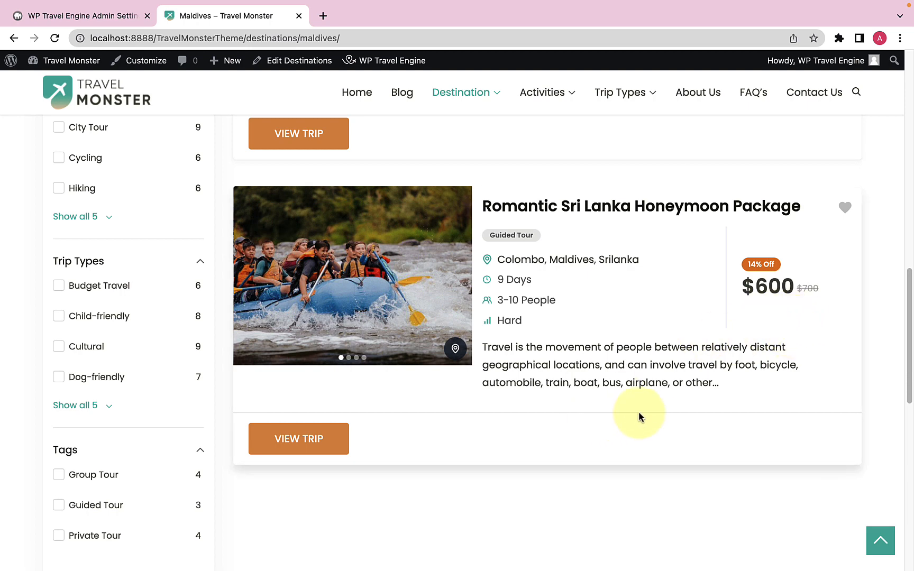
- Turn Show Next Departure Dates and Show Available Months back on, save, and check the reloaded Maldives trip cards
left_click(113, 16)
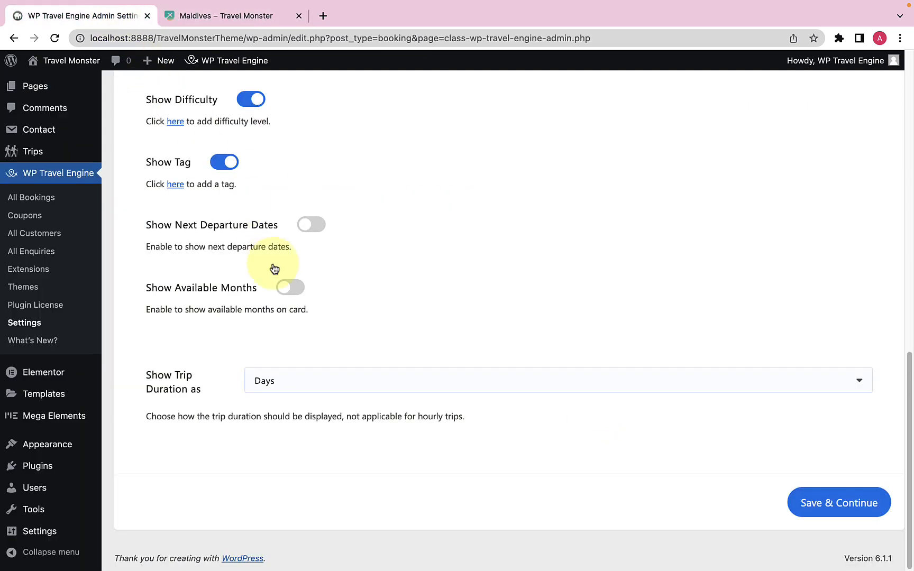
left_click(299, 291)
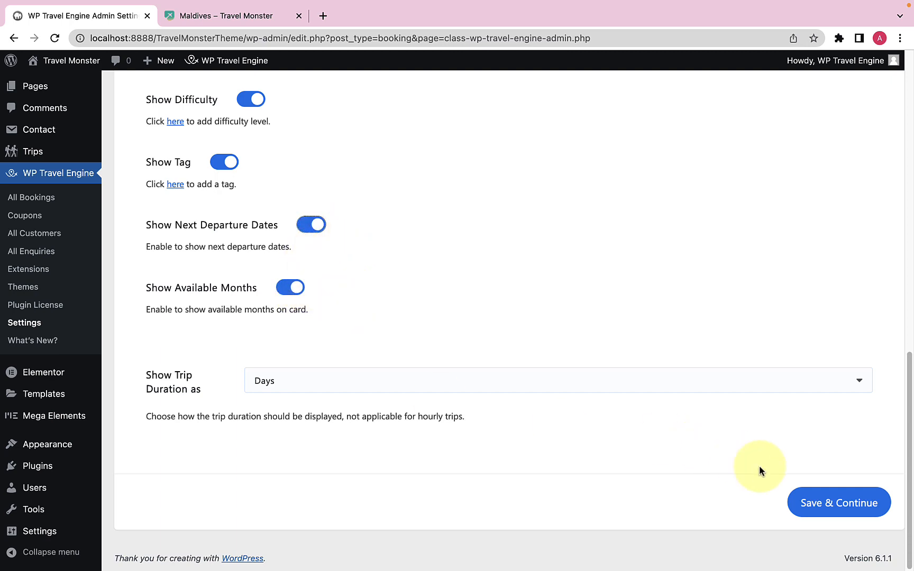
left_click(823, 500)
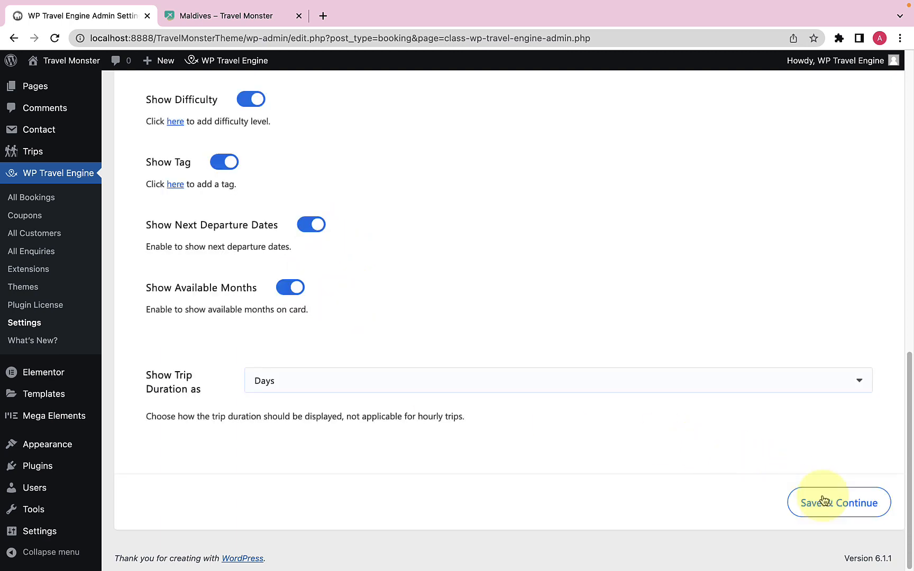
left_click(251, 17)
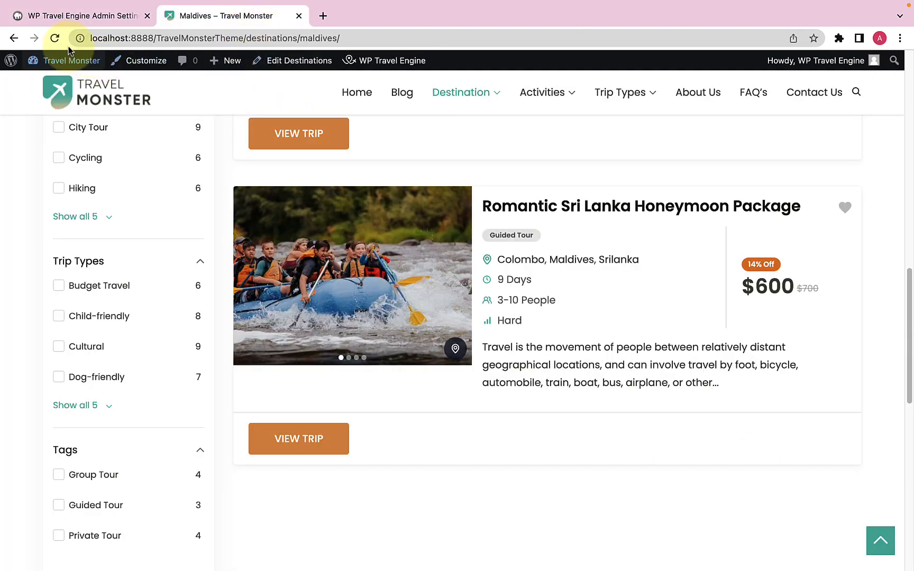
left_click(55, 38)
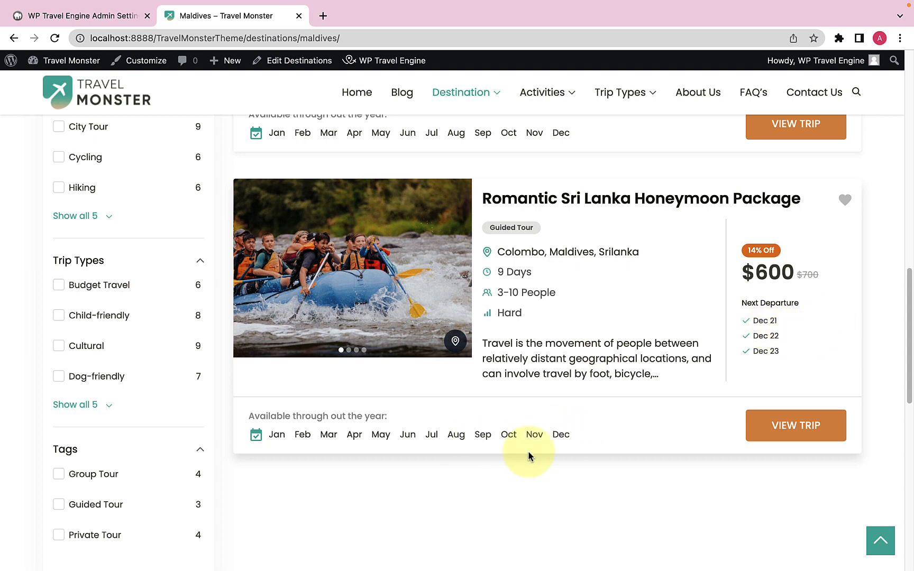
- Review the Trip Card/Listing display options from Show Available Months back to Display New Trip Layout
left_click(96, 20)
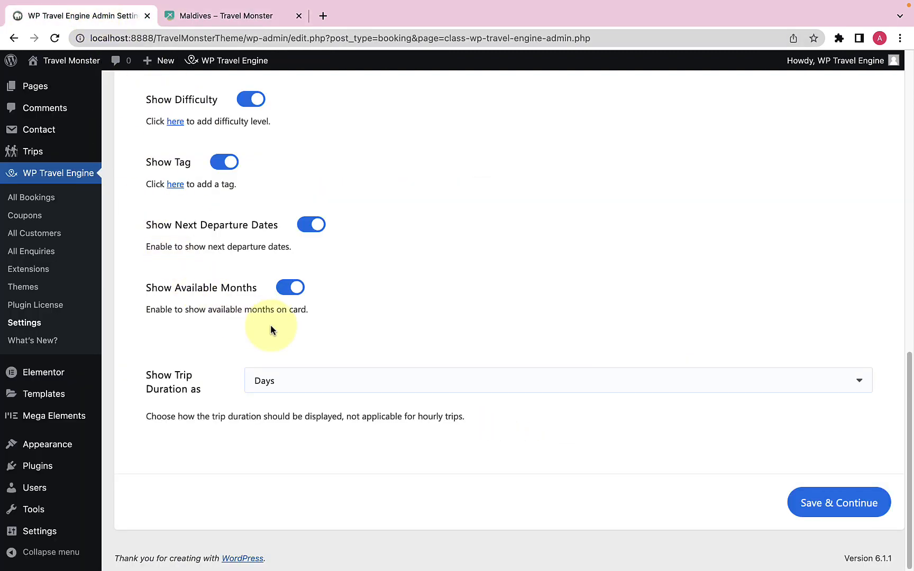
scroll(271, 329, "up", 7)
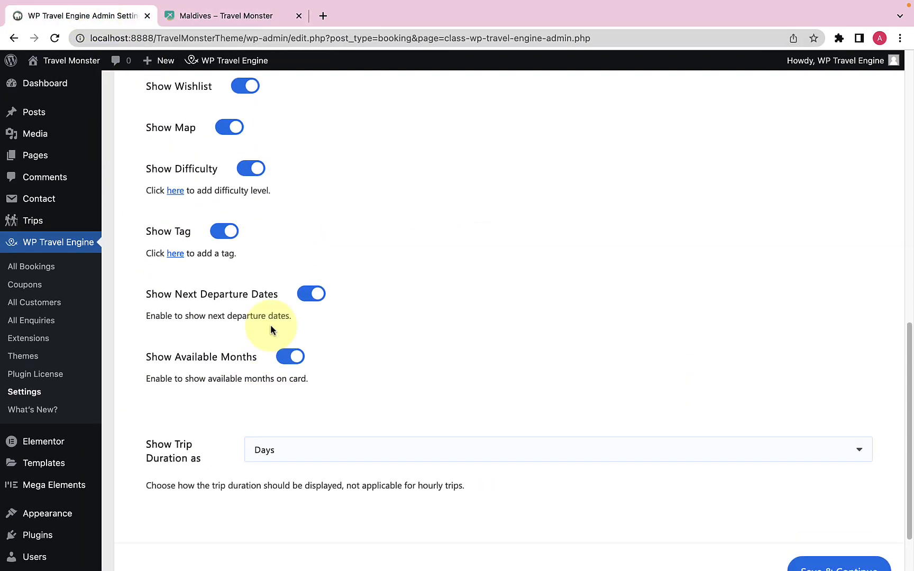
scroll(271, 330, "up", 1)
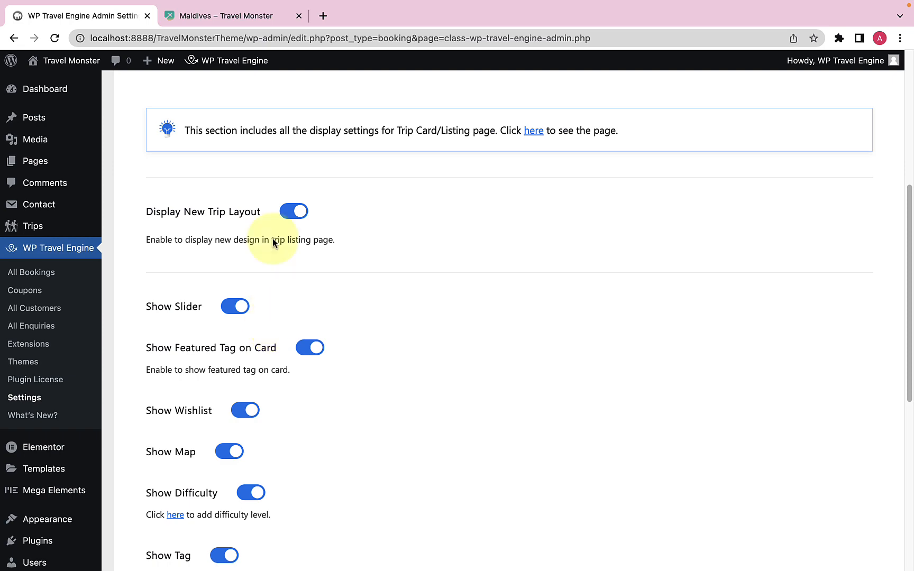
- Open the "7 Days tour to Explore the Beauty of Philippines" trip from the Maldives page and examine its Related Trips cards
left_click(228, 16)
scroll(459, 241, "up", 5)
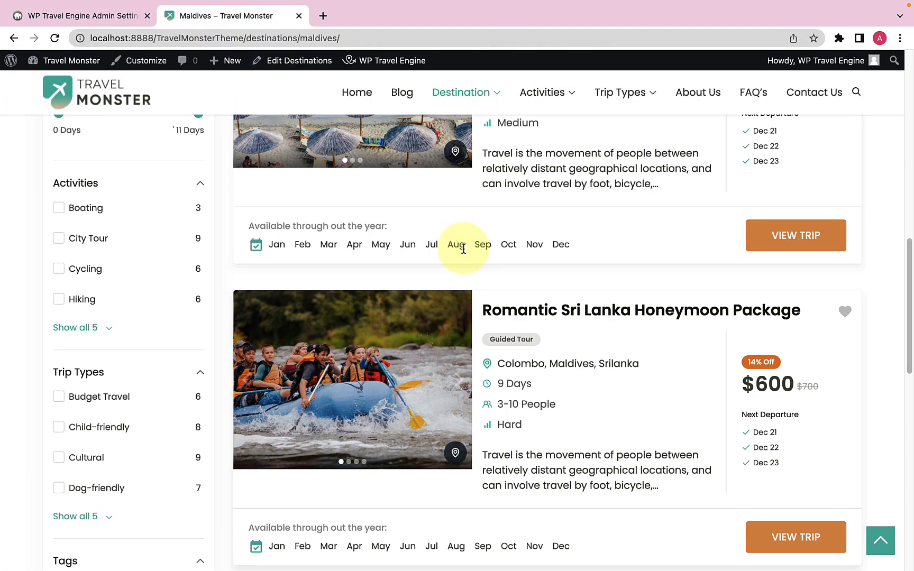
scroll(463, 253, "up", 8)
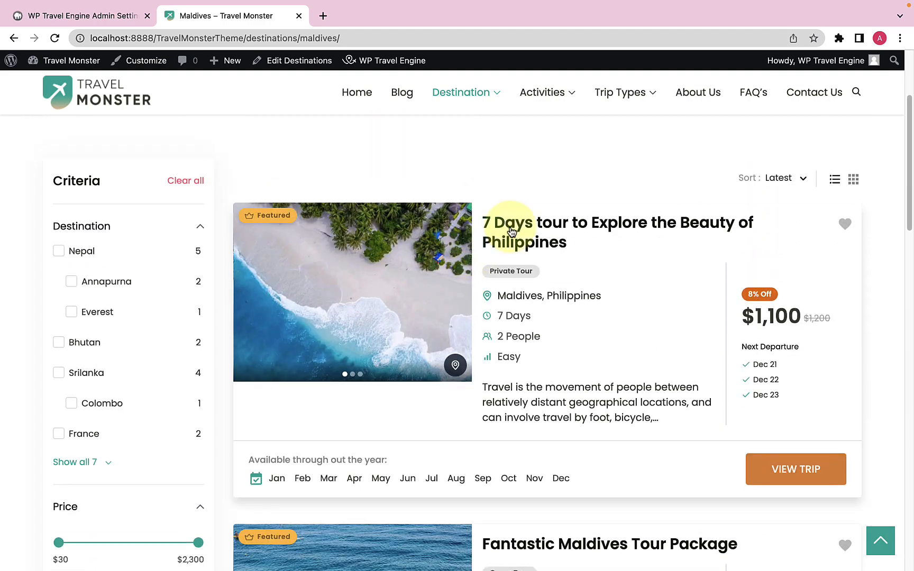
left_click(512, 231)
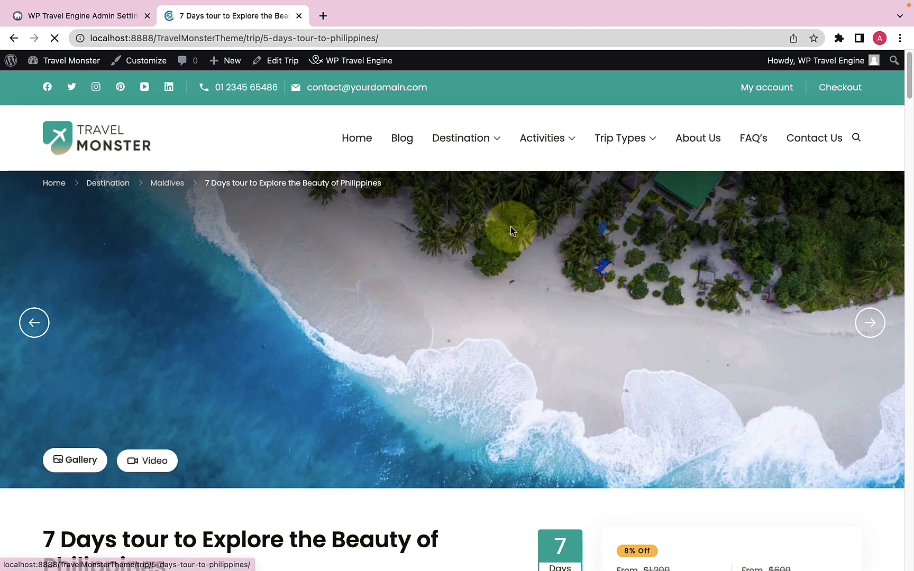
scroll(537, 360, "down", 10)
scroll(537, 360, "down", 15)
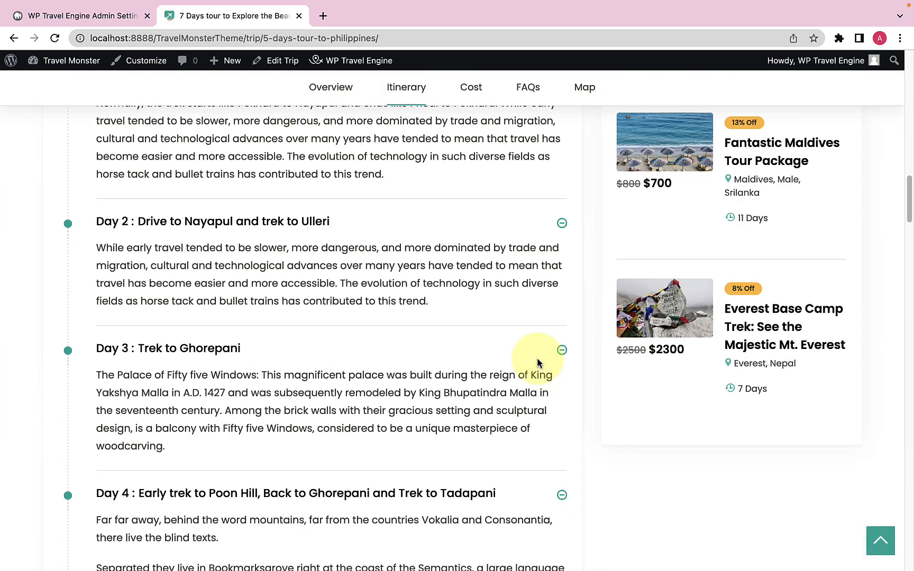
scroll(537, 359, "down", 20)
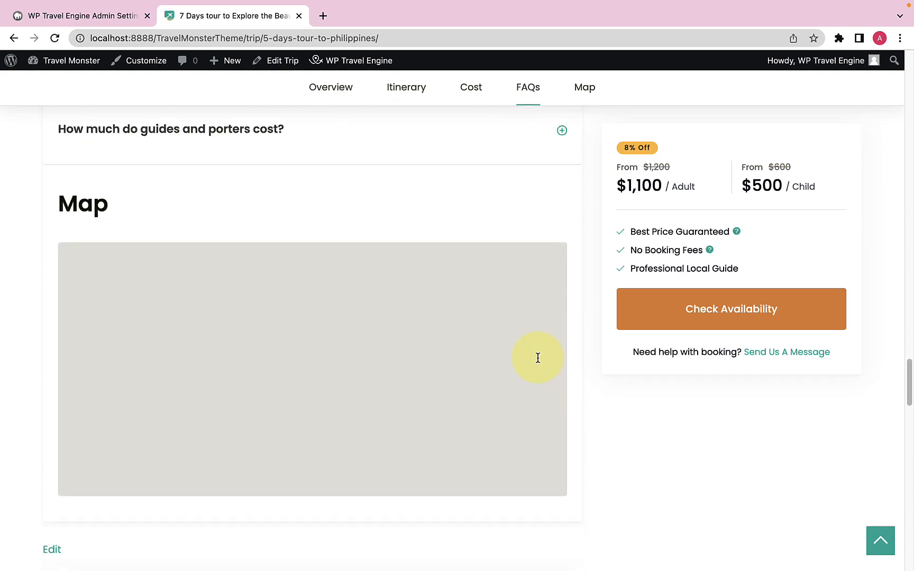
scroll(537, 362, "down", 5)
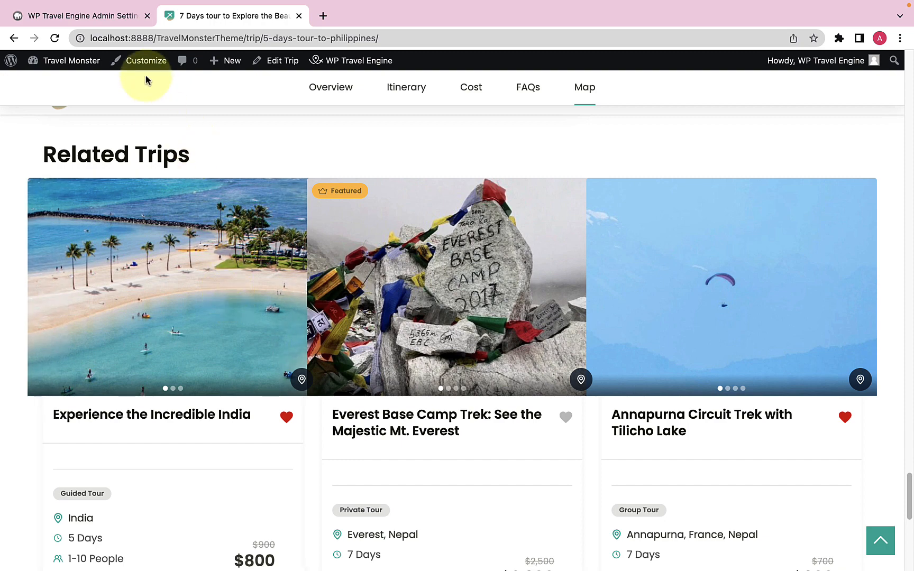
- Open WP Travel Engine's Single Trip display settings and examine the card options for related trips
left_click(135, 21)
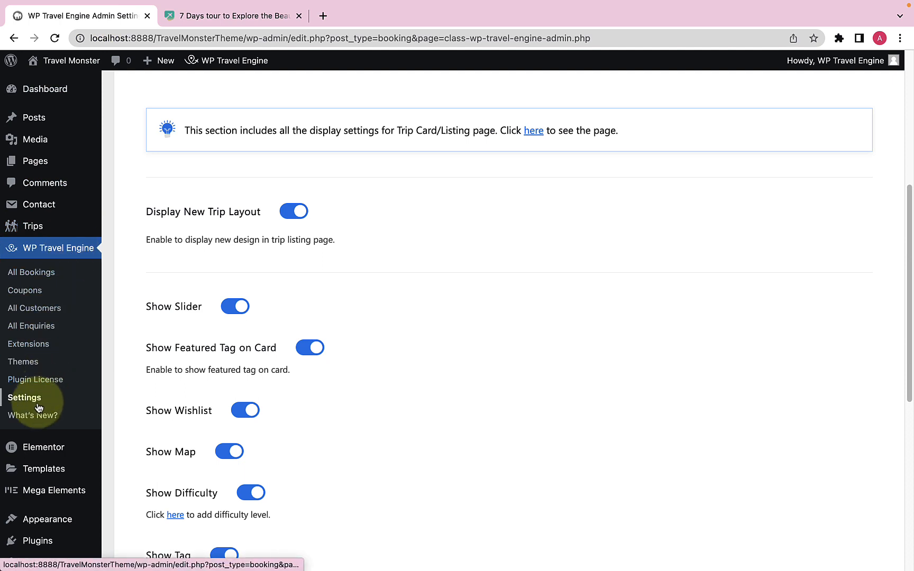
scroll(179, 371, "up", 5)
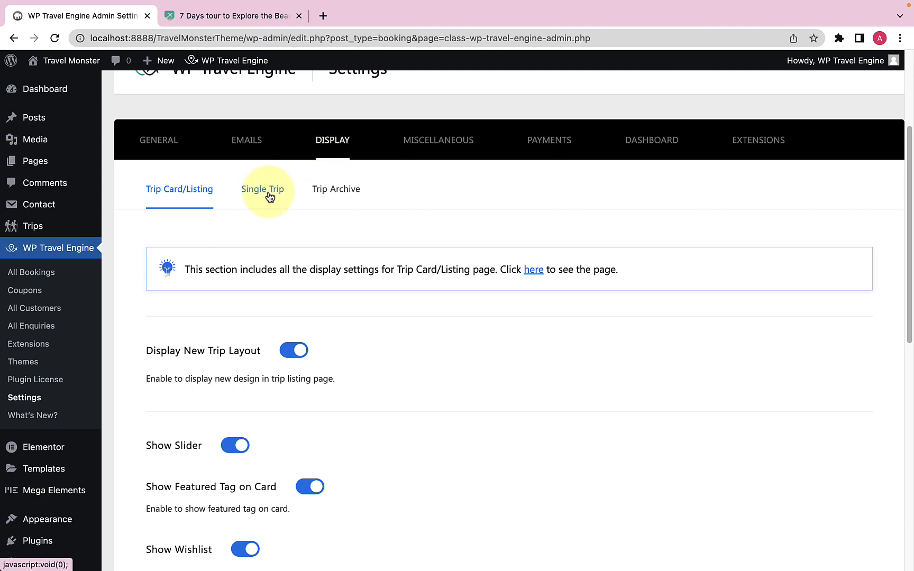
left_click(268, 196)
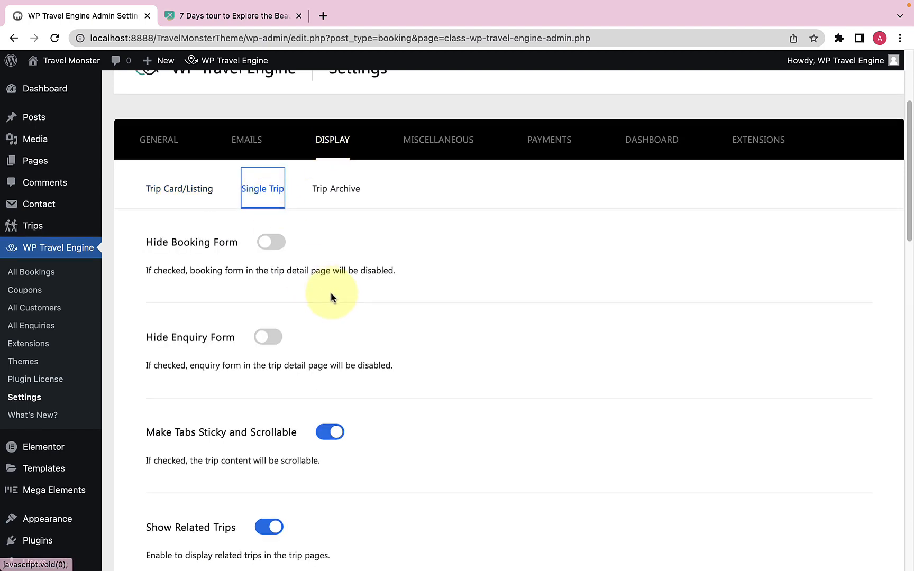
scroll(331, 292, "down", 10)
scroll(331, 297, "down", 2)
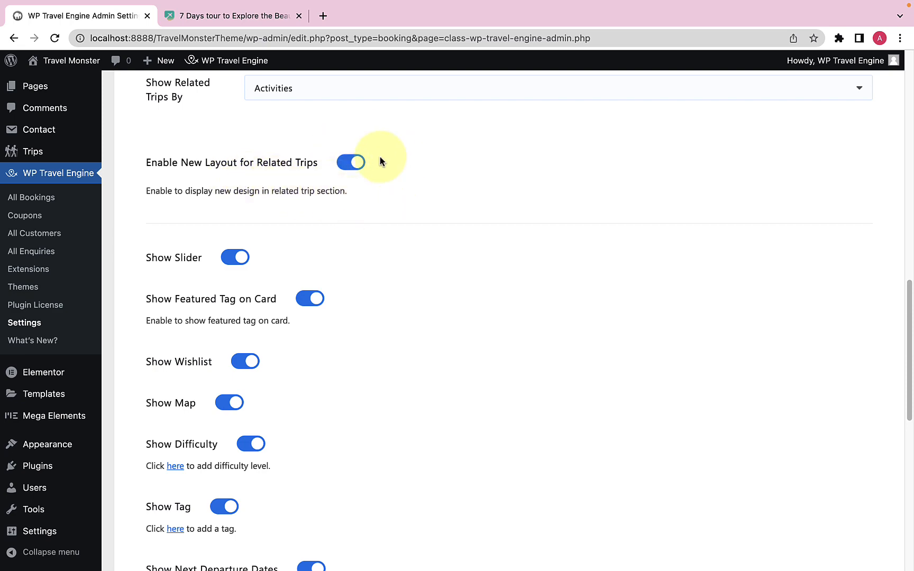
scroll(365, 246, "down", 8)
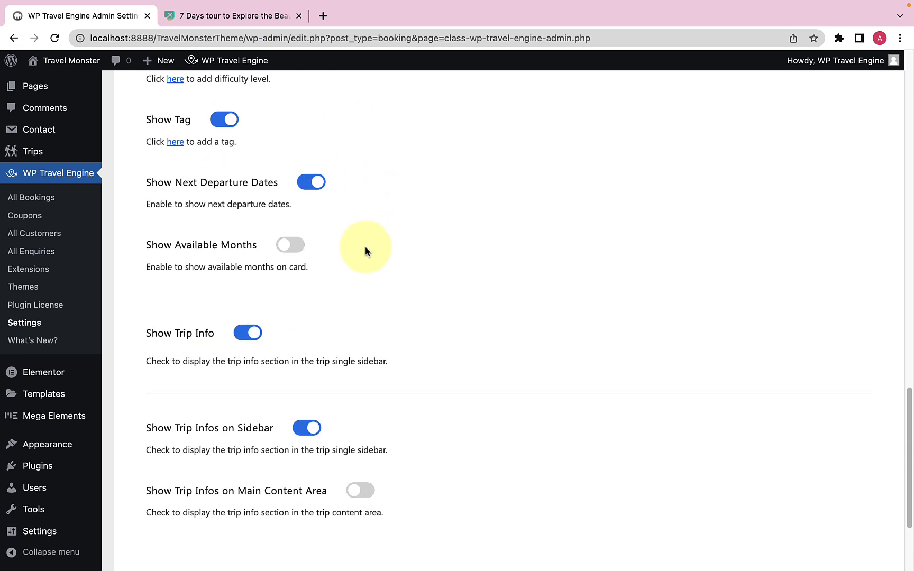
scroll(365, 251, "up", 4)
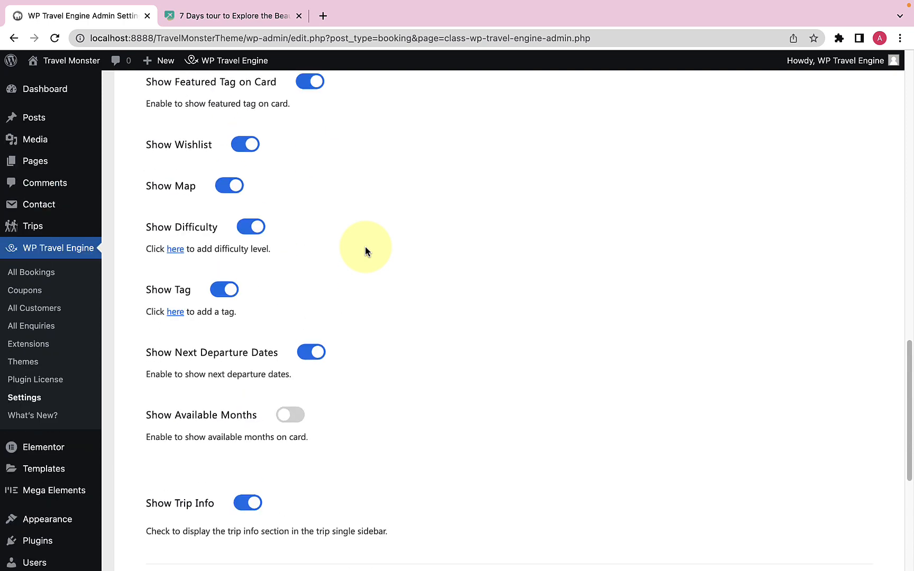
- Show and hide the map on the related trip cards of the Philippines tour page to check the new layout
scroll(365, 249, "up", 5)
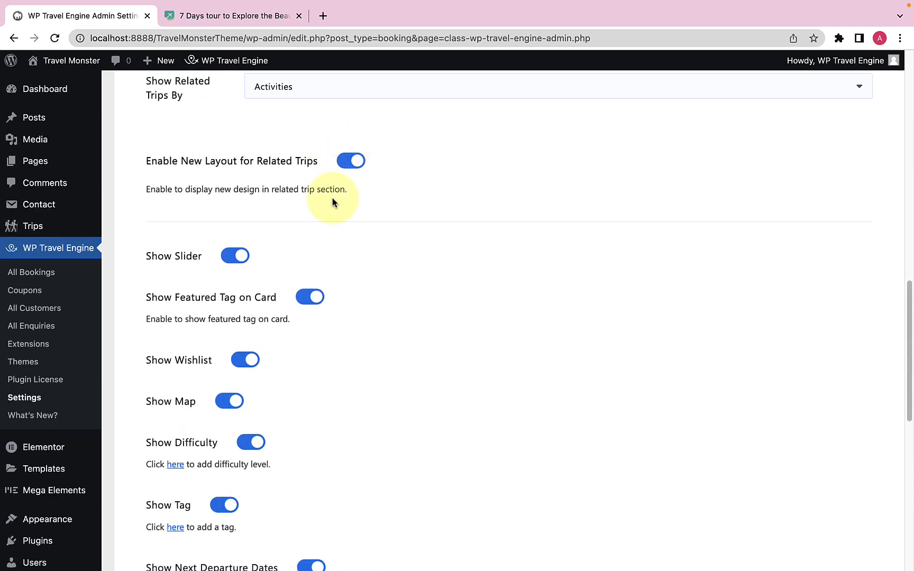
left_click(362, 160)
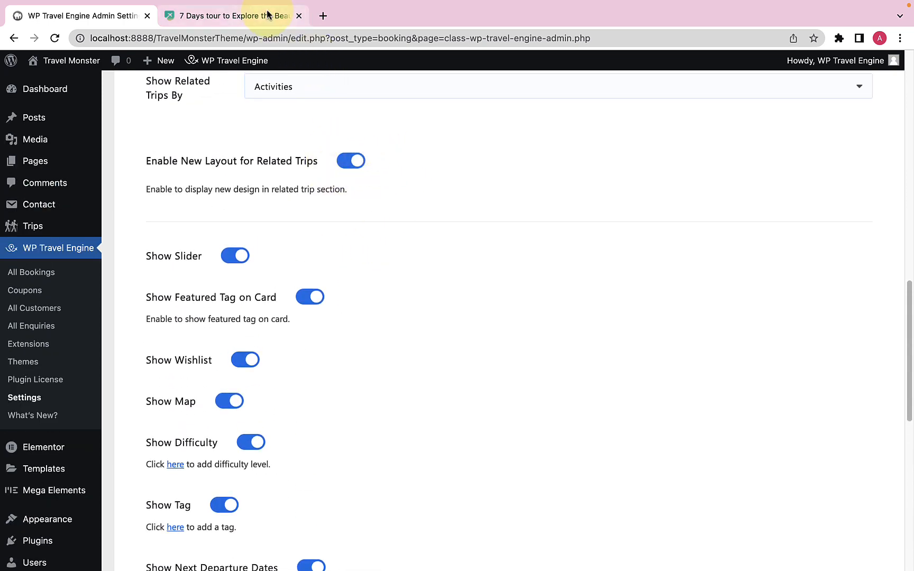
left_click(265, 16)
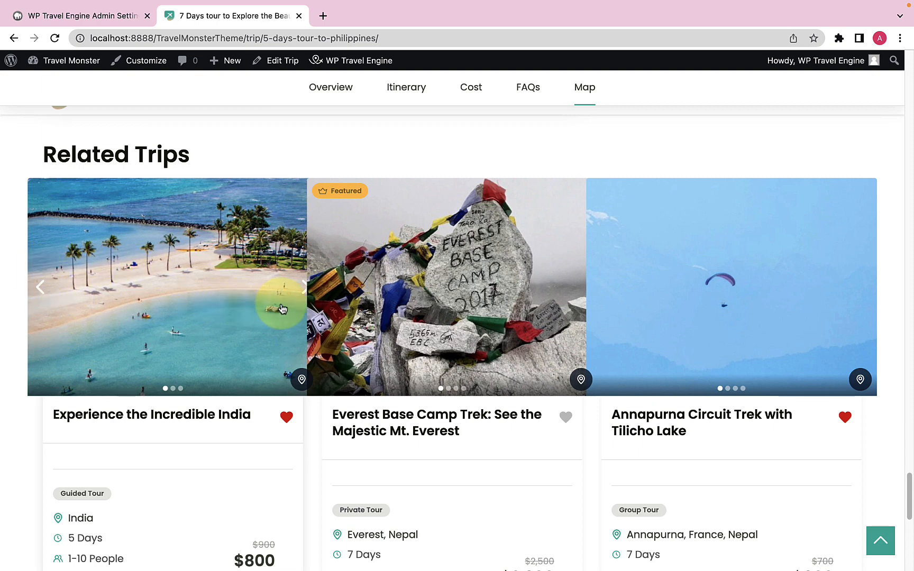
left_click(299, 382)
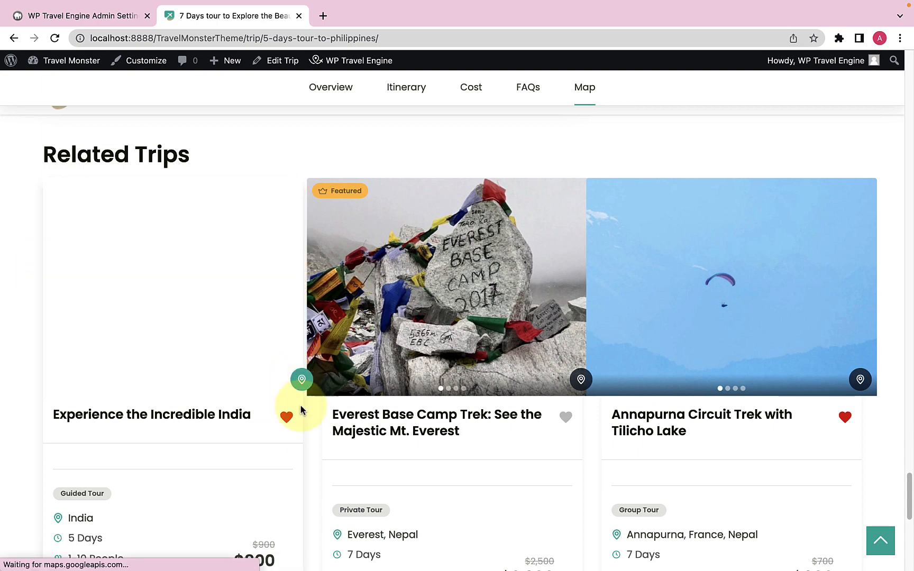
scroll(205, 444, "down", 2)
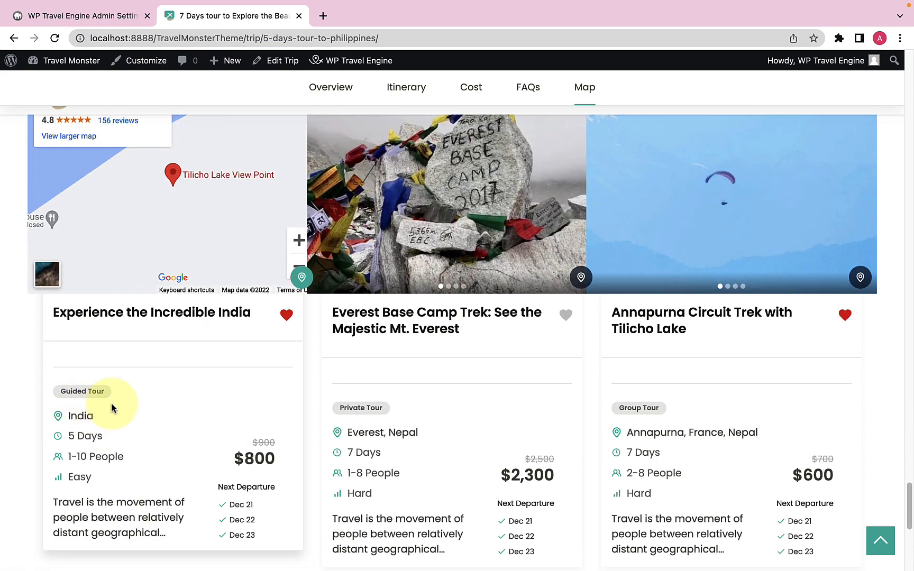
scroll(147, 407, "up", 2)
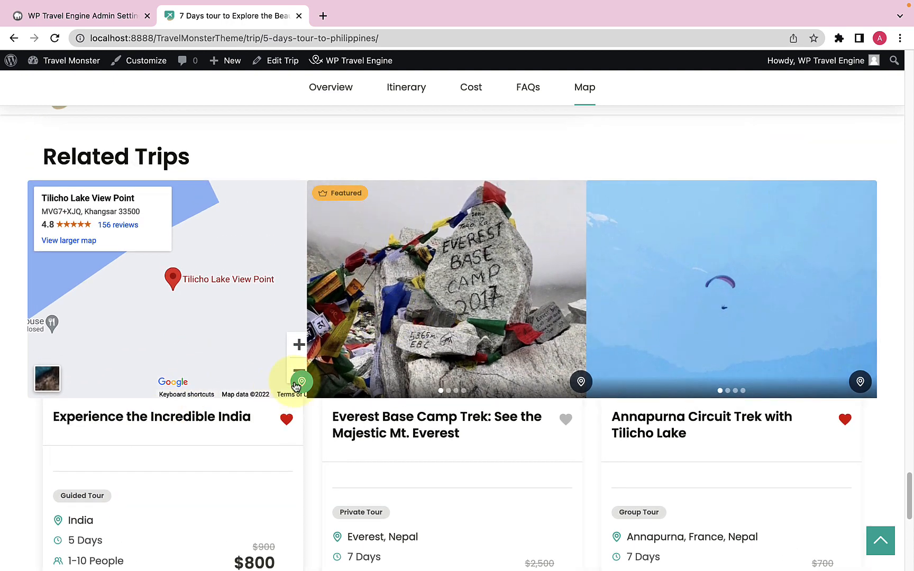
left_click(300, 382)
left_click(581, 382)
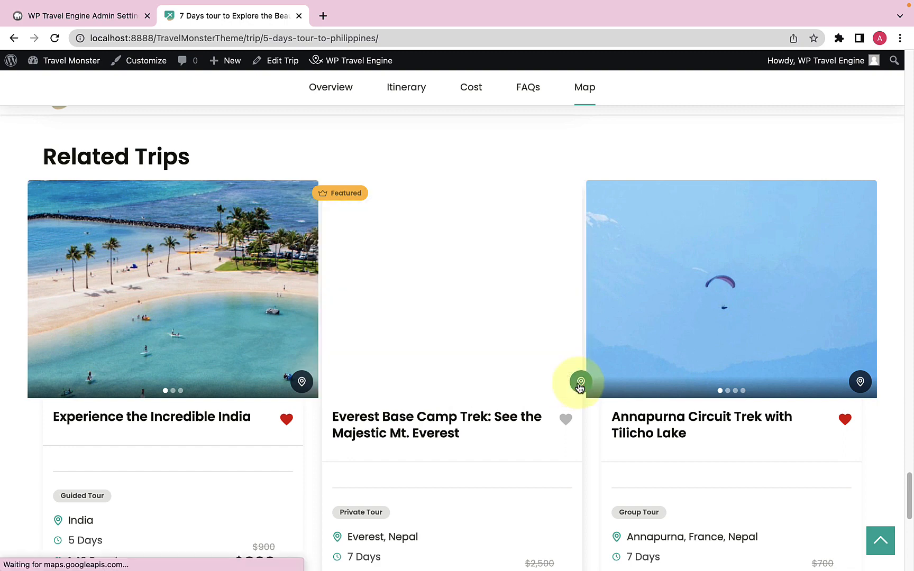
left_click(580, 382)
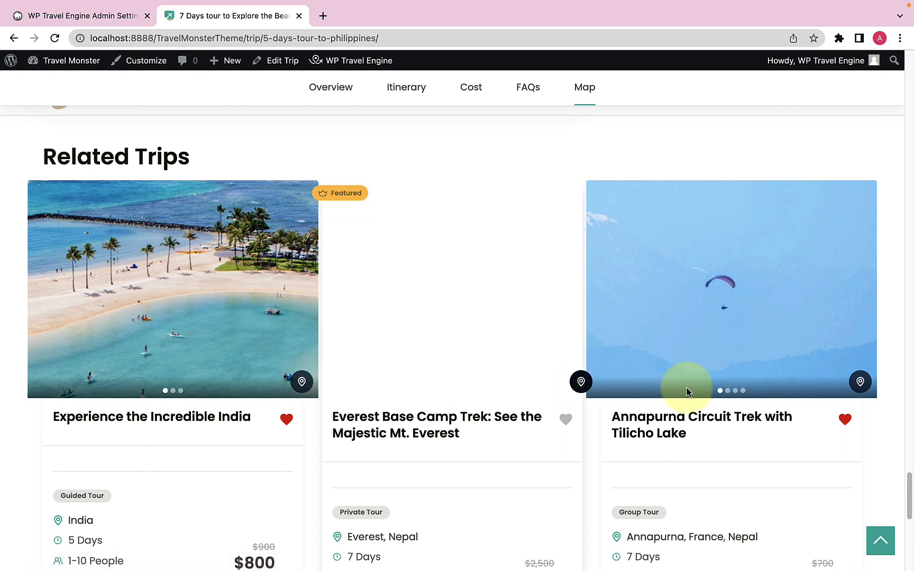
left_click(859, 382)
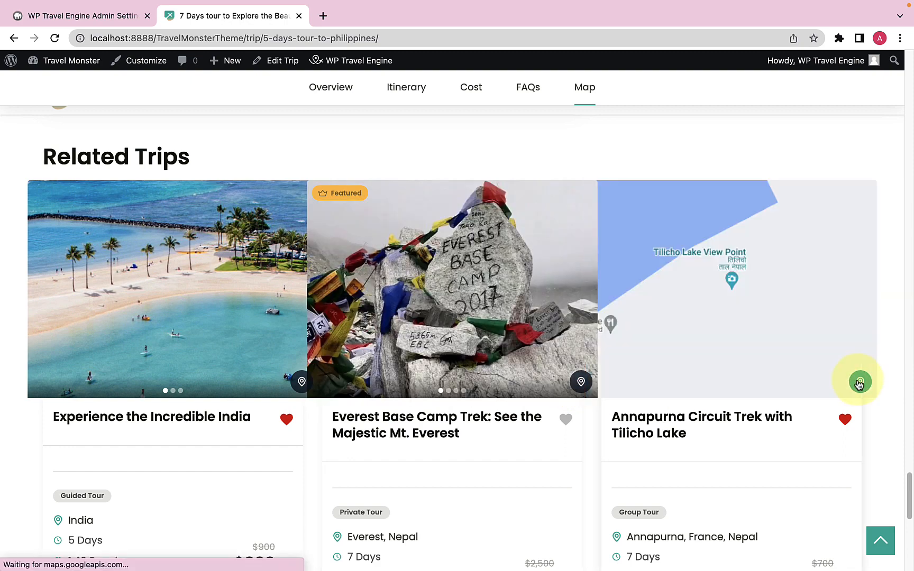
left_click(860, 382)
- Browse through the slider images on the Annapurna Circuit Trek with Tilicho Lake card under Related Trips
left_click(867, 293)
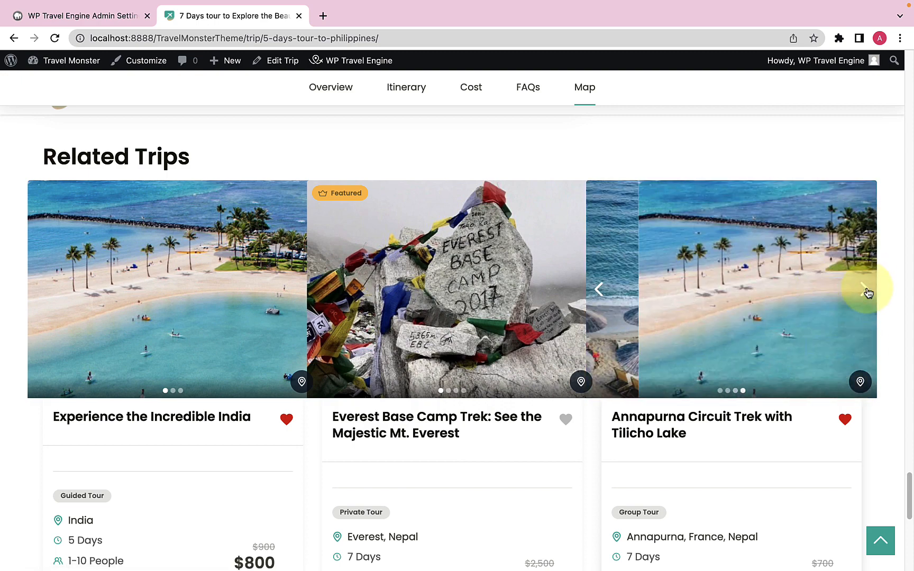
left_click(880, 284)
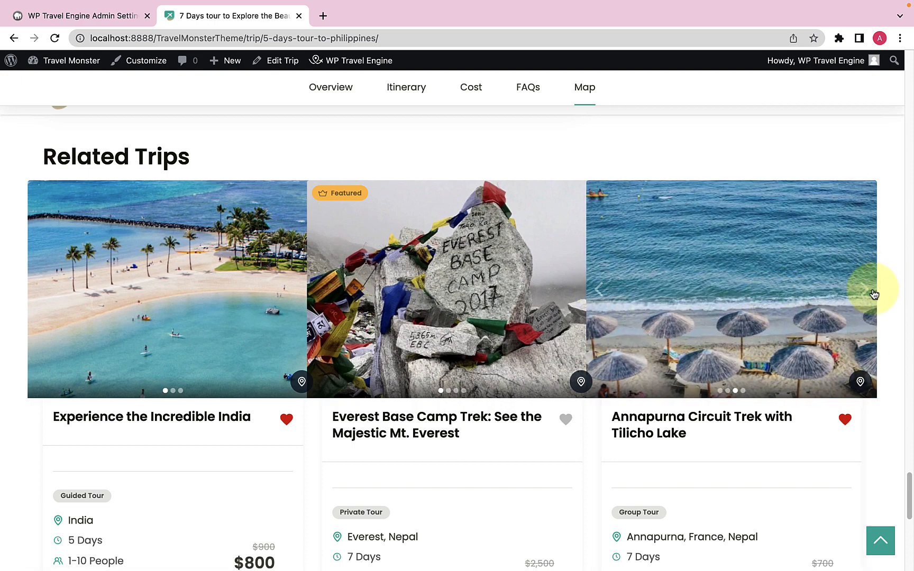
left_click(865, 291)
left_click(864, 292)
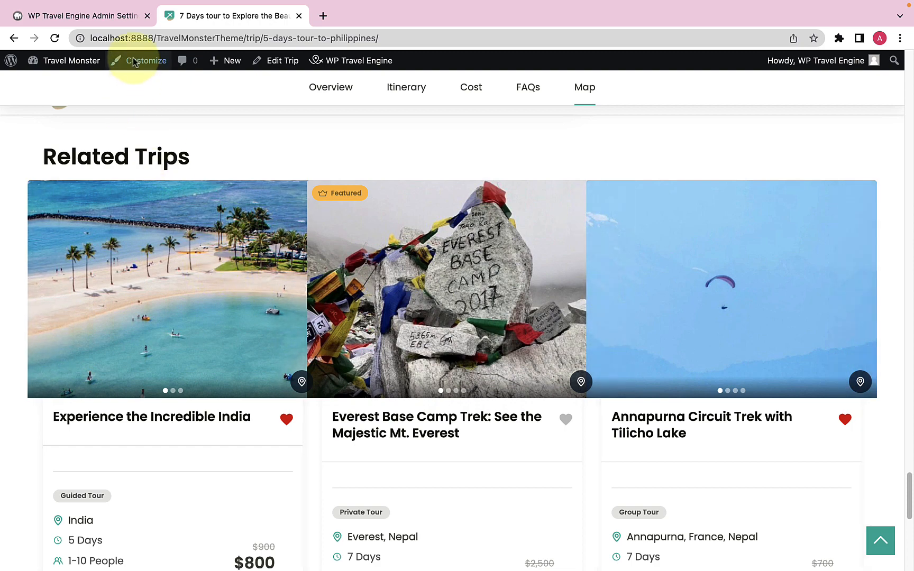
- Turn off Enable New Layout for Related Trips, save the settings, and check the reloaded trip's Related Trips section
left_click(83, 16)
left_click(343, 161)
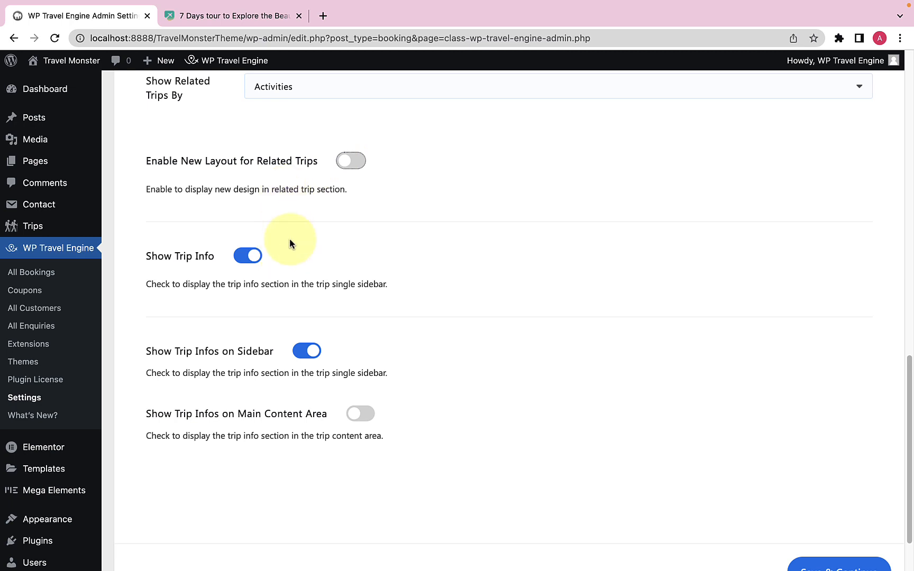
scroll(730, 463, "down", 3)
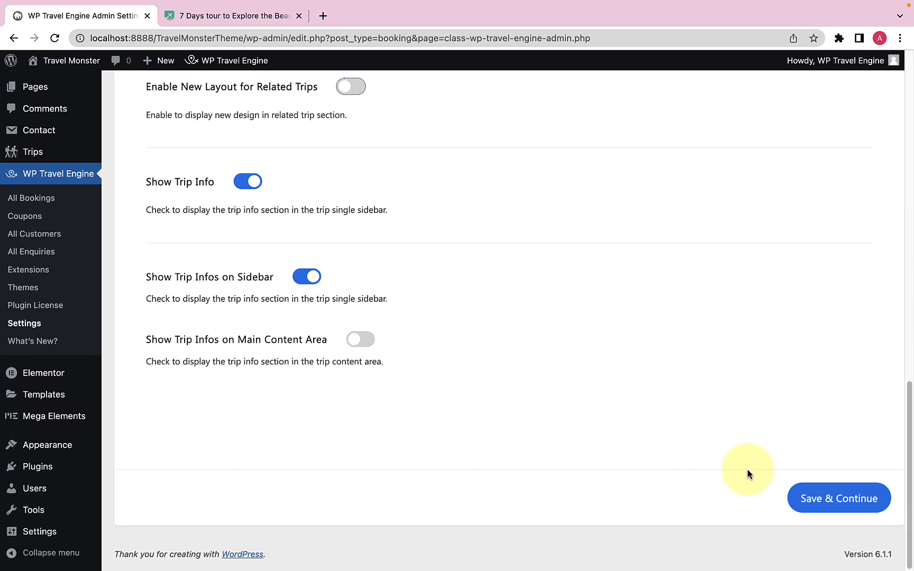
left_click(824, 502)
left_click(209, 18)
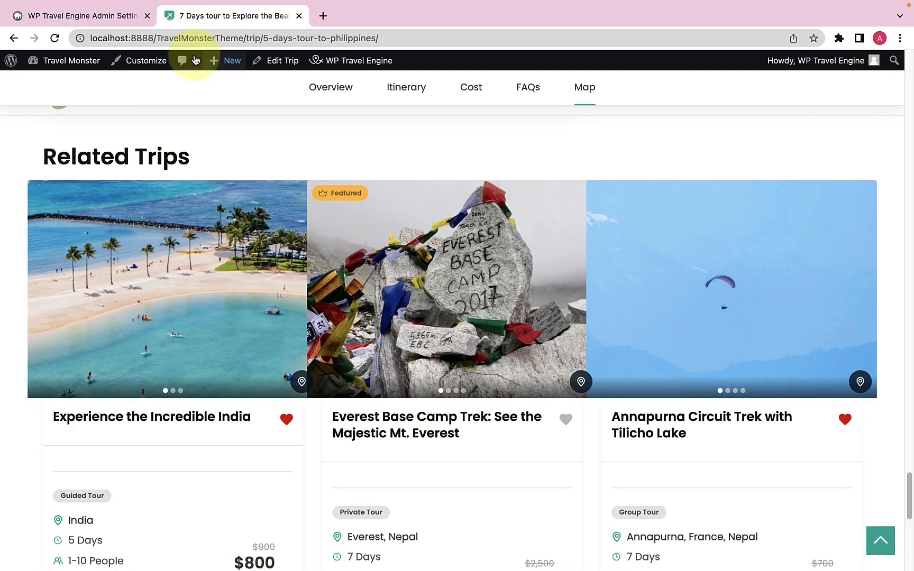
left_click(55, 38)
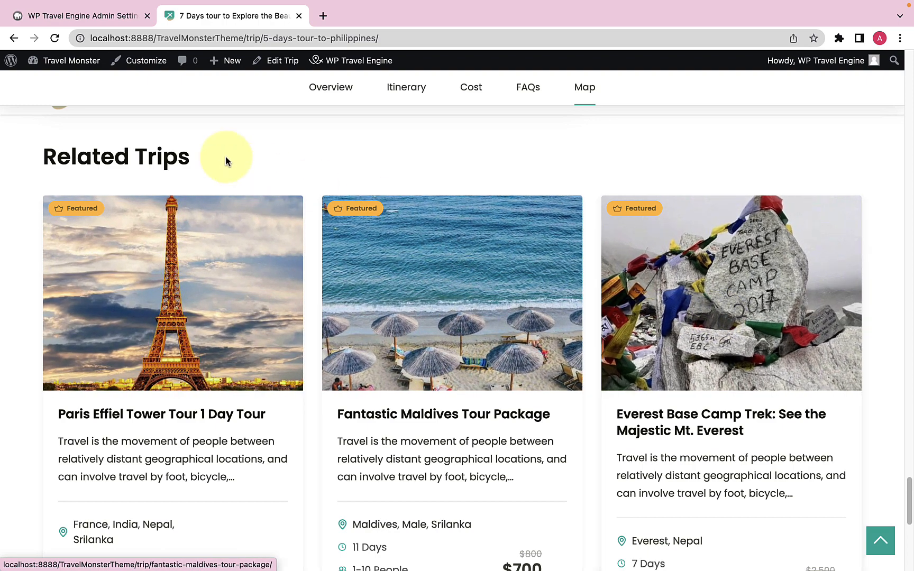
- Turn Enable New Layout for Related Trips back on and review its card options from Show Slider to Show Available Months
left_click(112, 19)
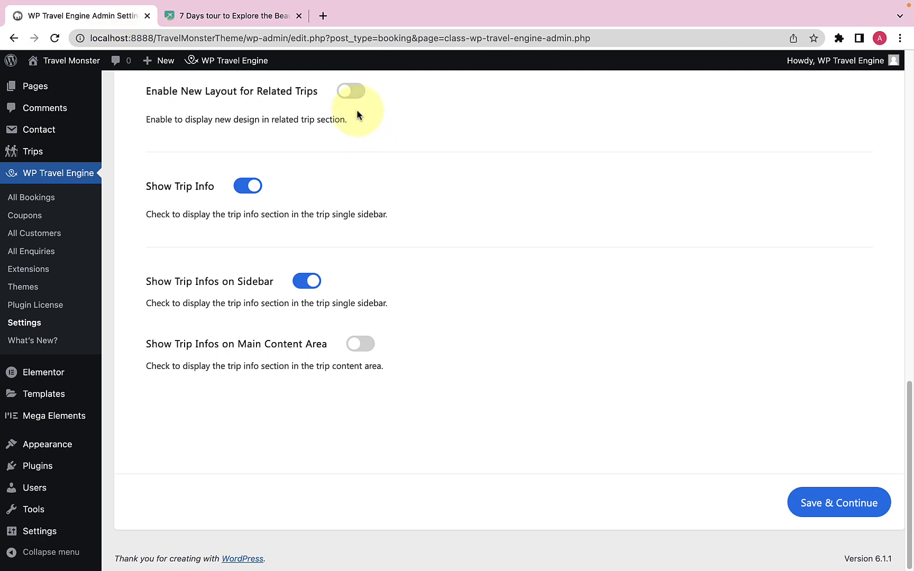
left_click(355, 93)
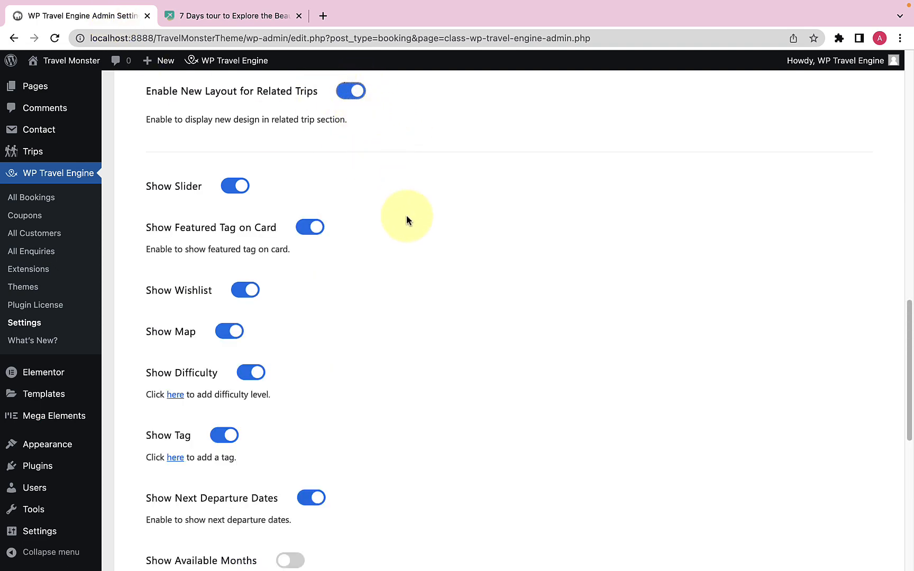
scroll(412, 222, "down", 2)
scroll(302, 322, "down", 9)
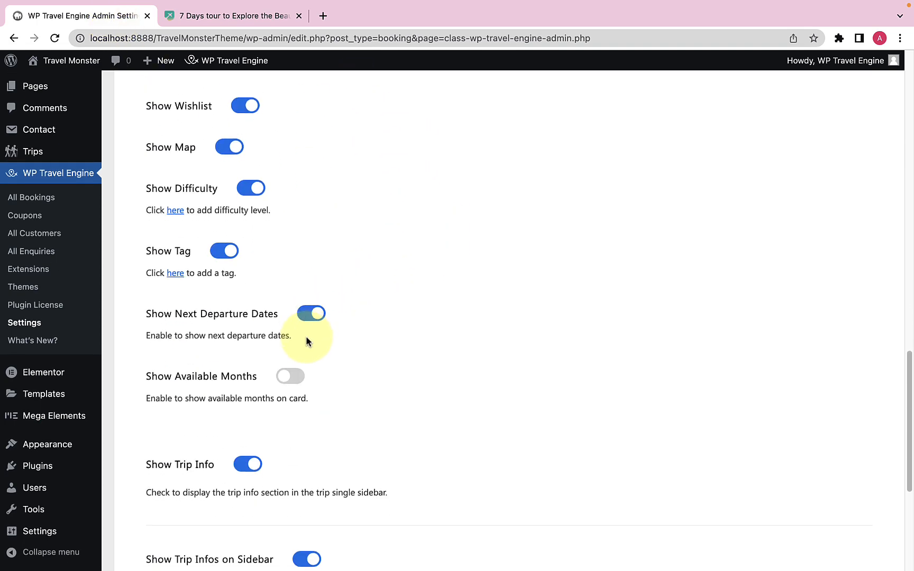
scroll(307, 341, "up", 9)
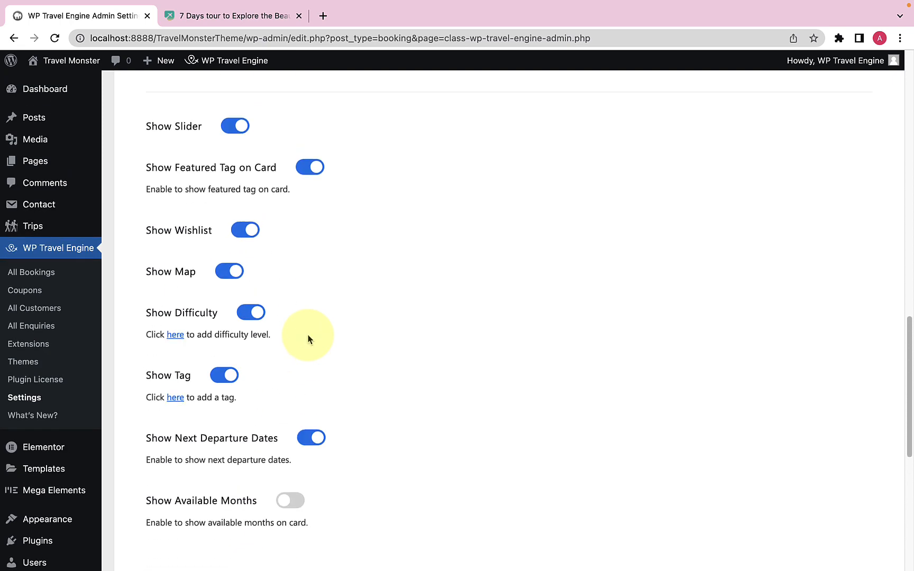
scroll(309, 339, "up", 3)
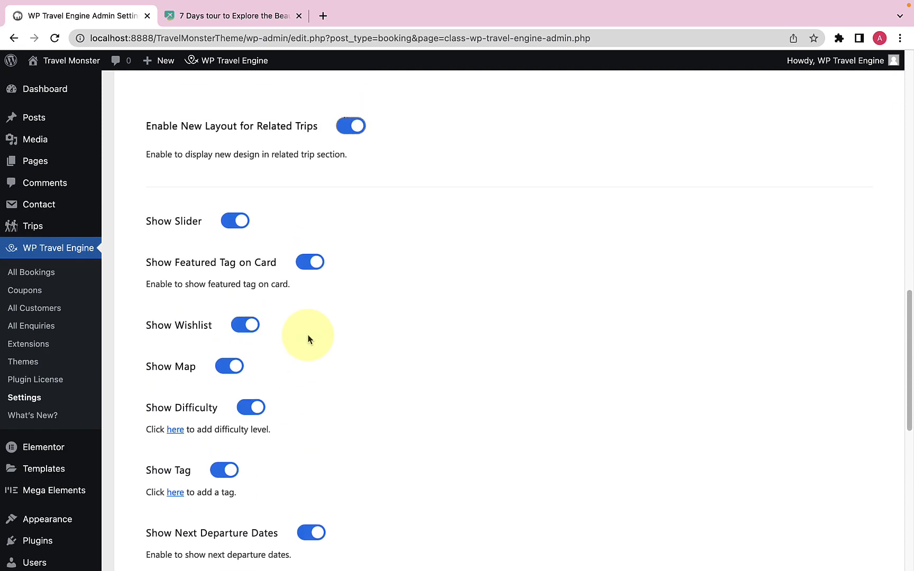
scroll(309, 339, "down", 9)
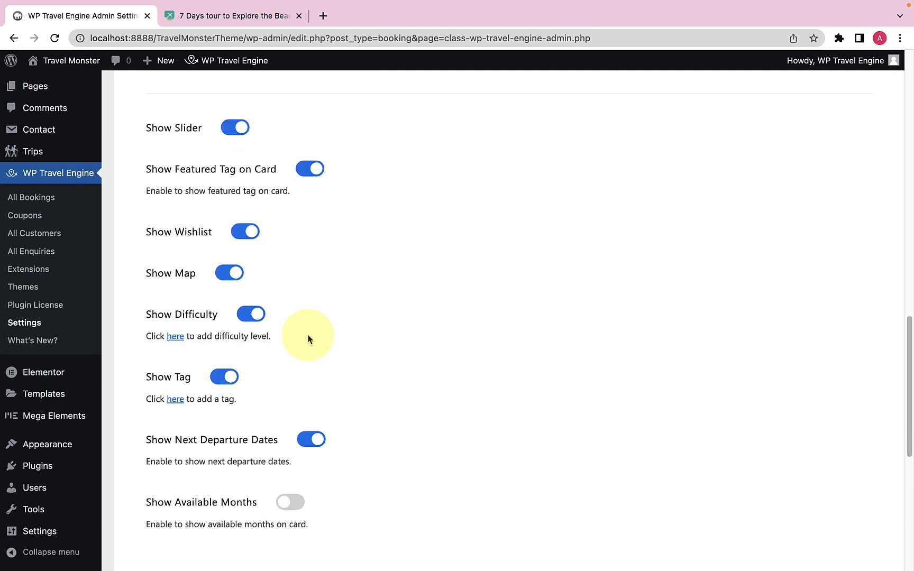
scroll(309, 339, "up", 8)
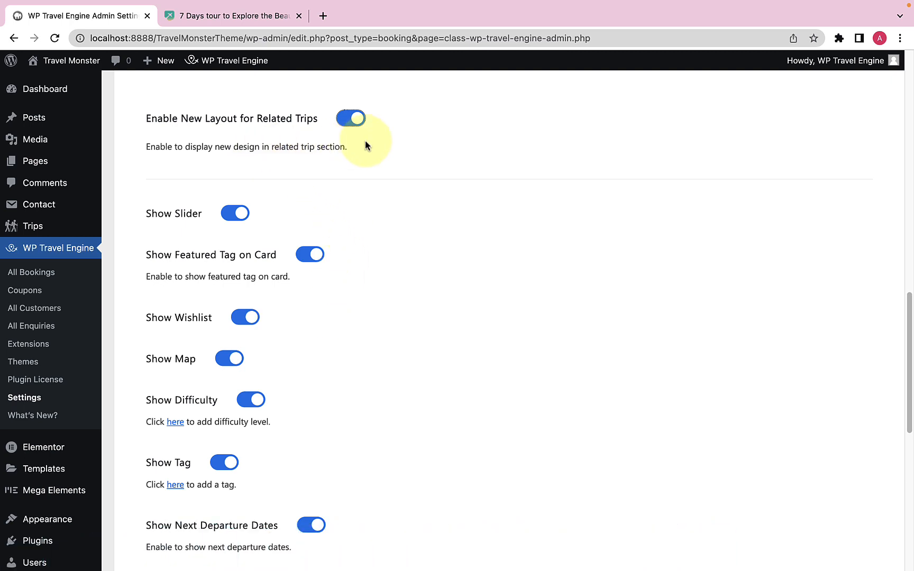
- Save the related trips layout settings and check the Related Trips cards on the reloaded Philippines tour page
scroll(730, 397, "down", 5)
scroll(783, 455, "down", 5)
left_click(815, 500)
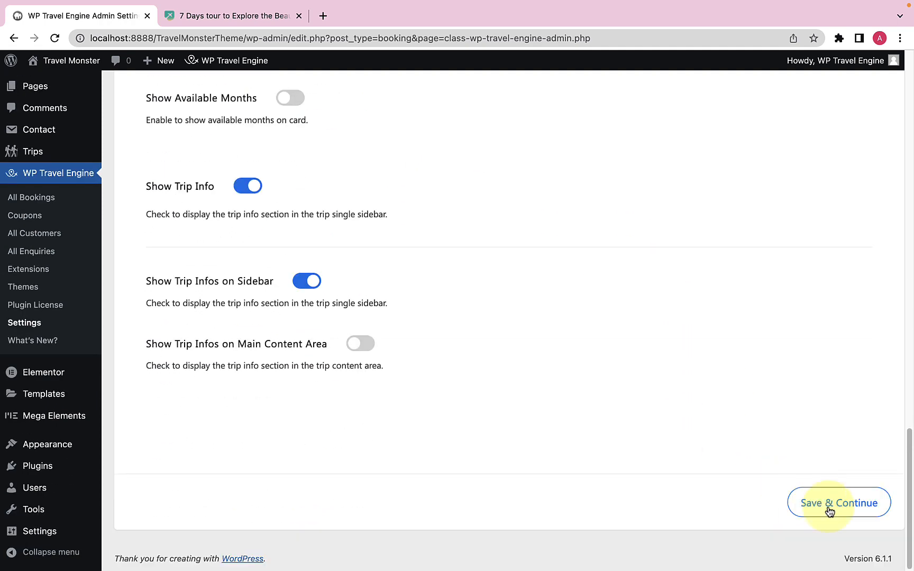
left_click(219, 17)
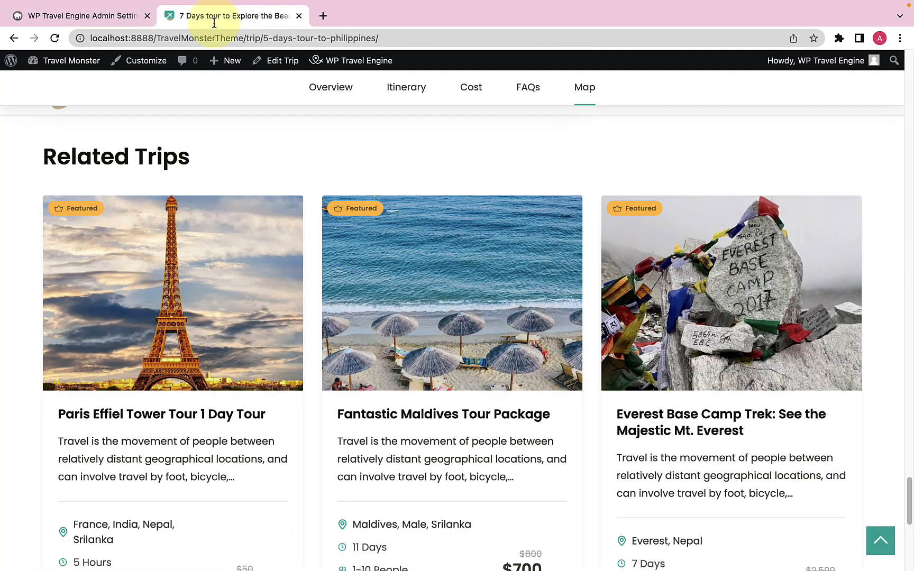
left_click(55, 38)
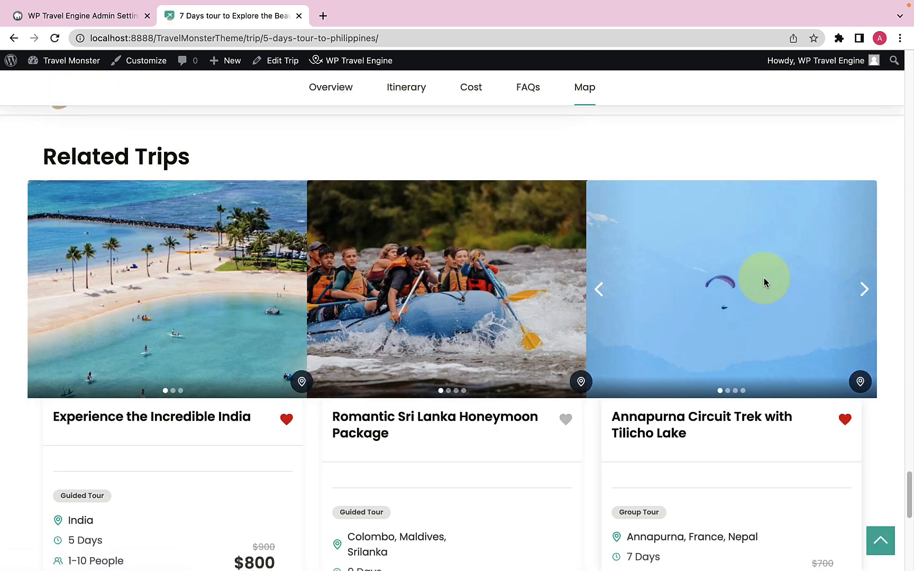
- Compare the trip info settings with the trip info blocks in the Philippines tour's sidebar and main content area
left_click(121, 15)
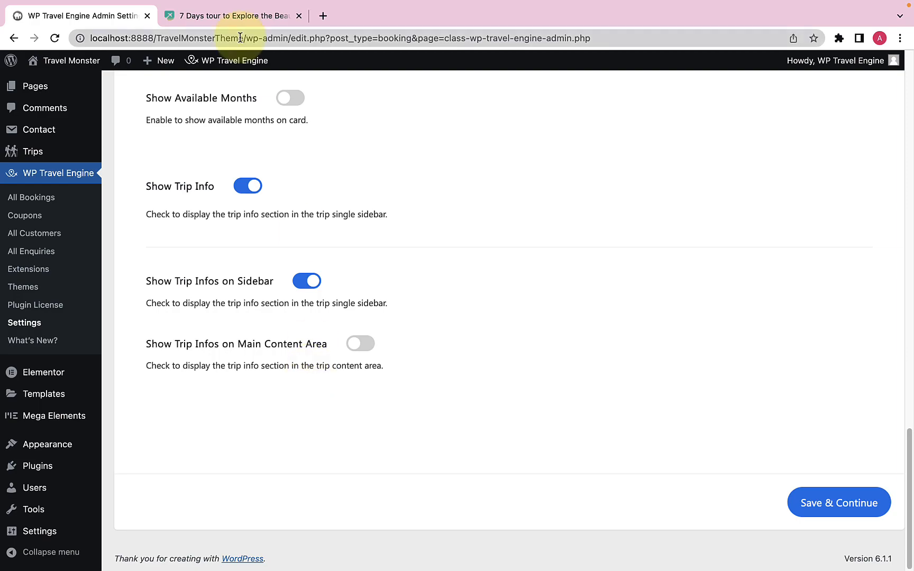
left_click(259, 15)
scroll(405, 249, "up", 20)
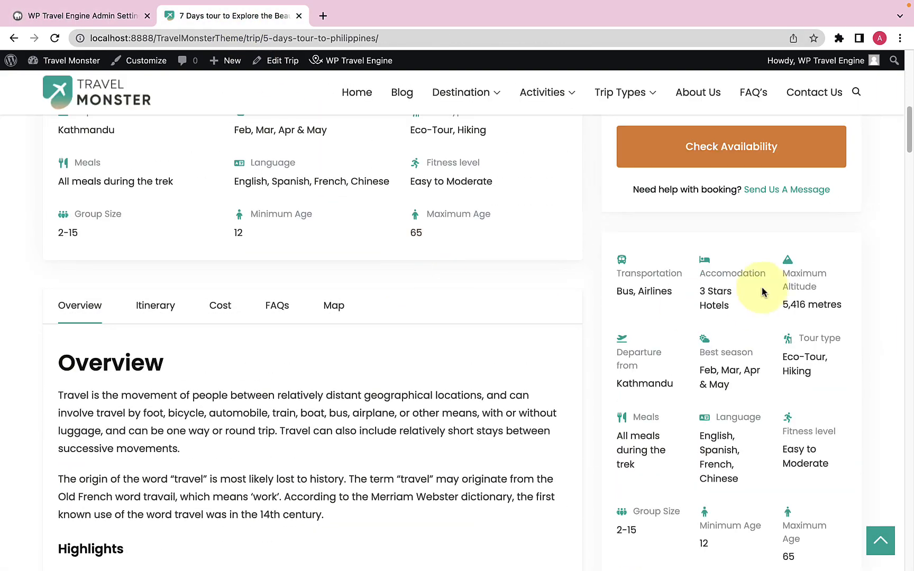
scroll(761, 275, "down", 7)
scroll(762, 276, "up", 6)
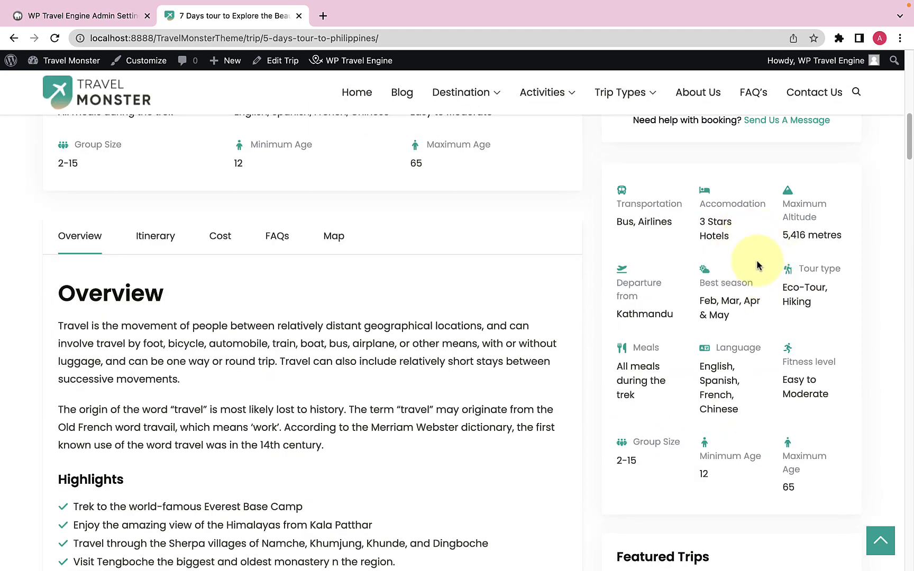
- Turn off Show Trip Infos on Sidebar, save the settings, and check the sidebar and content of the reloaded Philippines tour page
left_click(138, 16)
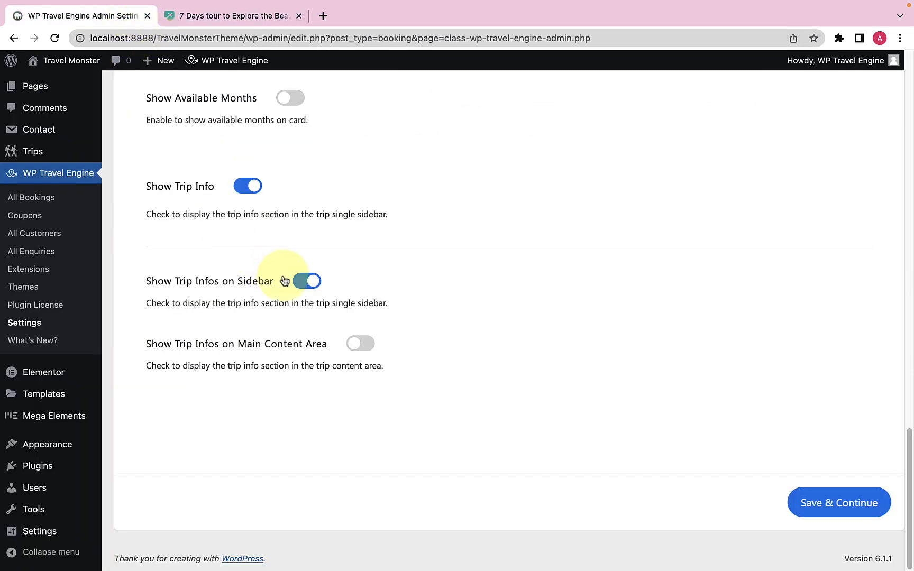
left_click(829, 499)
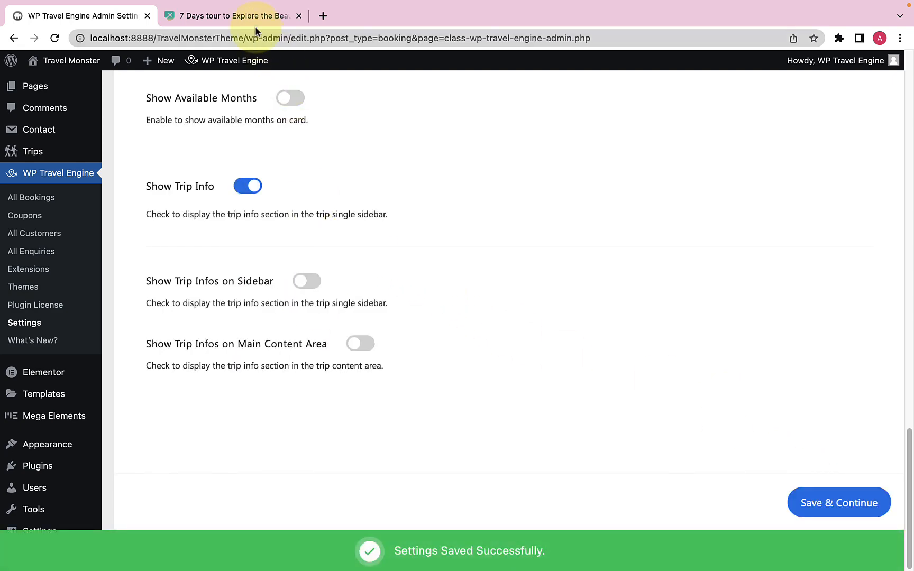
left_click(258, 20)
left_click(54, 38)
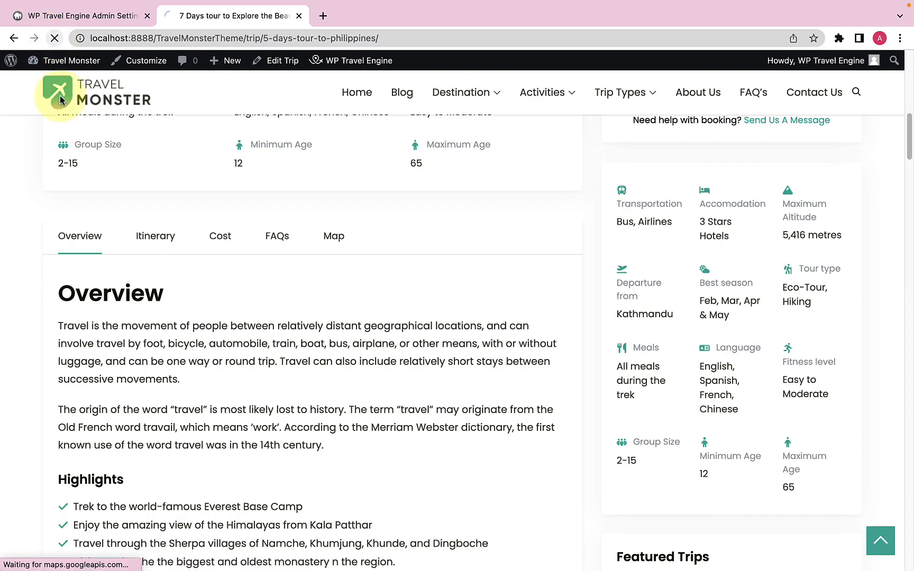
scroll(587, 300, "down", 15)
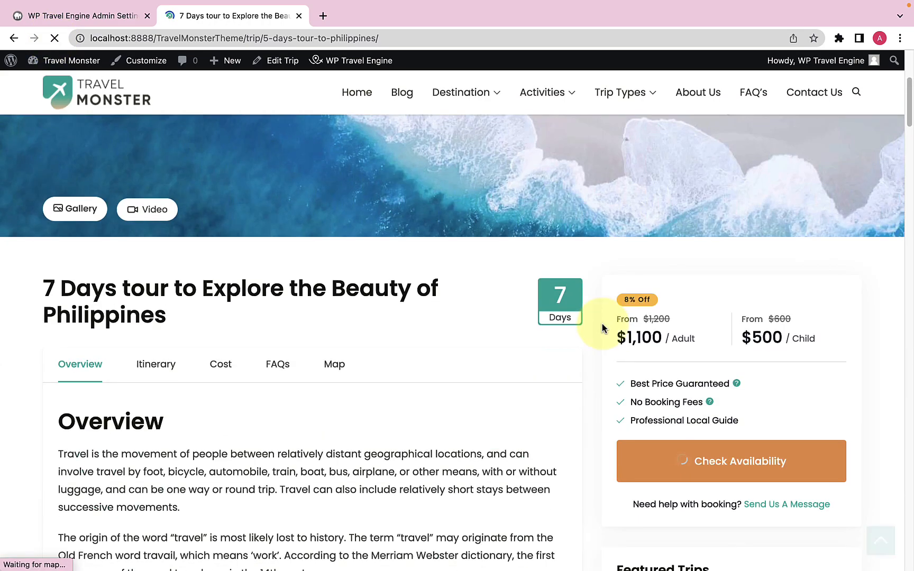
scroll(603, 328, "down", 8)
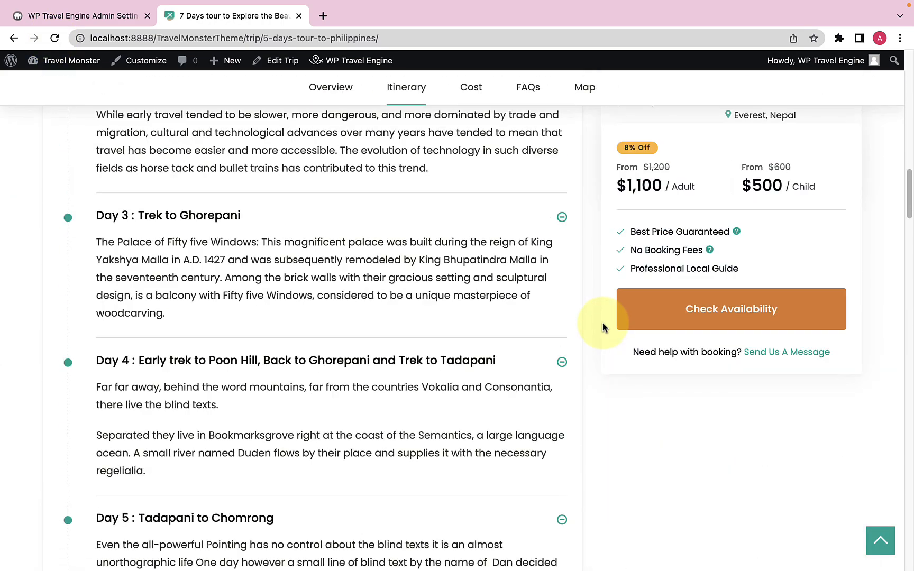
scroll(602, 328, "up", 14)
scroll(603, 324, "up", 5)
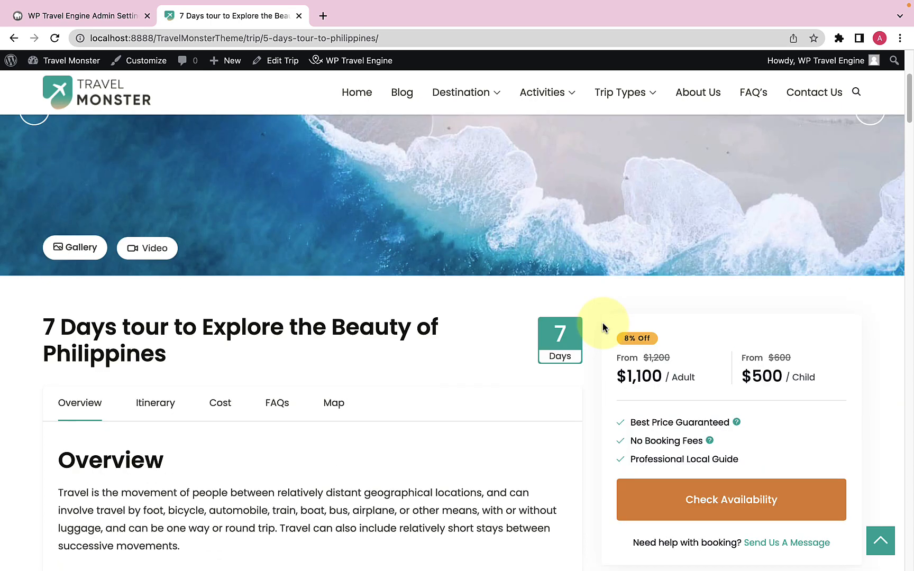
- Save the settings with Show Trip Infos on Main Content Area enabled and check the trip info block on the reloaded Philippines tour page
scroll(603, 328, "down", 2)
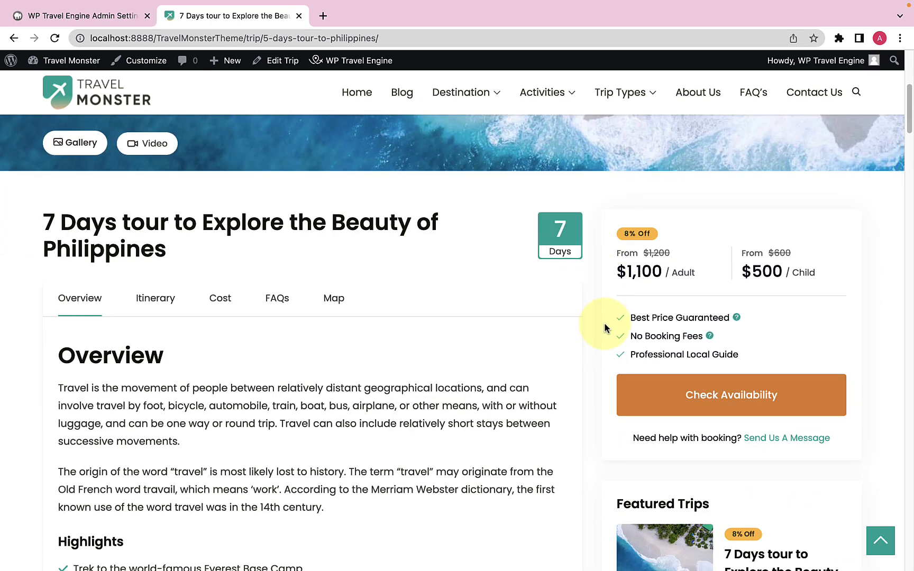
left_click(141, 20)
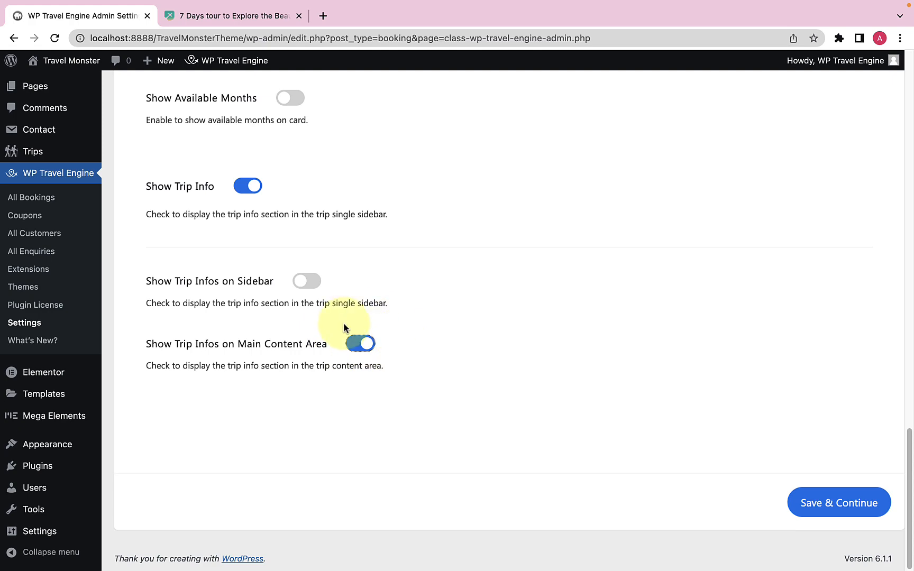
left_click(825, 504)
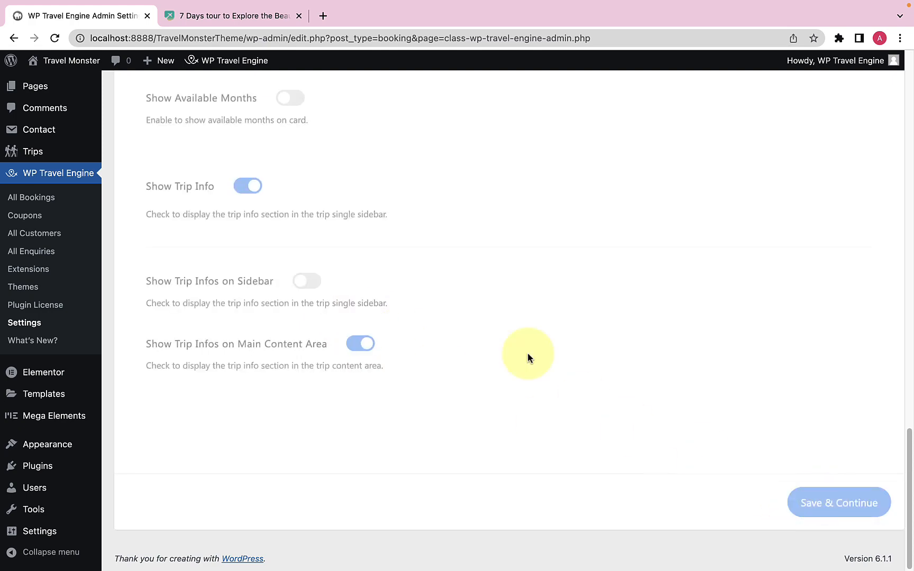
left_click(277, 19)
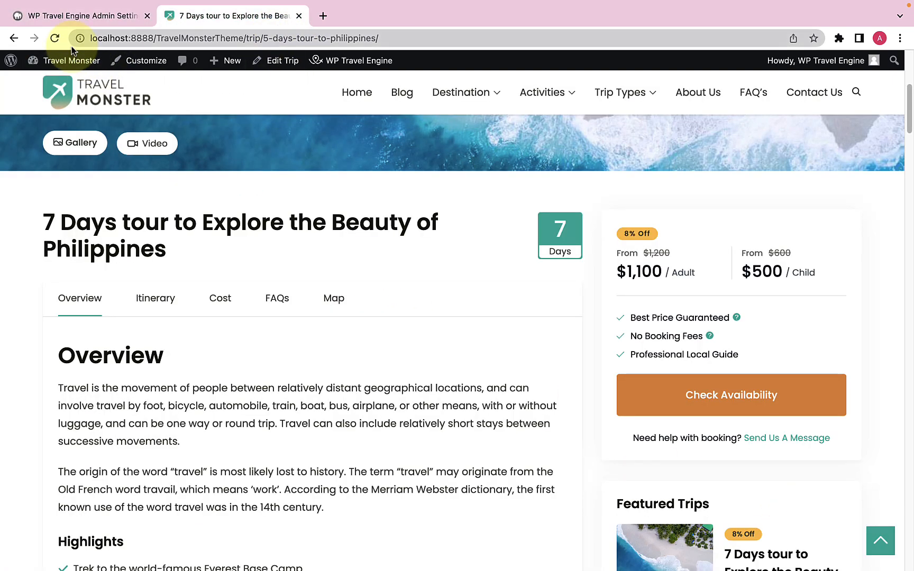
left_click(55, 38)
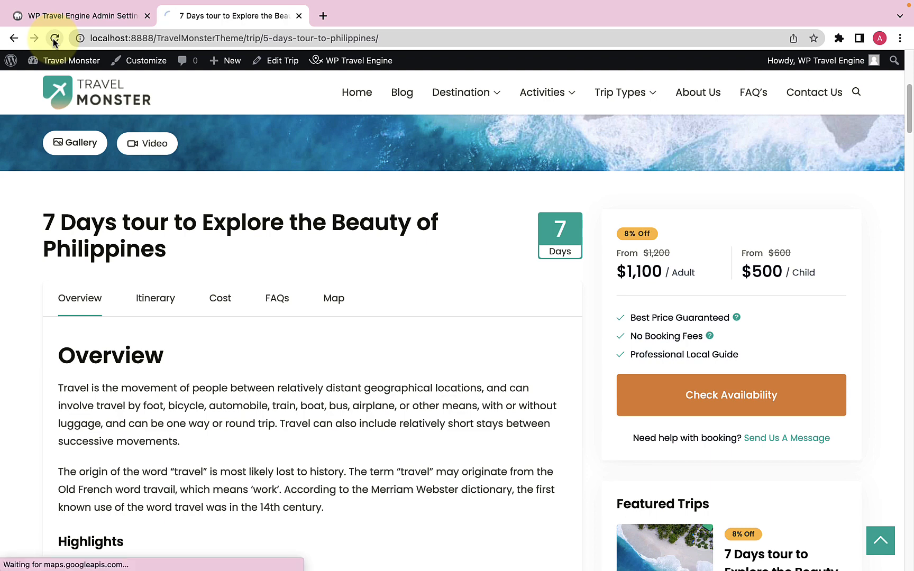
scroll(275, 341, "down", 2)
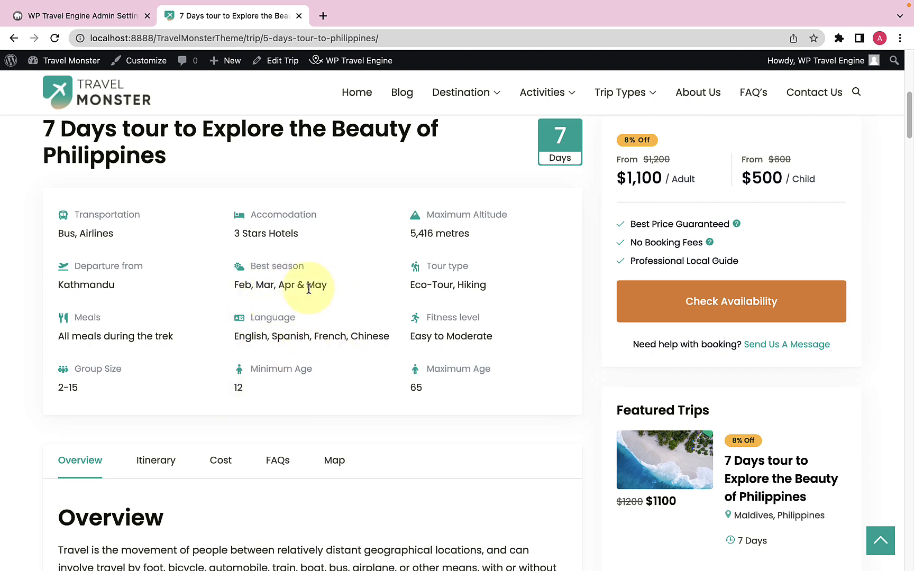
- Turn Show Trip Infos on Sidebar back on, save, and check both trip info blocks on the reloaded Philippines tour page
left_click(80, 15)
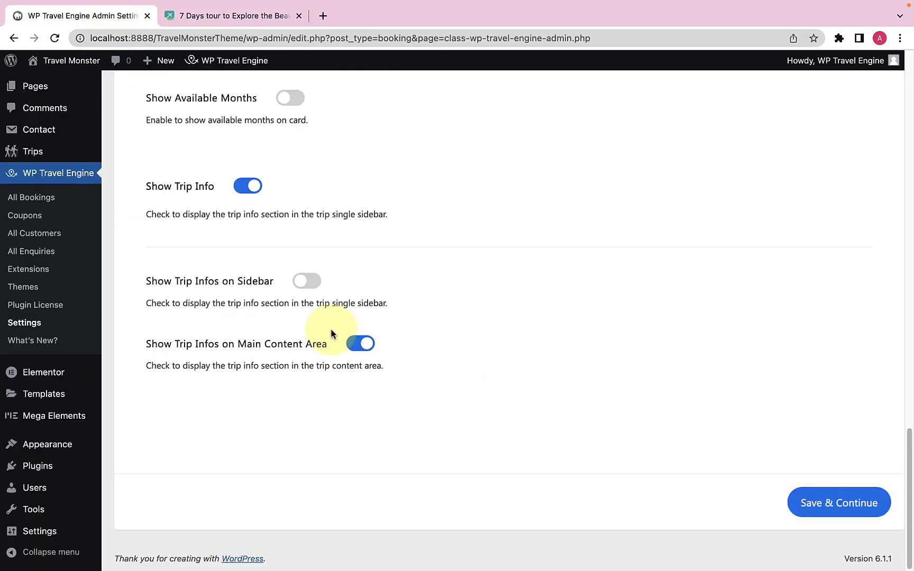
left_click(311, 284)
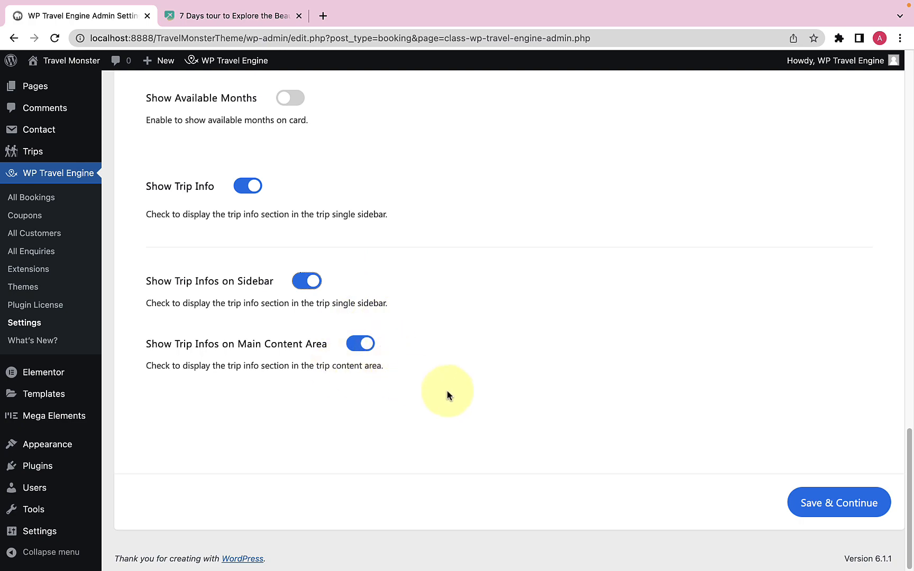
left_click(832, 503)
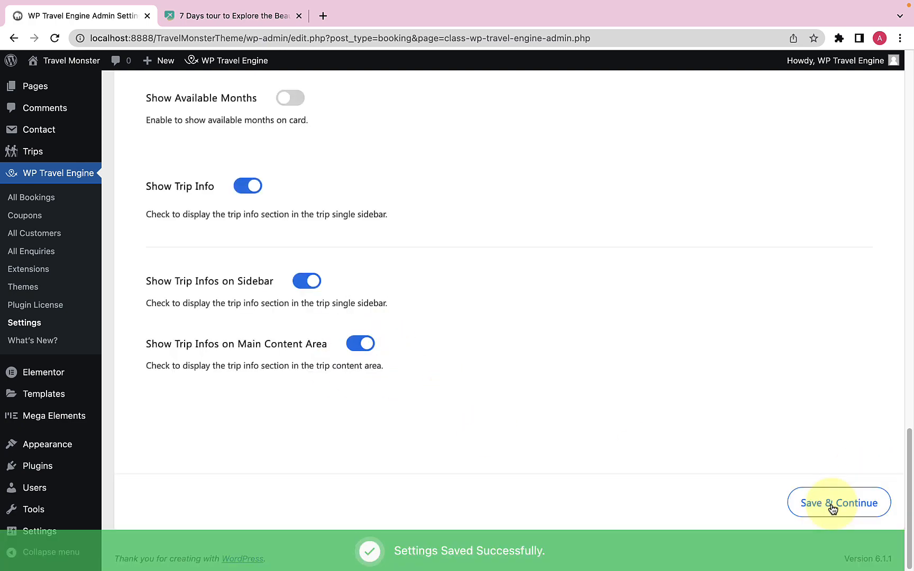
left_click(233, 15)
left_click(55, 38)
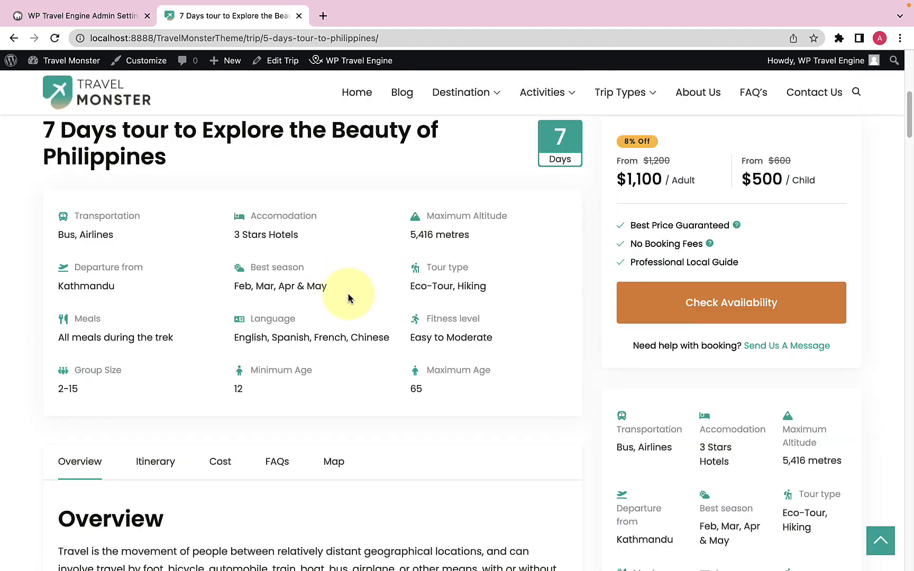
scroll(622, 364, "down", 3)
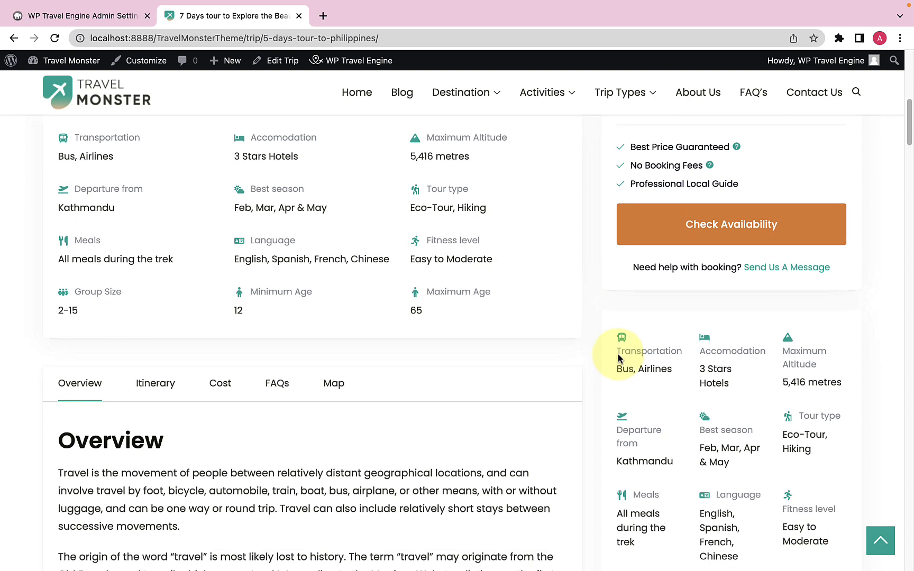
scroll(575, 367, "up", 5)
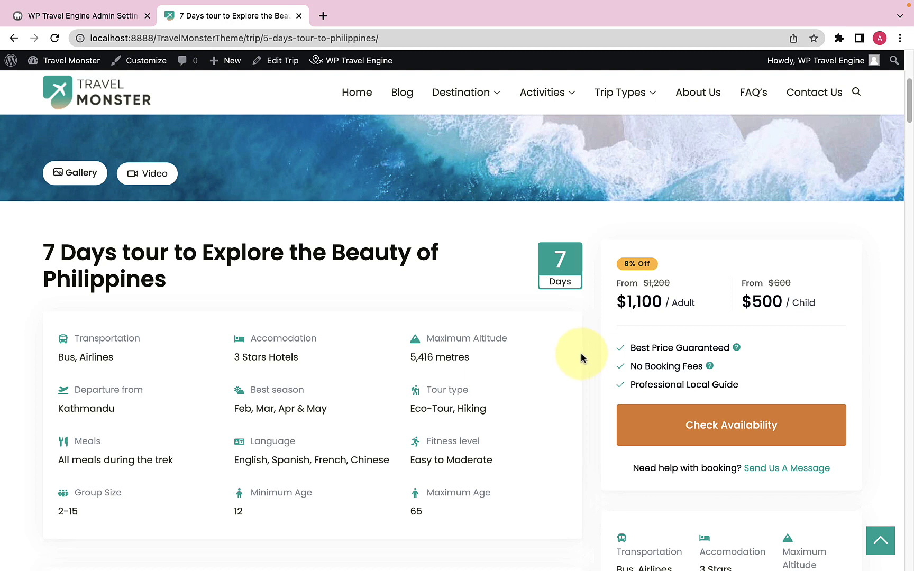
- Return to the Maldives destination page and look through its trip cards and their wishlist hearts
left_click(14, 38)
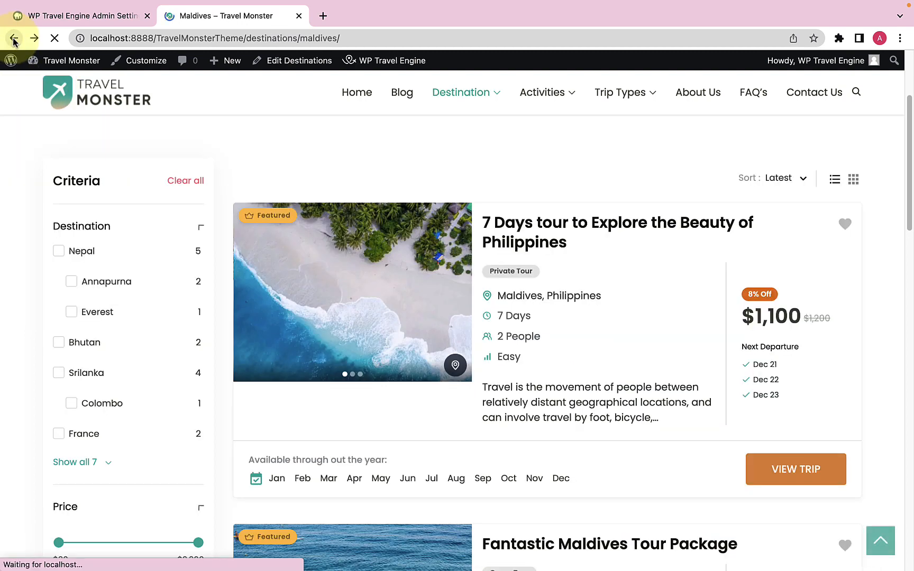
scroll(561, 344, "down", 9)
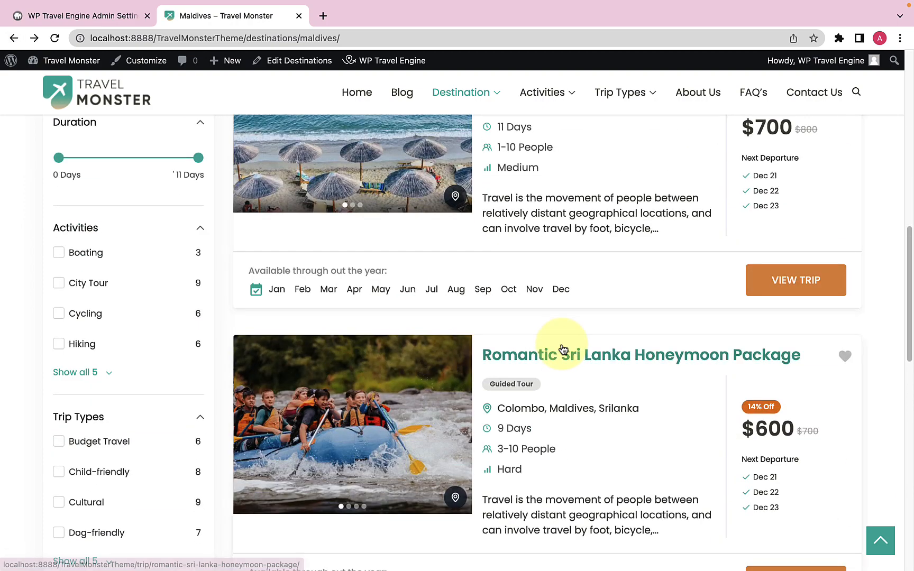
scroll(563, 350, "up", 2)
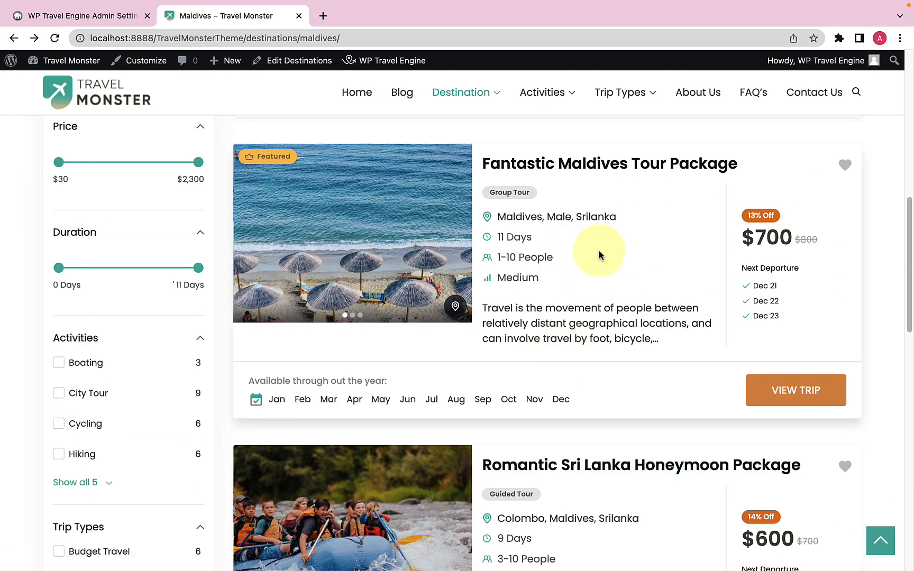
scroll(596, 318, "down", 6)
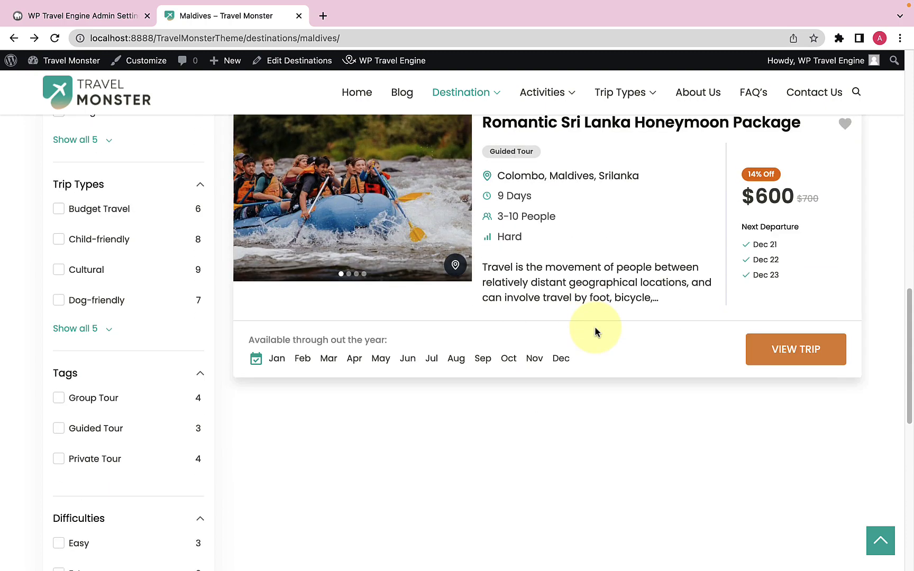
scroll(595, 332, "up", 14)
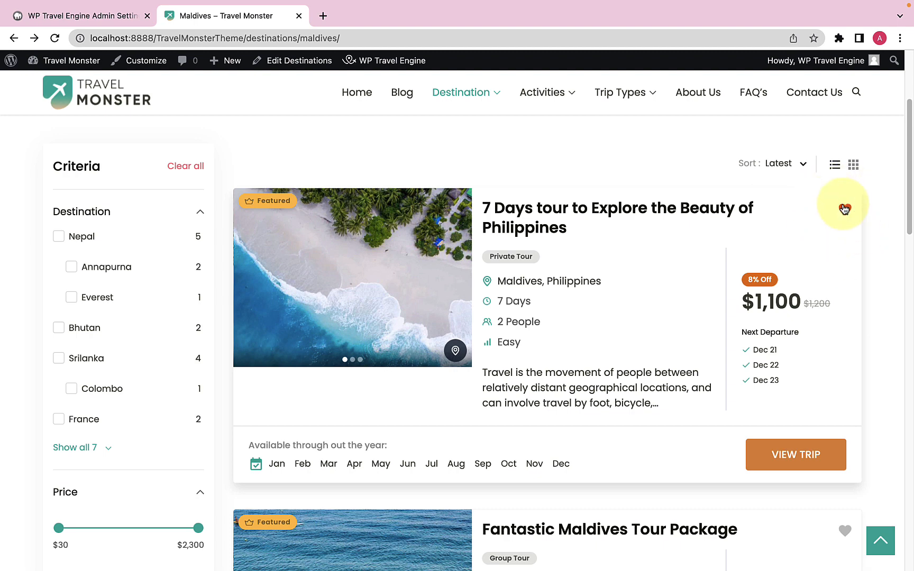
- Add the Philippines tour, Fantastic Maldives Tour Package and Romantic Sri Lanka Honeymoon Package to the wishlist from the Maldives destination page
scroll(845, 210, "down", 5)
left_click(845, 271)
scroll(843, 384, "down", 1)
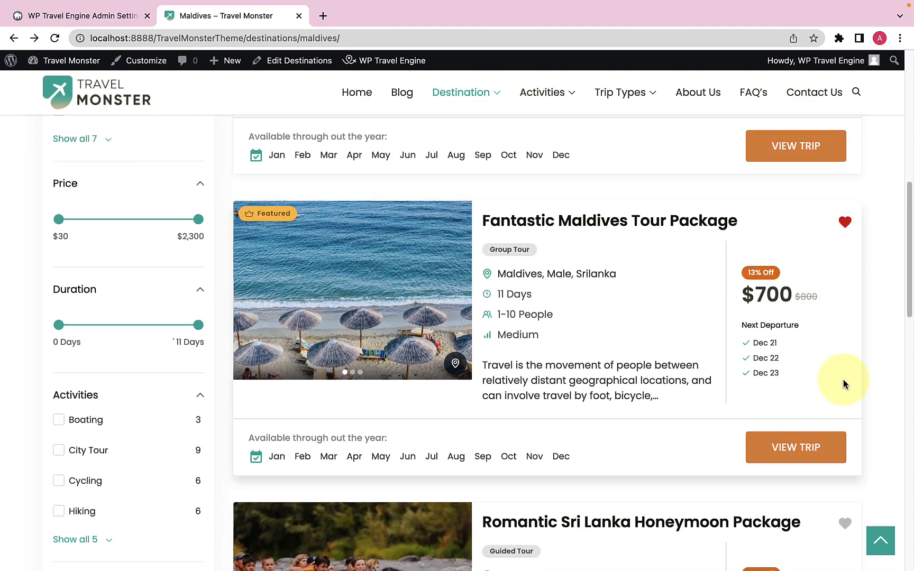
scroll(842, 381, "down", 5)
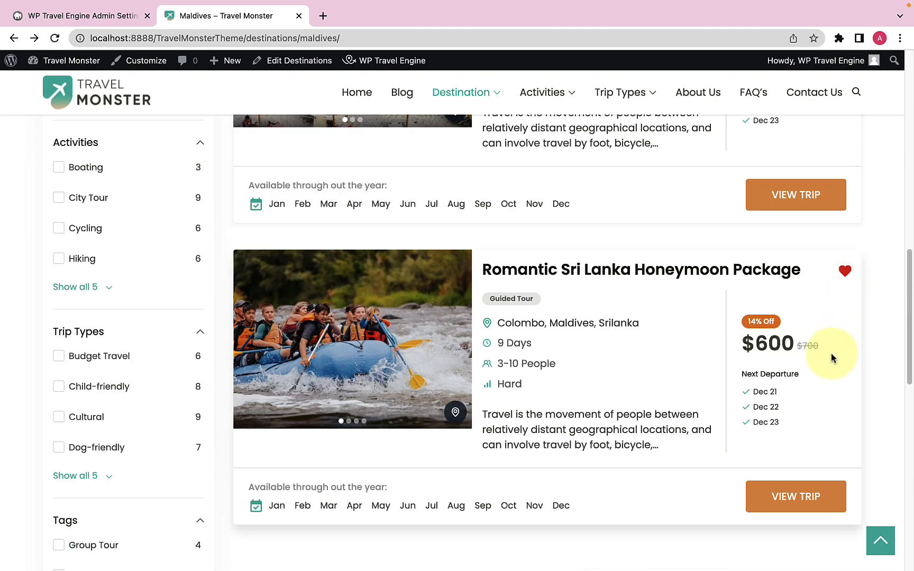
scroll(831, 353, "down", 5)
scroll(831, 353, "up", 5)
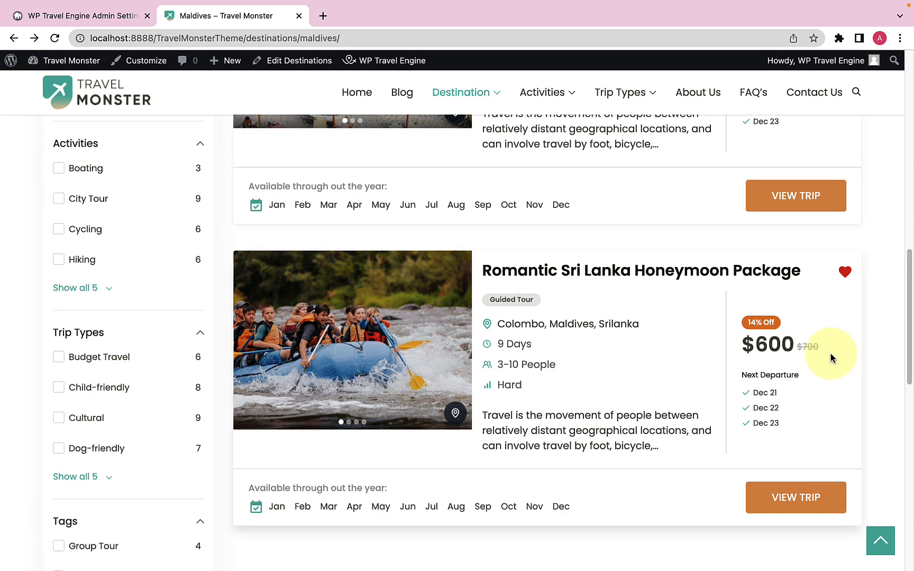
scroll(831, 355, "up", 9)
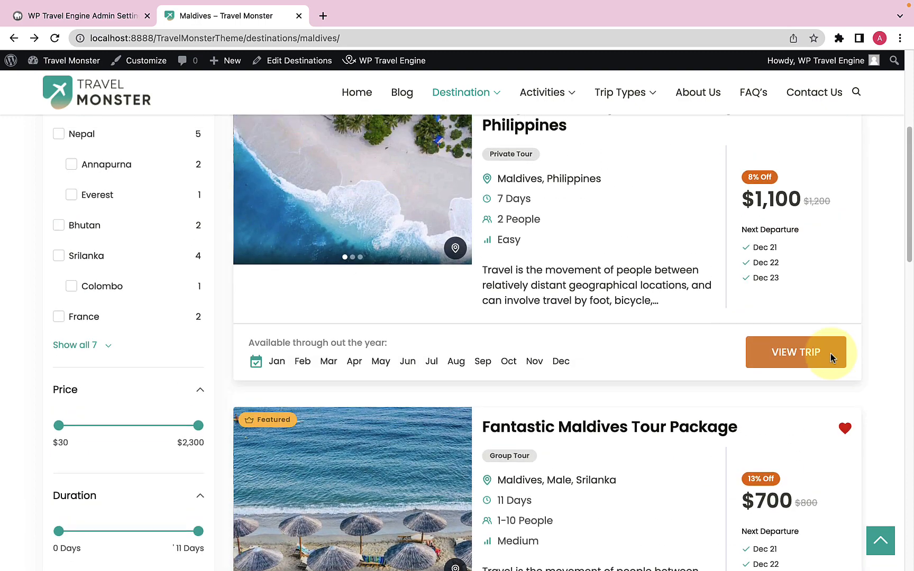
scroll(831, 357, "up", 2)
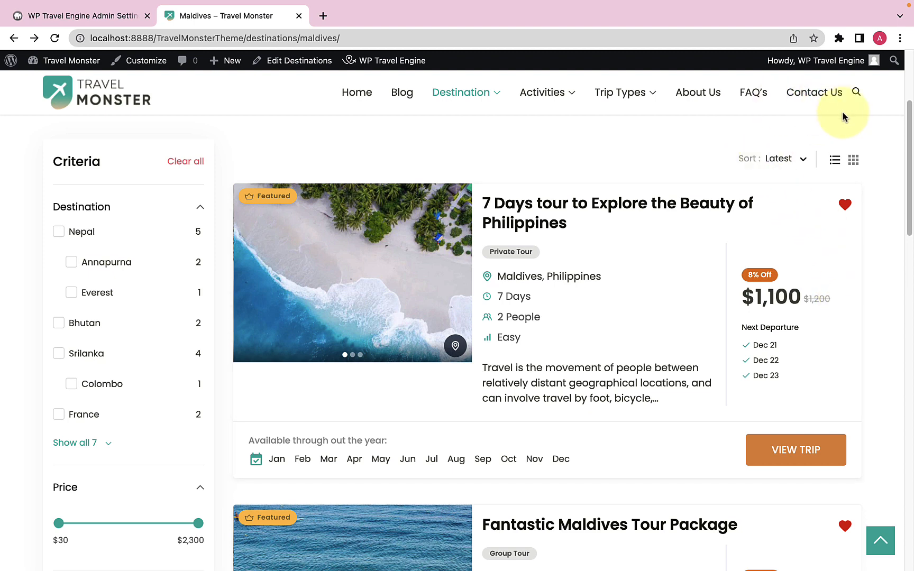
scroll(845, 310, "down", 8)
scroll(846, 304, "up", 7)
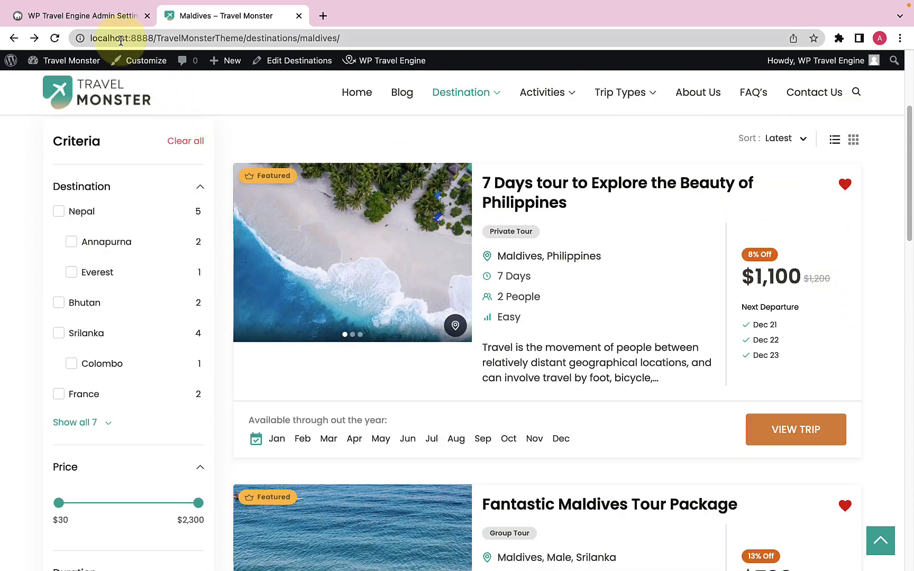
- Create a new WordPress page titled "Your Wishlist"
left_click(117, 24)
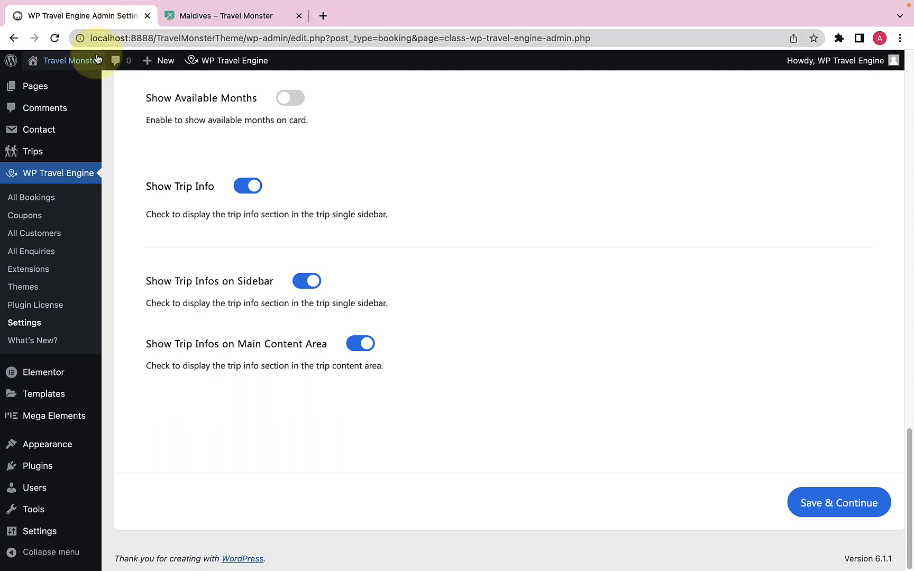
mouse_move(73, 91)
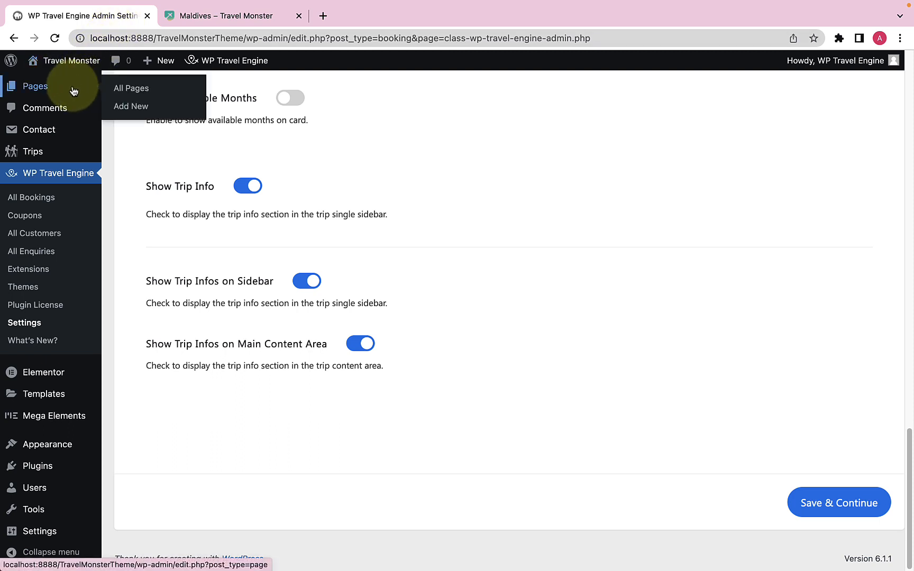
left_click(131, 106)
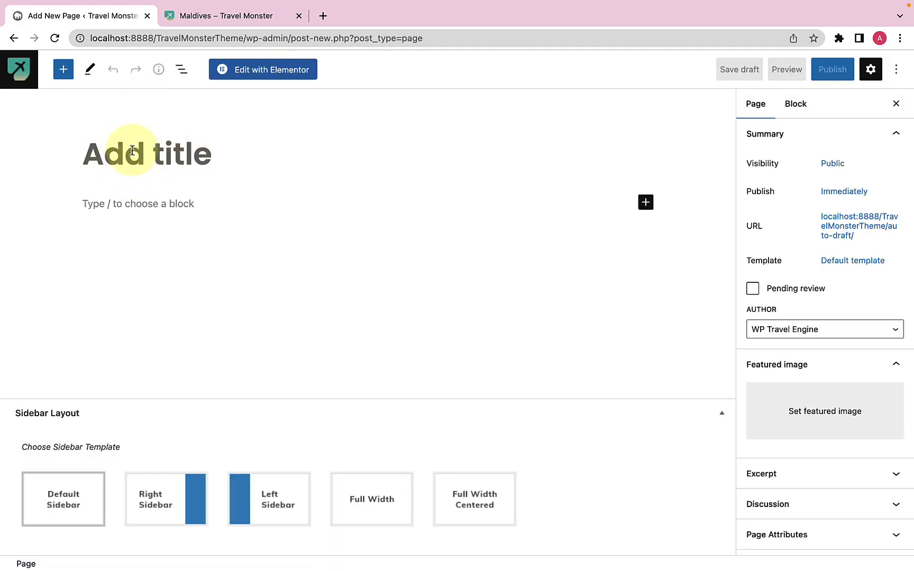
type("Your")
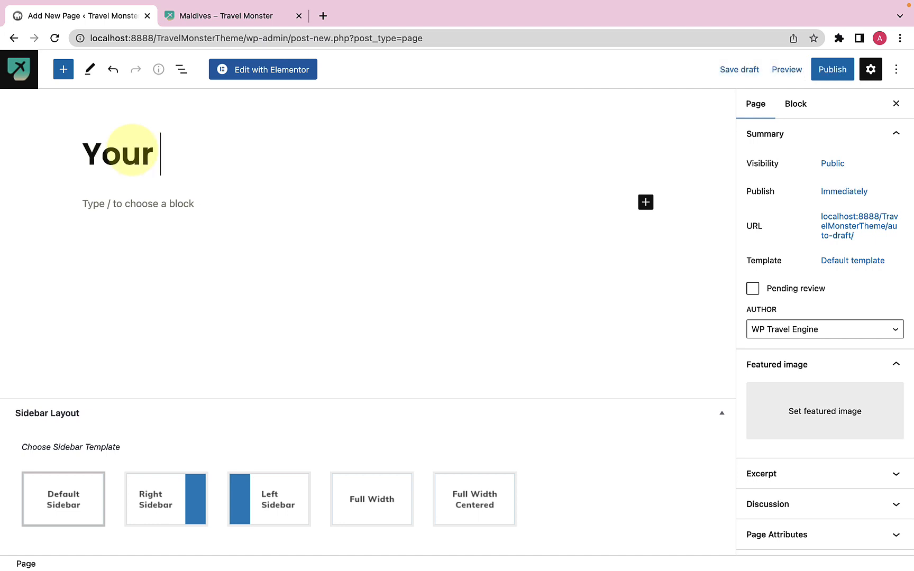
type(" Wishlist")
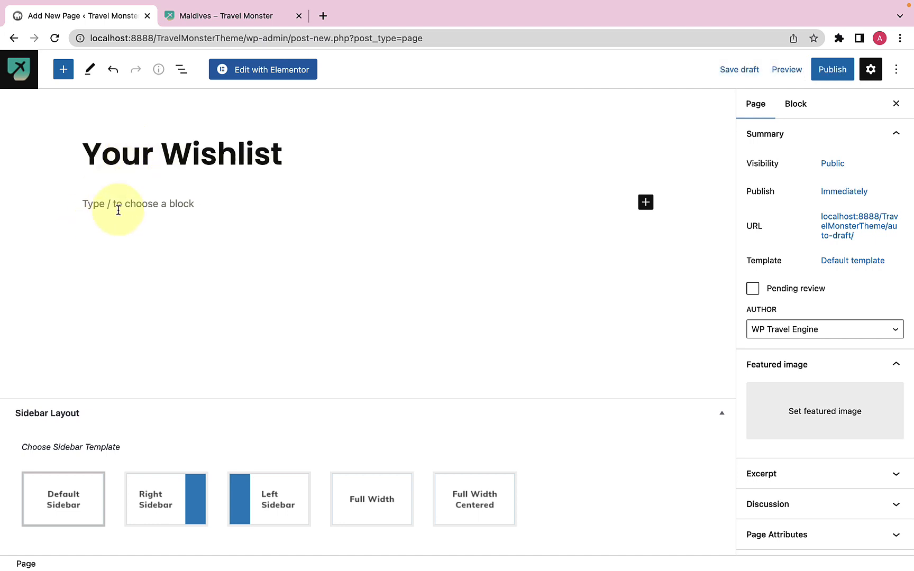
- Add the shortcode [WP_TRAVEL_ENGINE_WISHLIST] as the page's content and publish the page
left_click(147, 202)
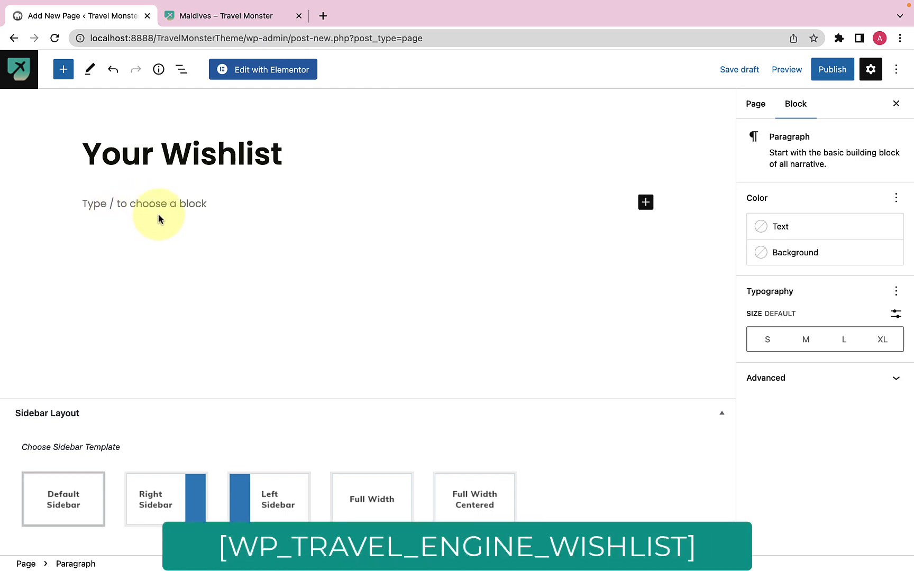
type("[WP_TRAVEL_ENGINE_WISHLIST]")
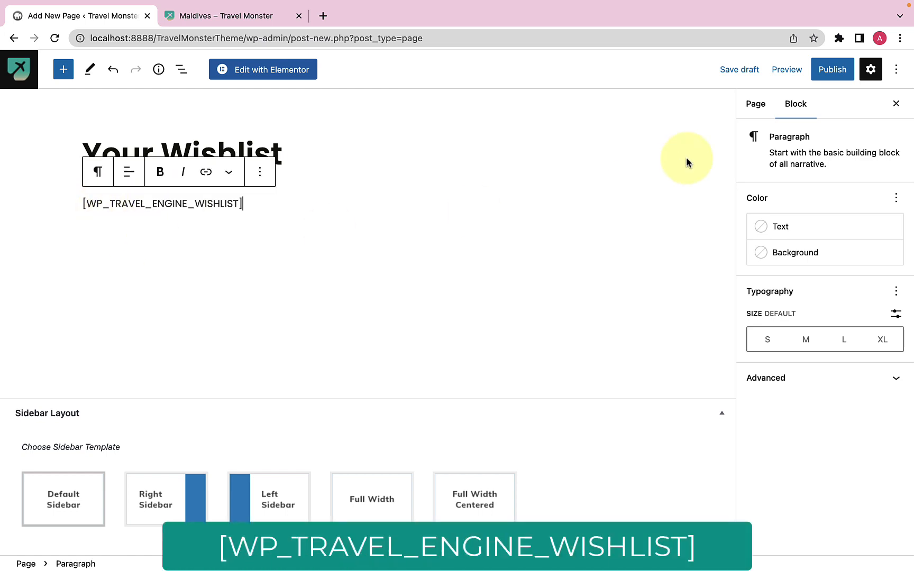
left_click(833, 70)
left_click(800, 74)
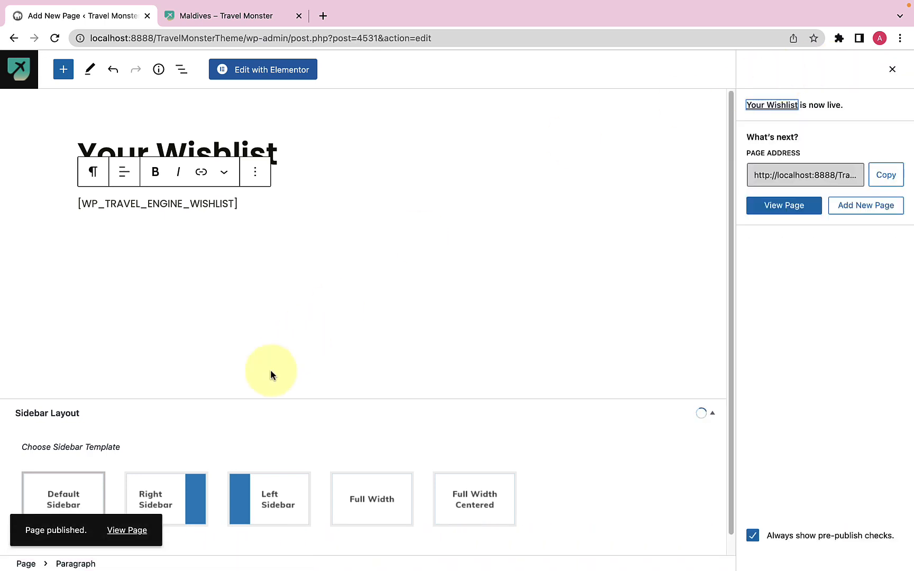
- Open the published Your Wishlist page in a new browser tab and look through the wishlisted trip cards
right_click(141, 532)
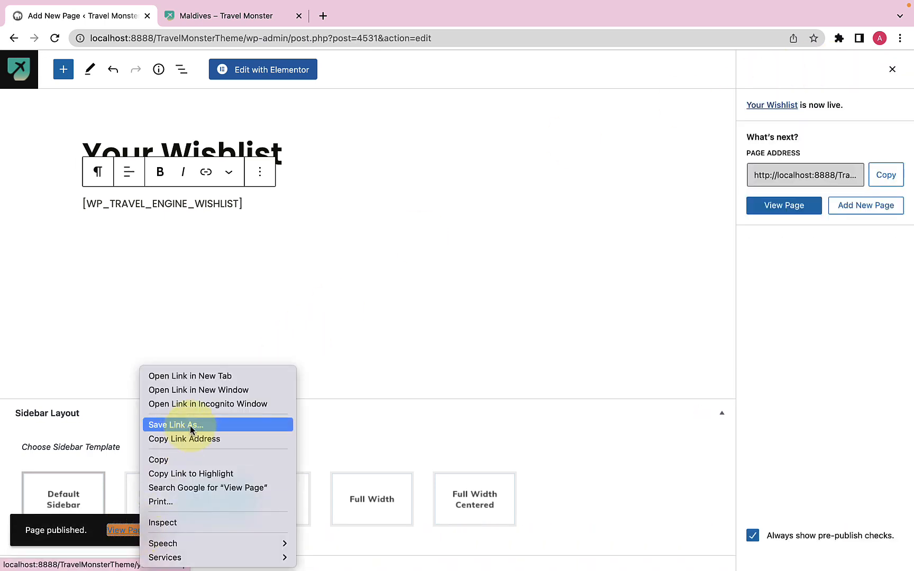
left_click(202, 378)
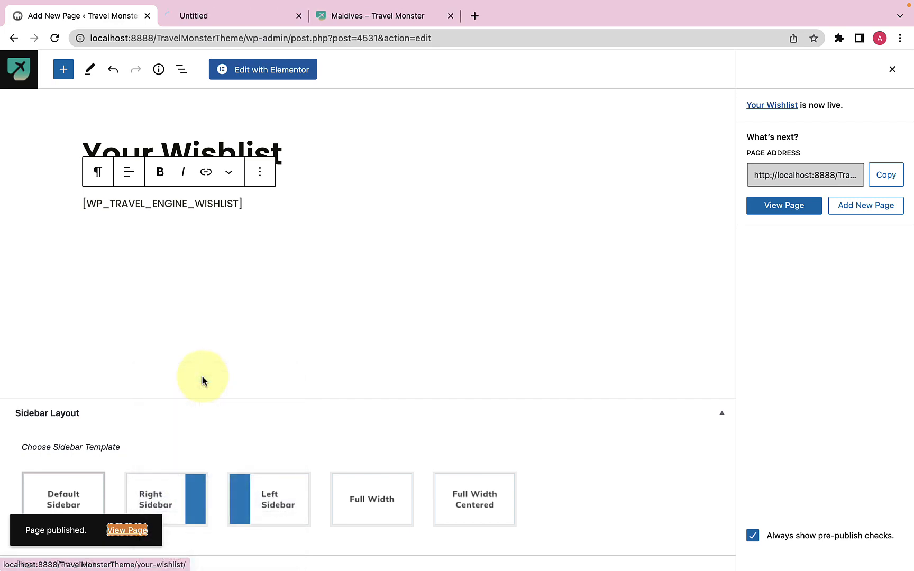
left_click(266, 24)
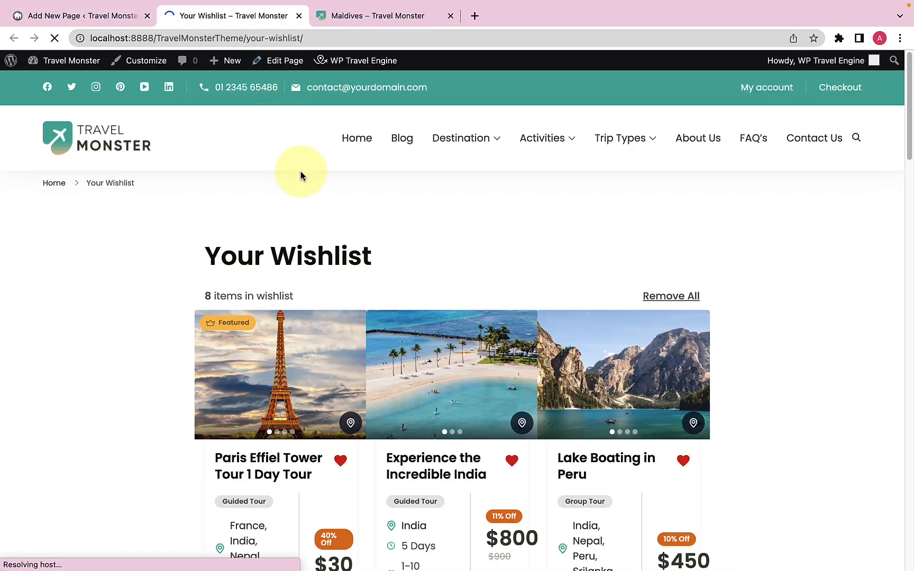
scroll(317, 243, "down", 3)
scroll(529, 252, "down", 10)
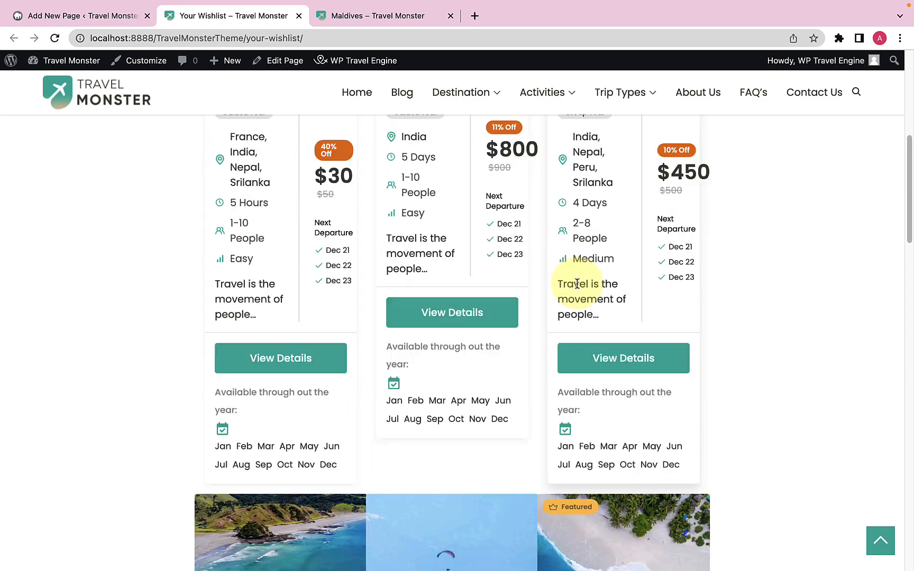
- Look over the remaining trip cards on the Your Wishlist page and open the Secondary Menu for editing in the site customizer
scroll(574, 297, "down", 8)
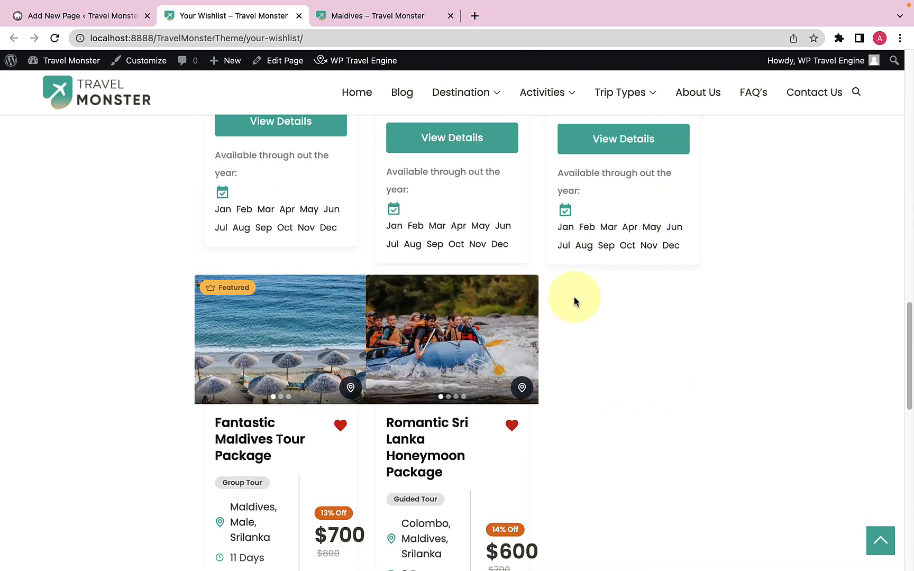
scroll(347, 274, "up", 20)
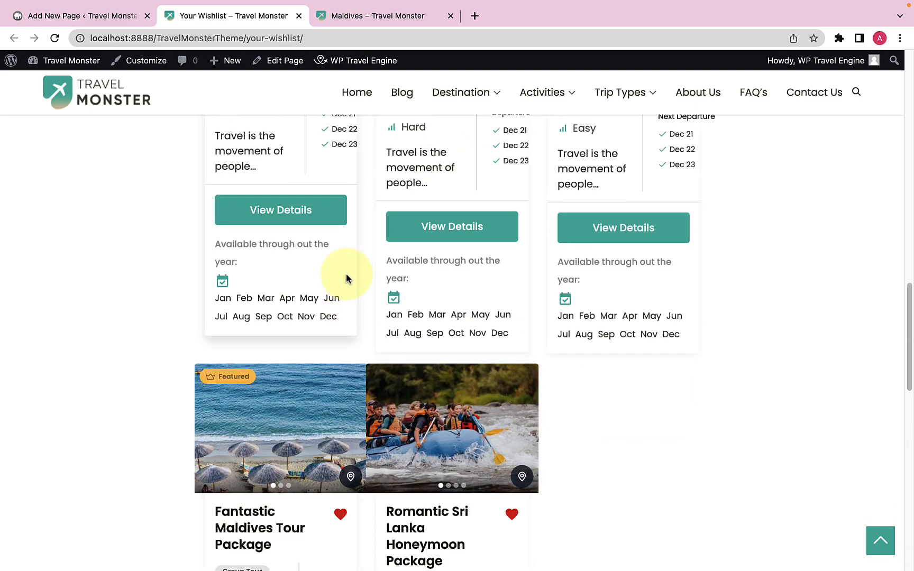
scroll(347, 279, "up", 3)
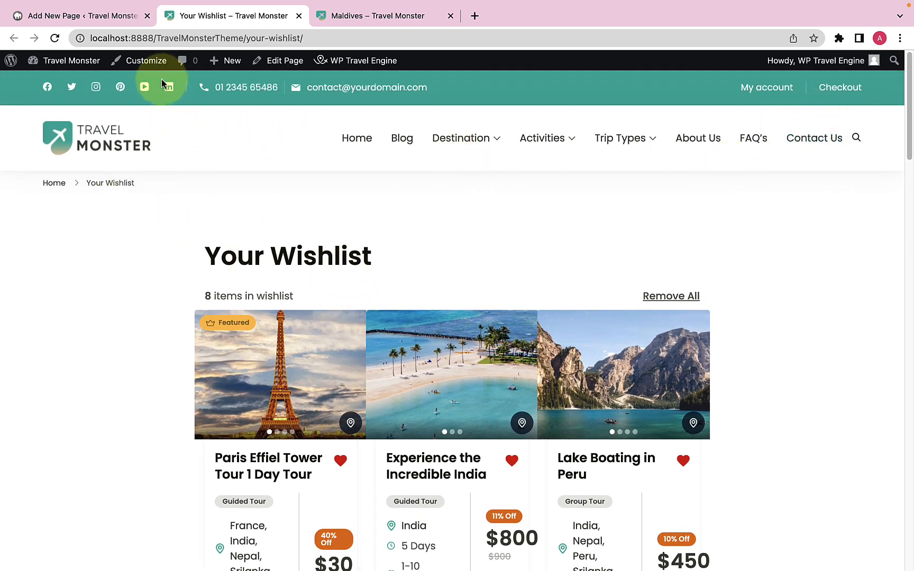
left_click(146, 61)
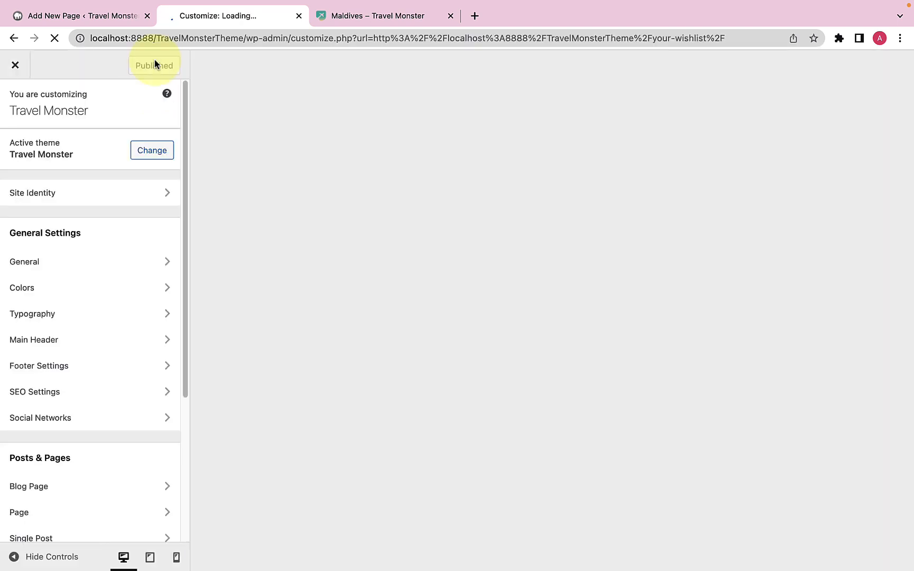
scroll(136, 354, "down", 1)
scroll(136, 354, "down", 3)
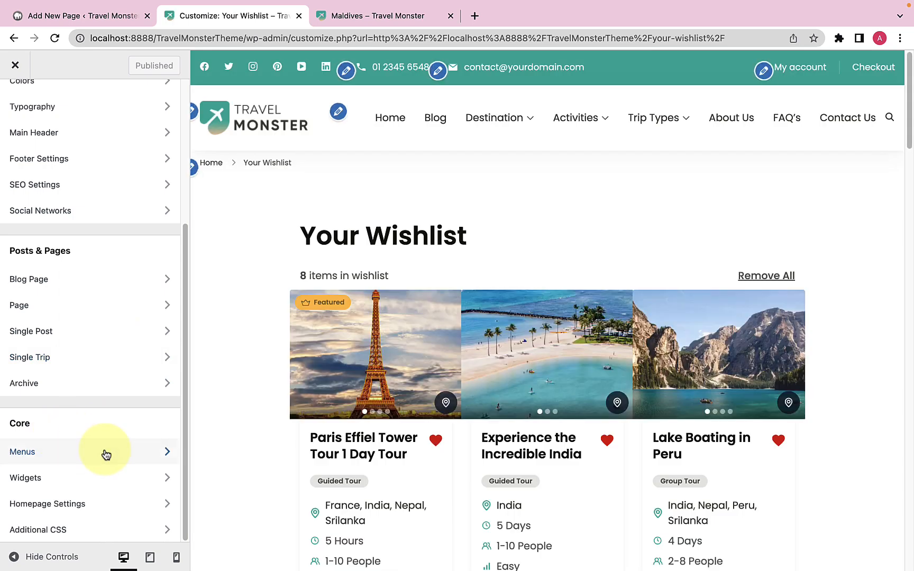
left_click(106, 454)
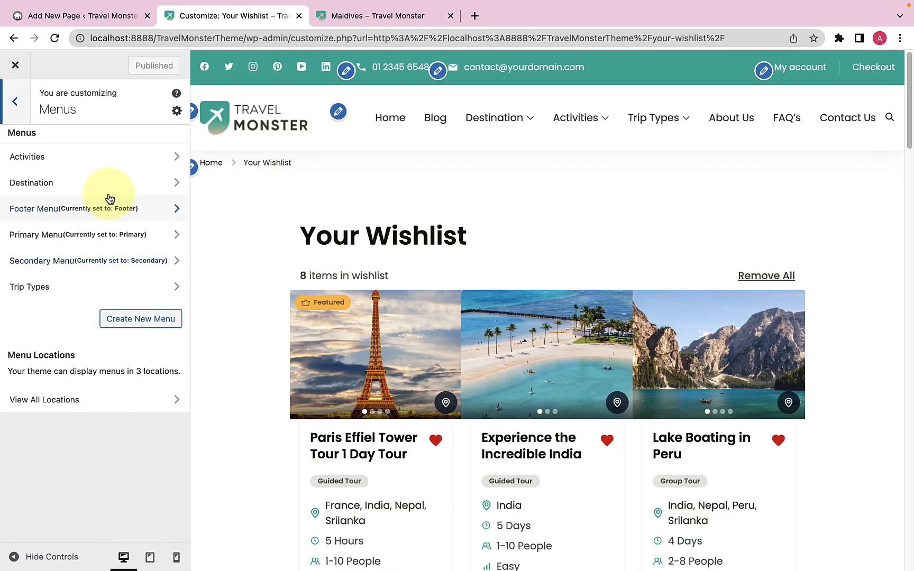
left_click(115, 272)
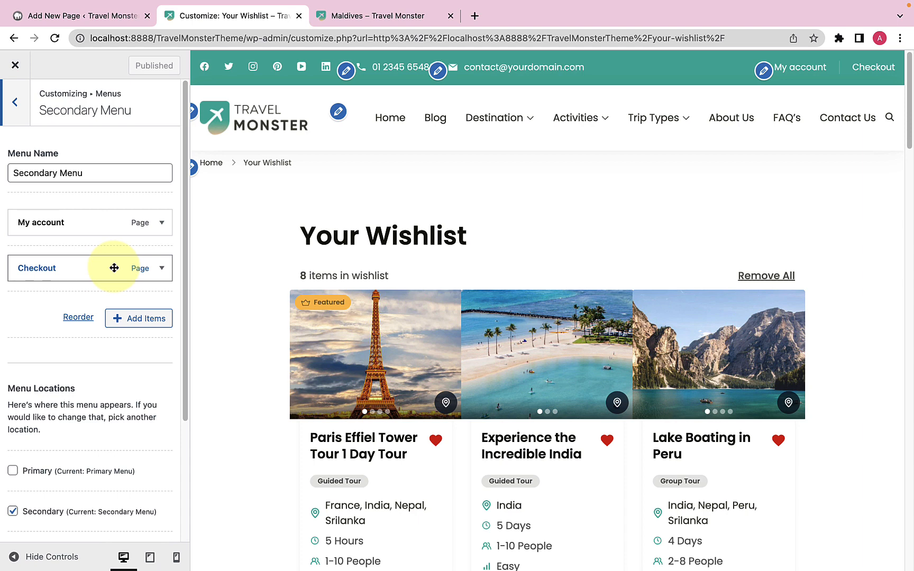
- Add the My Wishlist page to the Secondary Menu, place it first above My account, and publish the changes
left_click(119, 319)
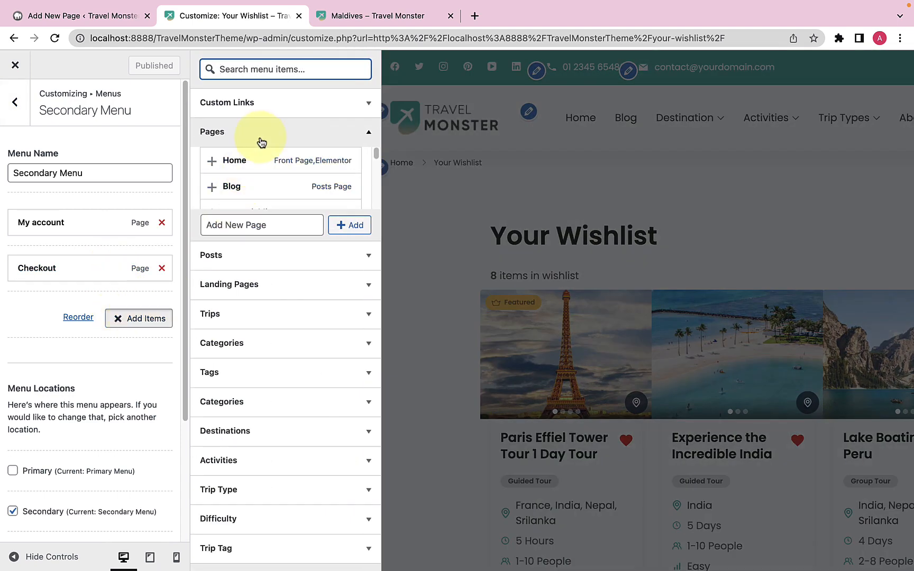
scroll(265, 191, "down", 5)
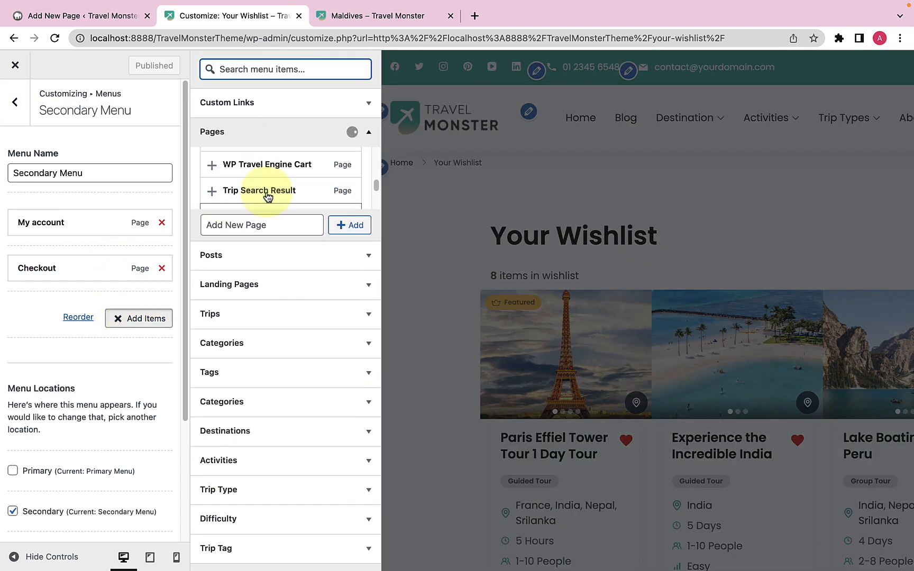
scroll(267, 197, "up", 3)
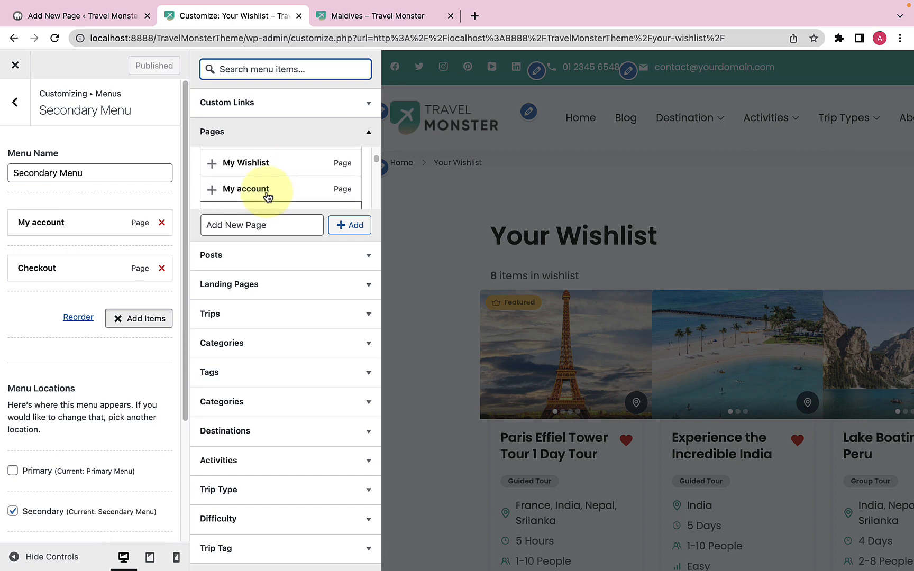
left_click(212, 164)
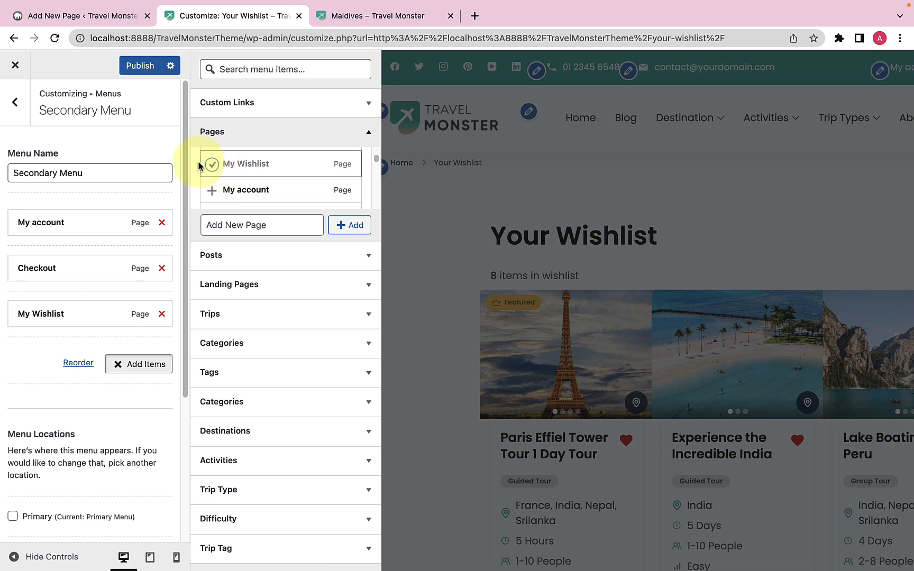
left_click(134, 75)
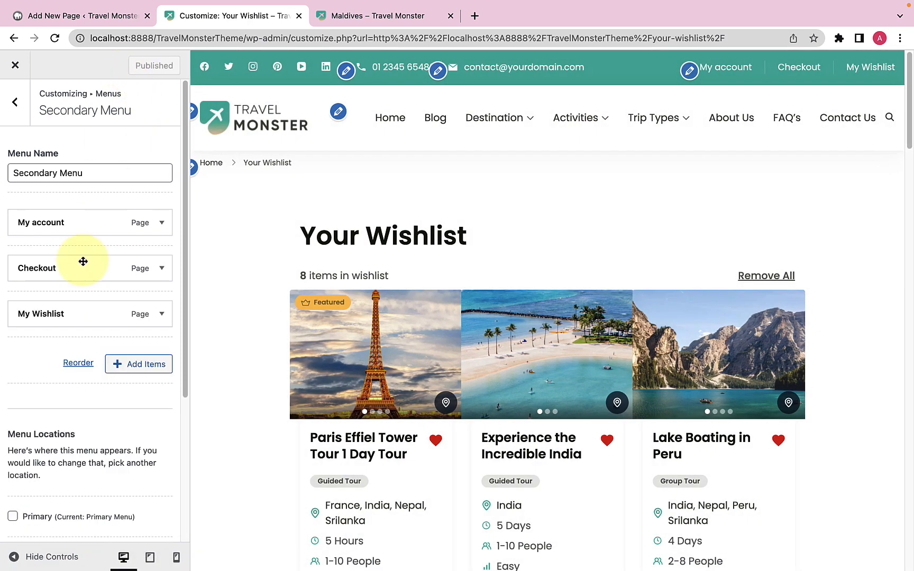
left_click_drag(61, 314, 30, 217)
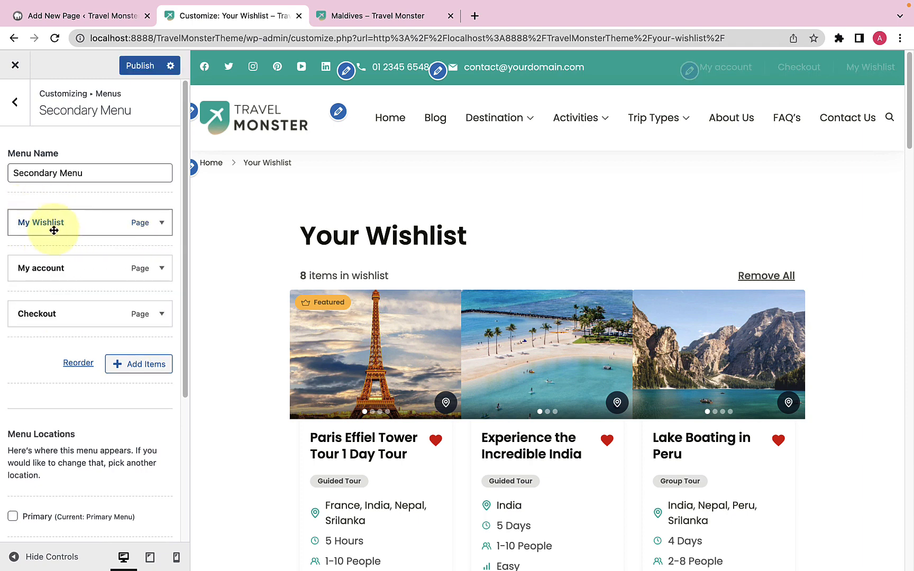
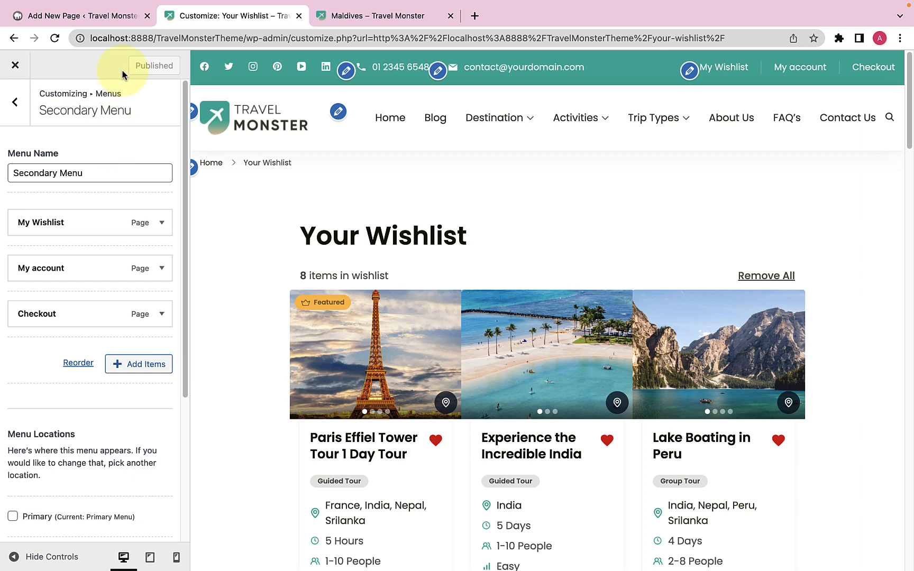
- Go back from the page editor to the WP Travel Engine settings and open the site's home page in a new browser tab
left_click(111, 19)
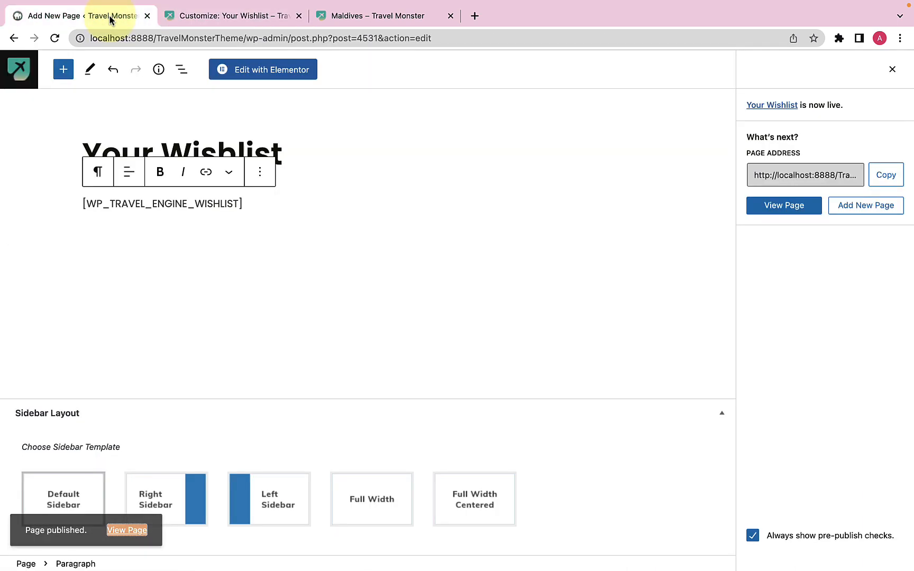
left_click(13, 38)
mouse_move(42, 67)
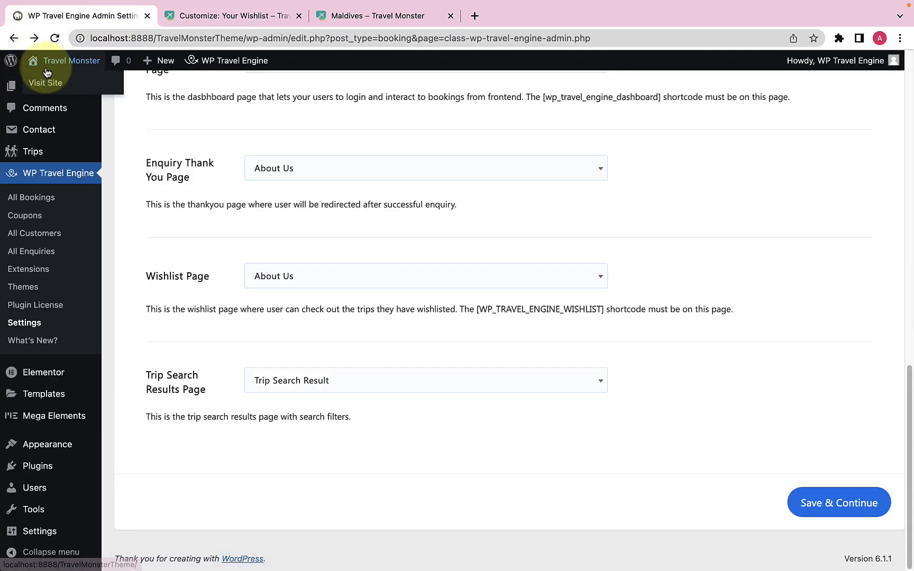
right_click(50, 86)
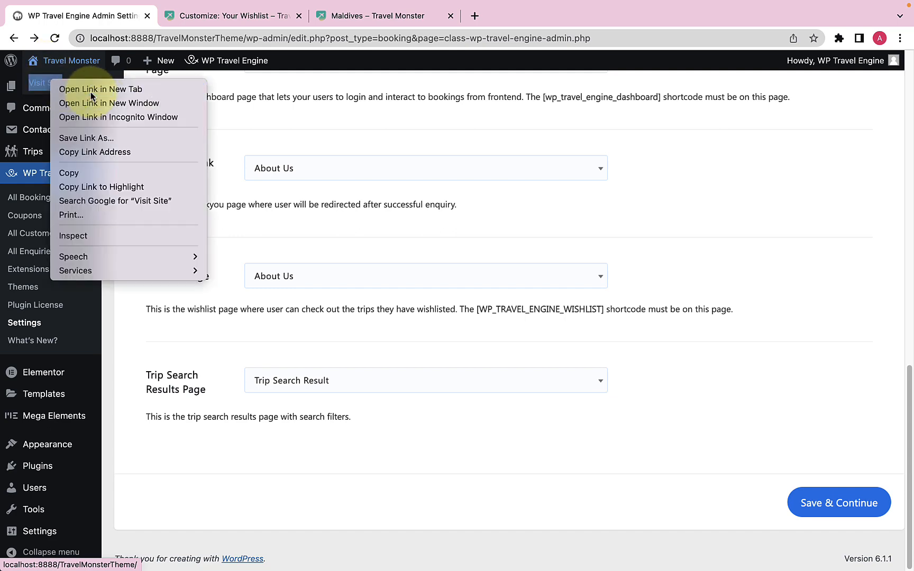
left_click(80, 89)
left_click(389, 19)
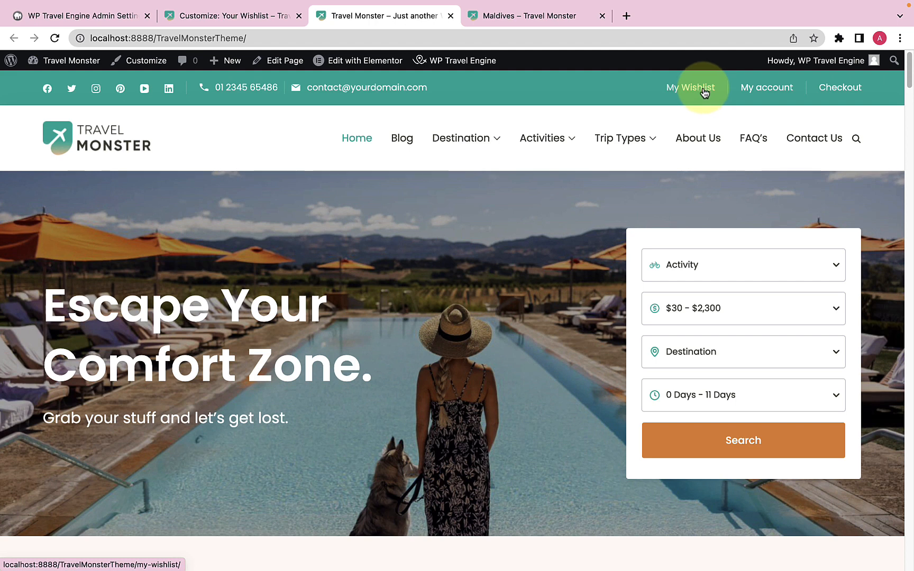
- Open the My Wishlist page from the site's header menu and look through the wishlisted trip cards
mouse_move(522, 149)
mouse_move(634, 143)
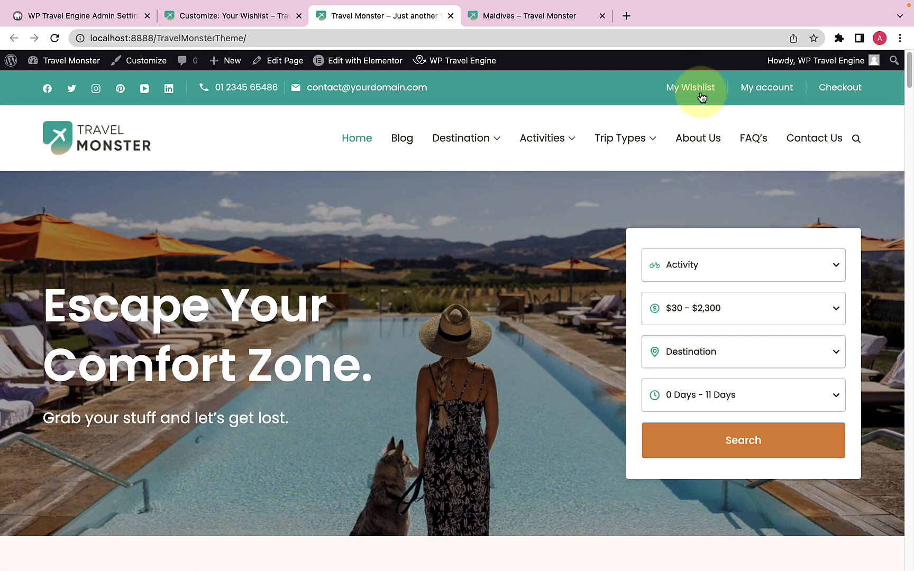
left_click(702, 96)
scroll(601, 291, "down", 8)
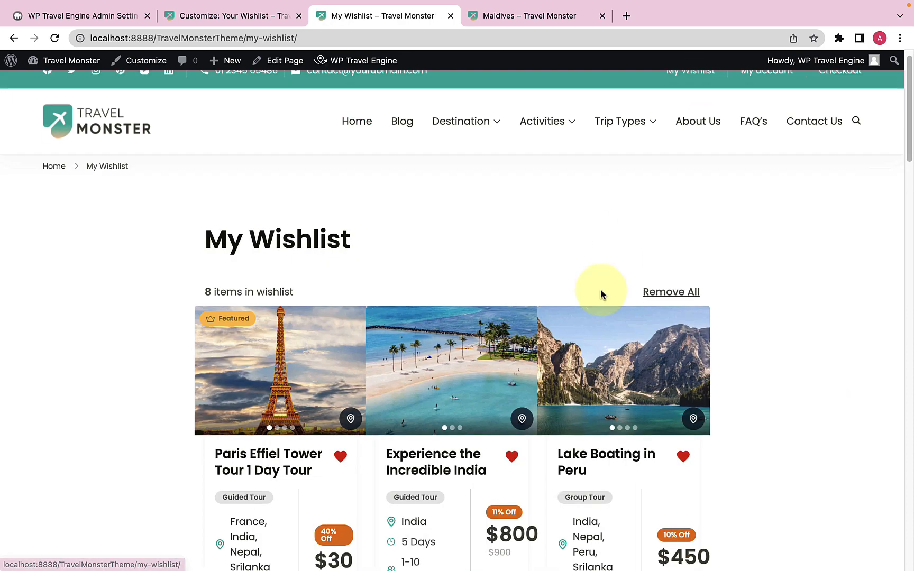
scroll(601, 292, "down", 10)
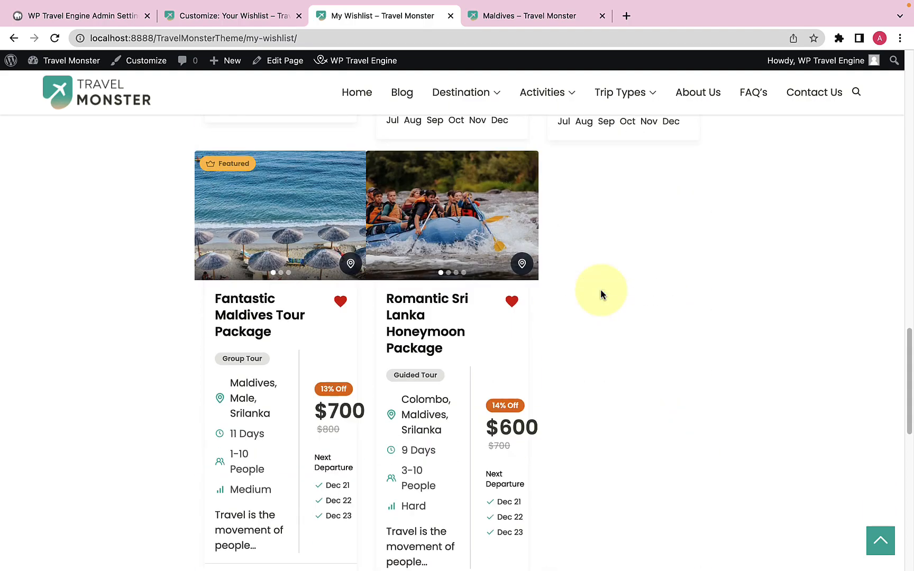
scroll(601, 292, "up", 10)
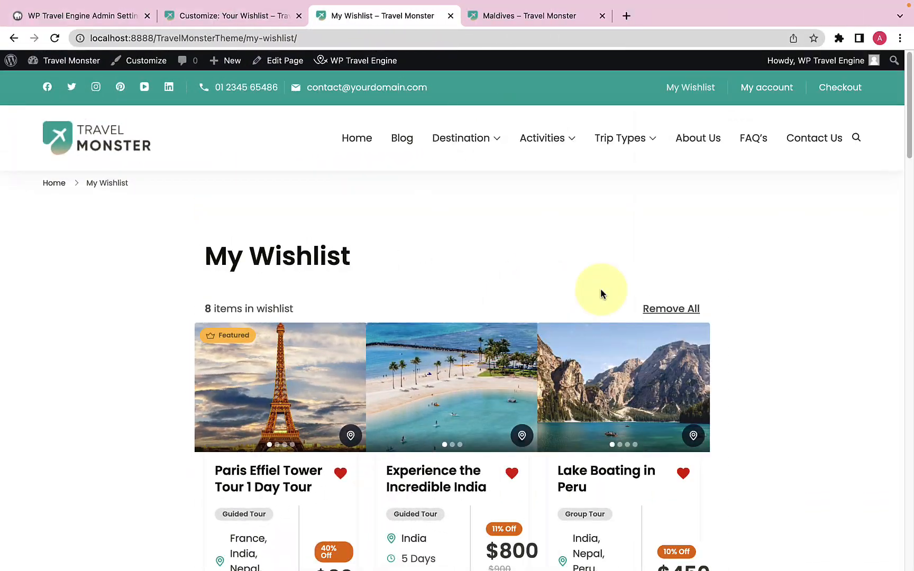